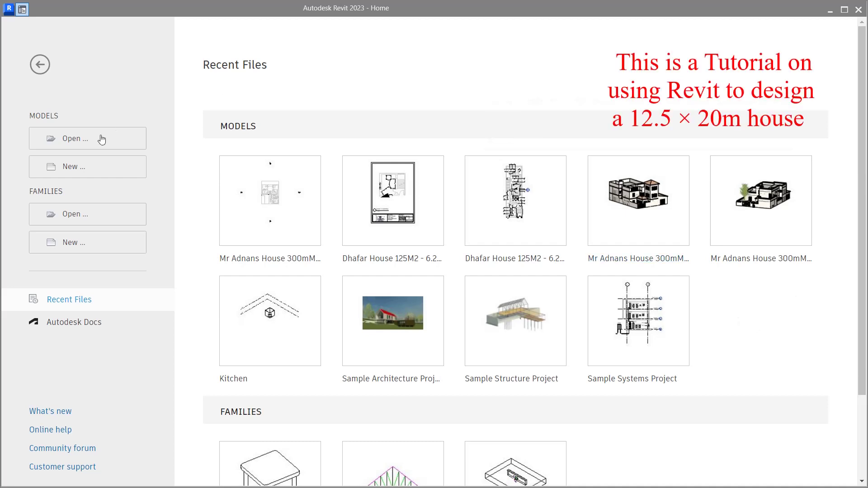
Step: Create a new project from the Metric-Architectural Template, opening on the Level 1 plan
click(75, 175)
click(460, 224)
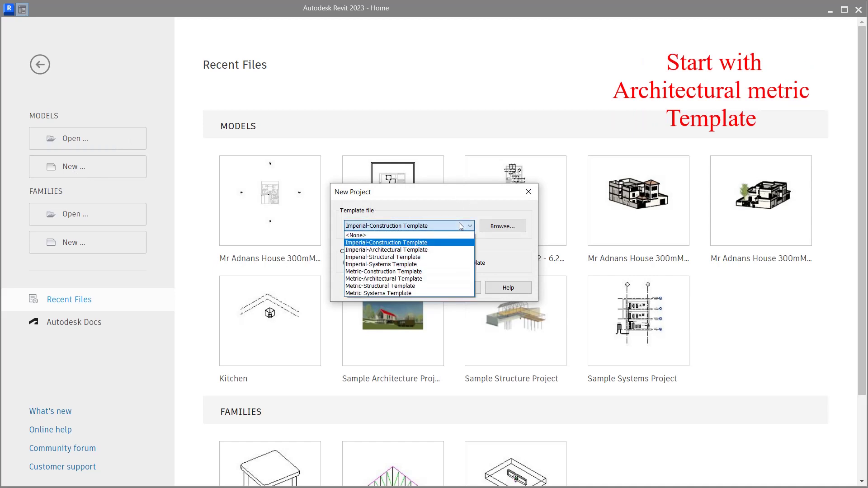
click(378, 279)
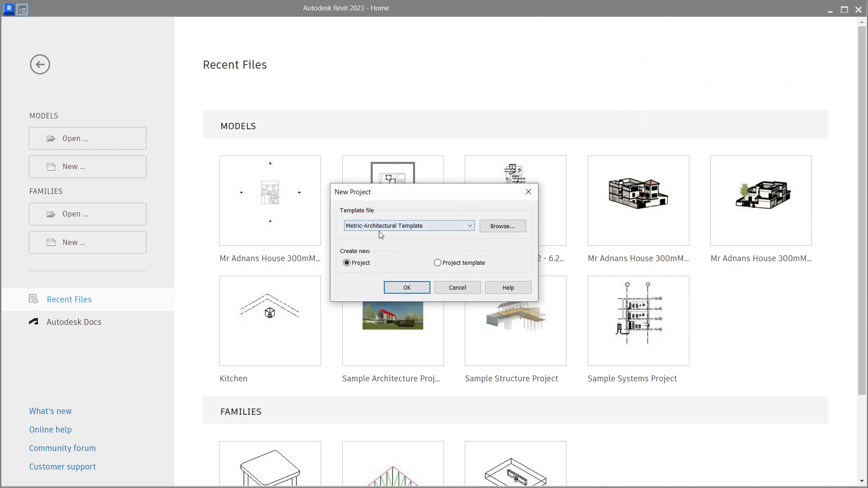
click(401, 288)
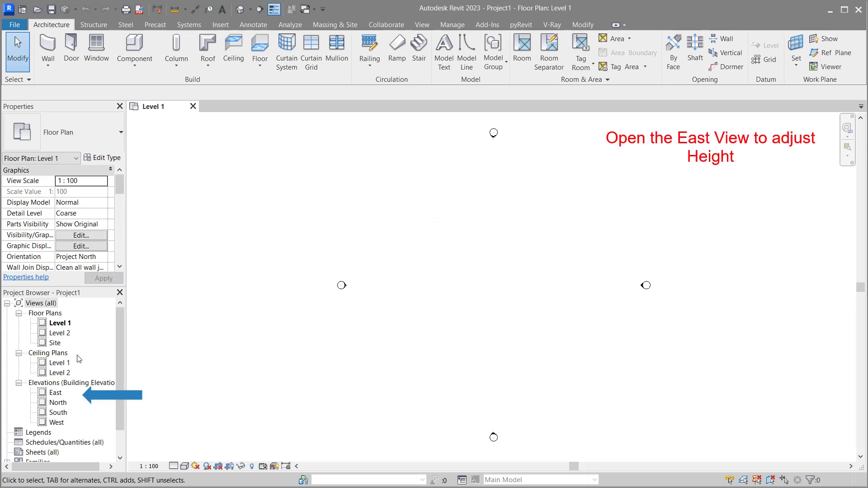
Step: In the East elevation, change Level 2 from 4000 to 3000, then return to Level 1
scroll(59, 351, down, 1)
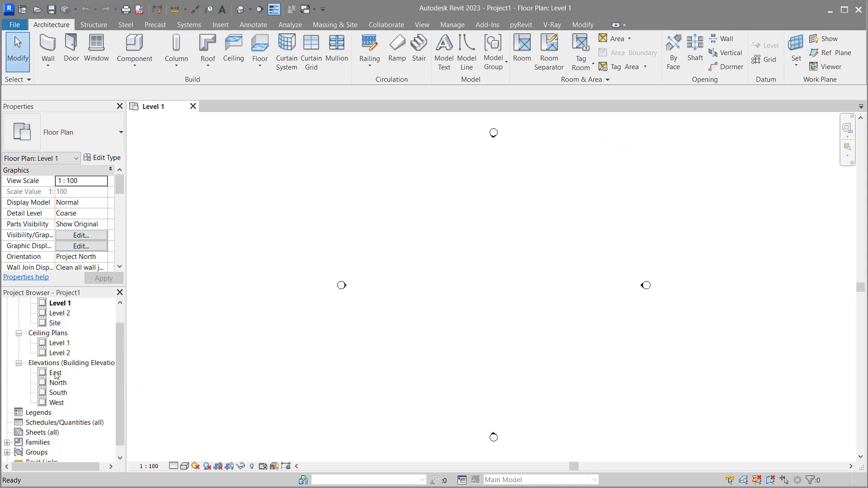
double_click(55, 374)
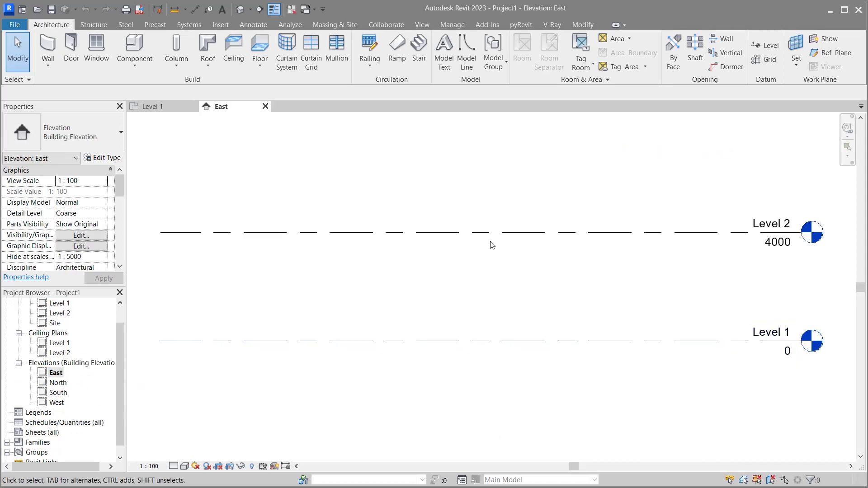
click(772, 252)
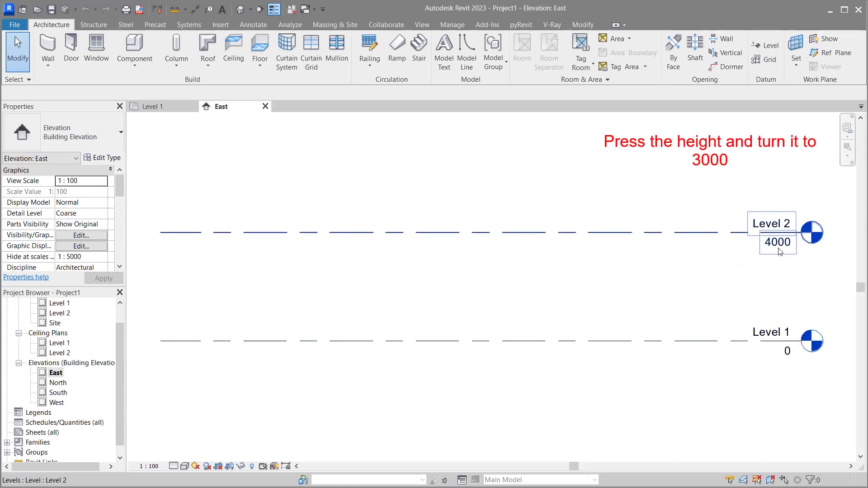
click(778, 247)
double_click(777, 247)
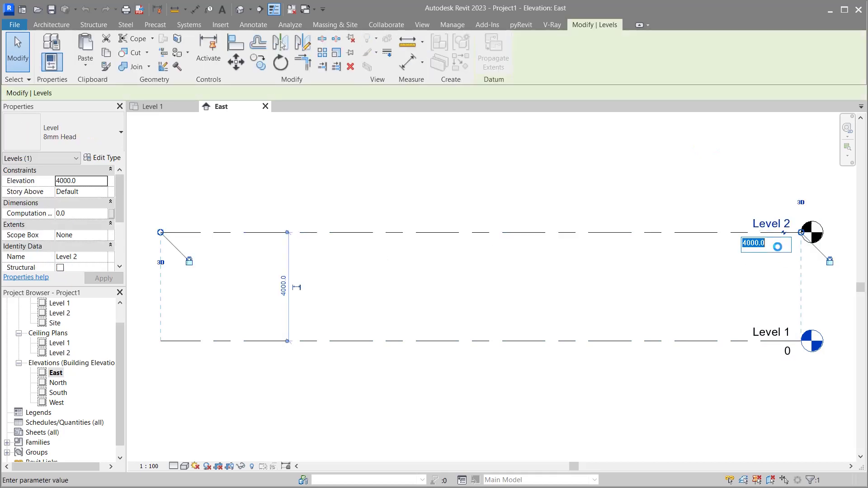
text(3)
key(Return)
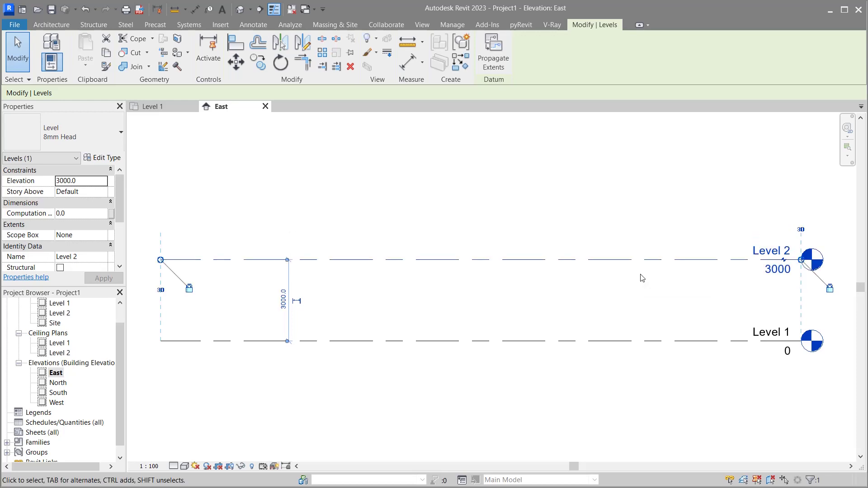
click(514, 203)
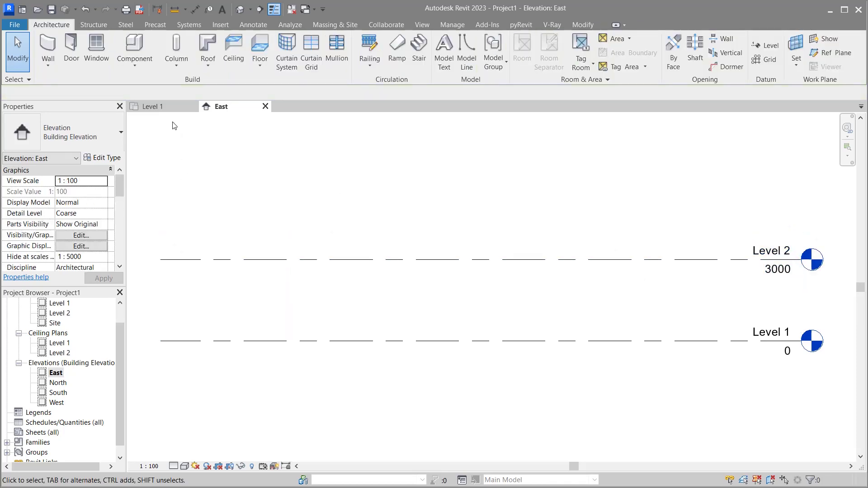
click(159, 109)
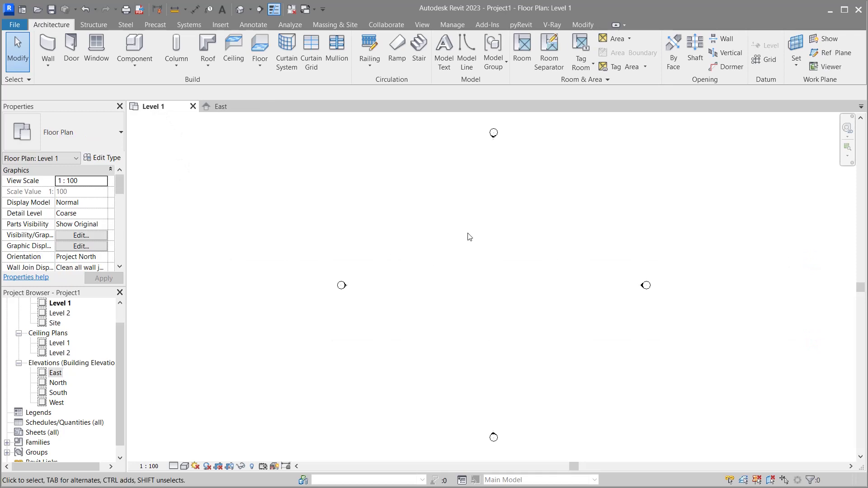
Step: Set project length units to Centimeters, no unit symbol, rounded to 2 decimal places
key(u)
key(n)
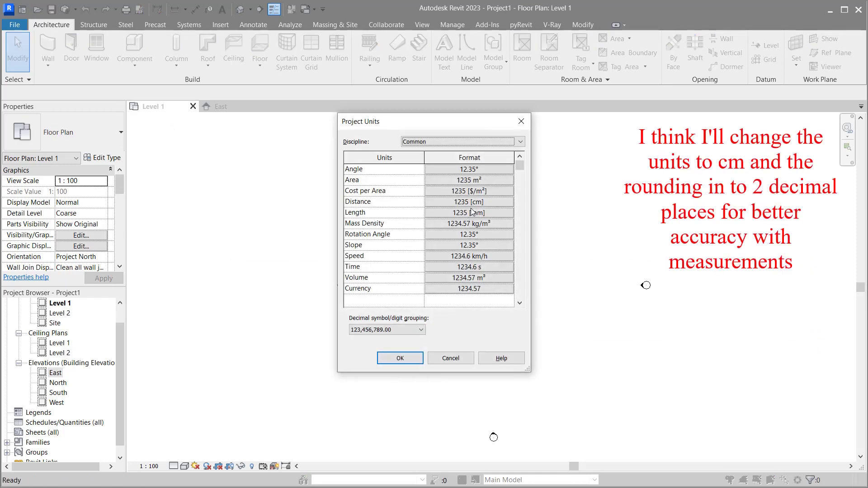
click(470, 216)
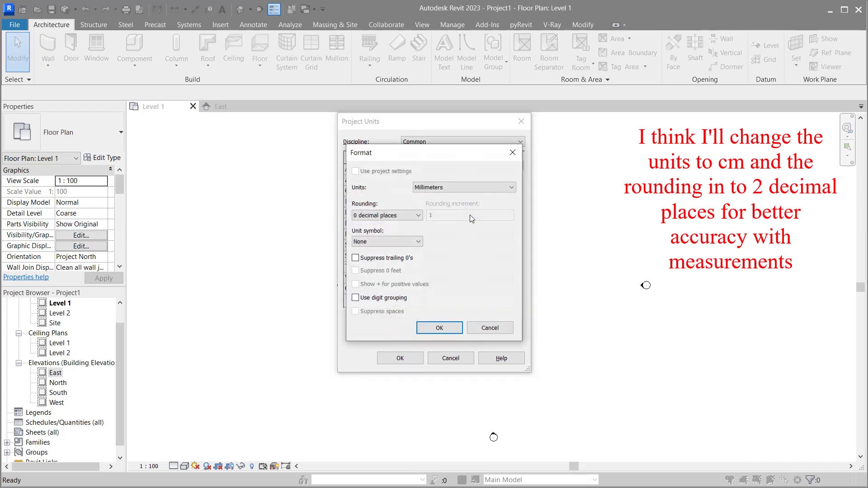
click(472, 193)
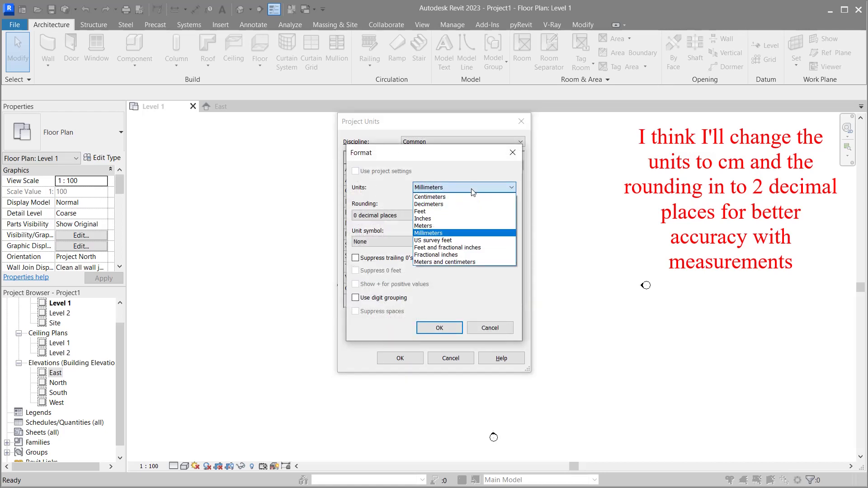
click(449, 198)
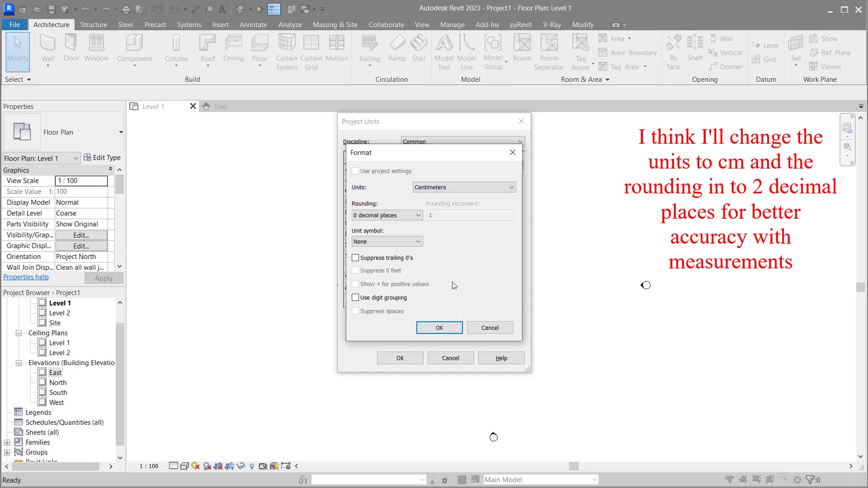
click(373, 242)
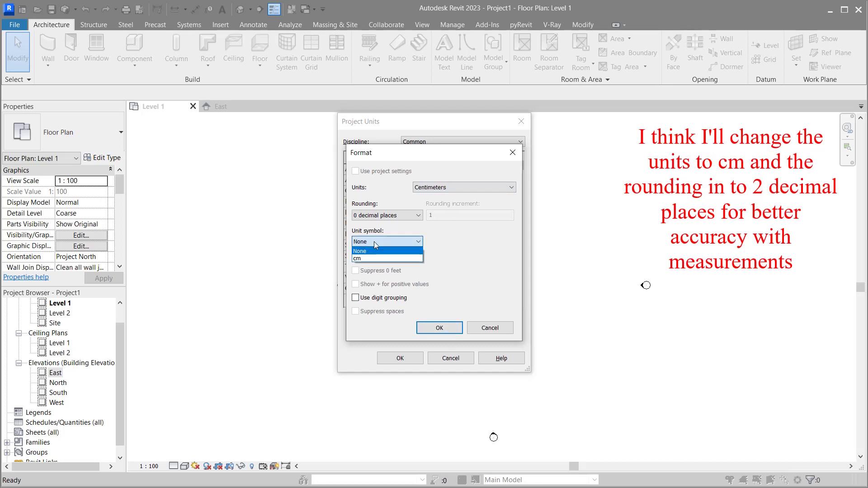
click(384, 235)
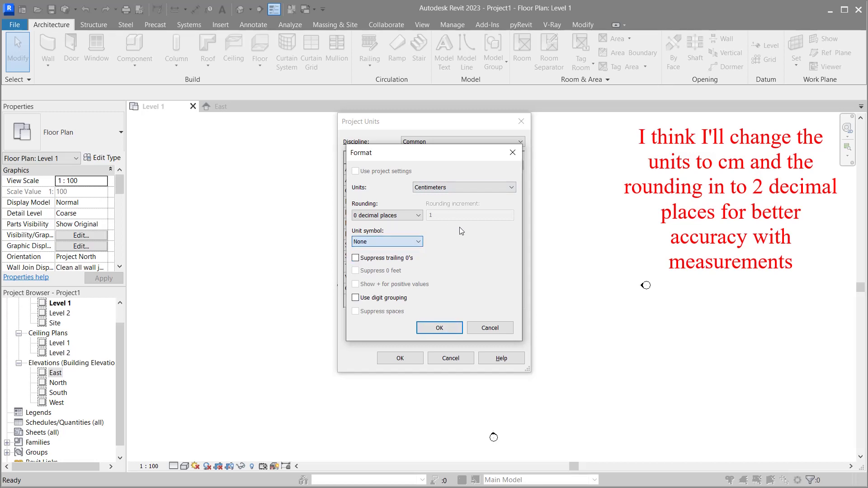
click(392, 215)
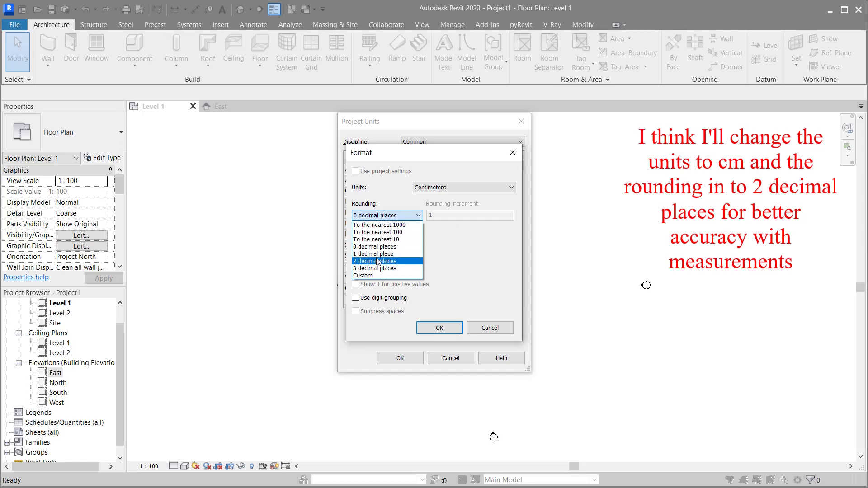
click(377, 262)
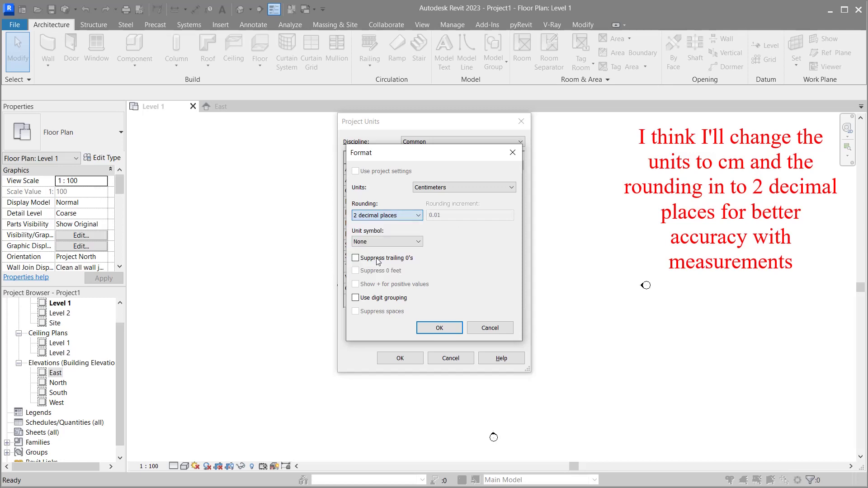
click(434, 327)
click(410, 360)
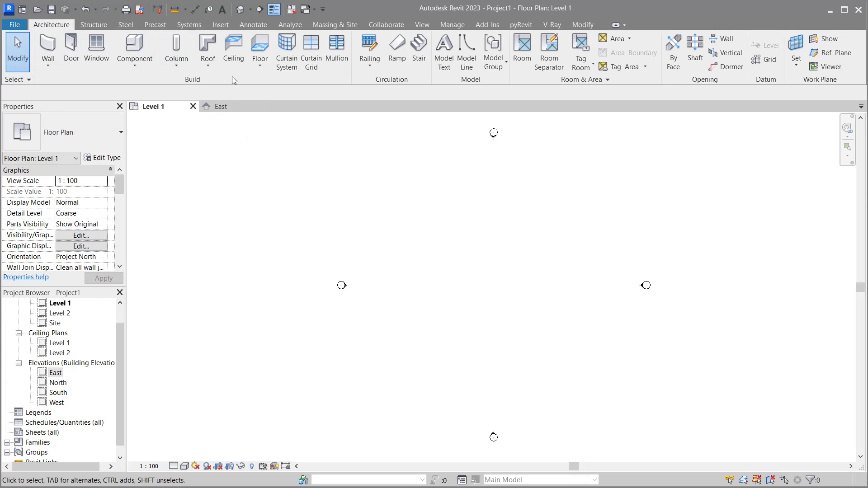
Step: Set up Generic 200mm walls with Top Constraint Level 2, drawn as a rectangle
click(45, 46)
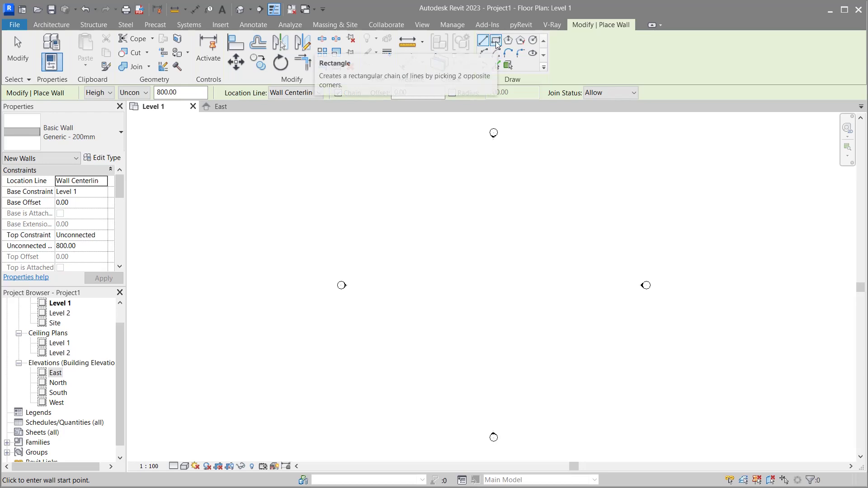
click(143, 93)
click(138, 113)
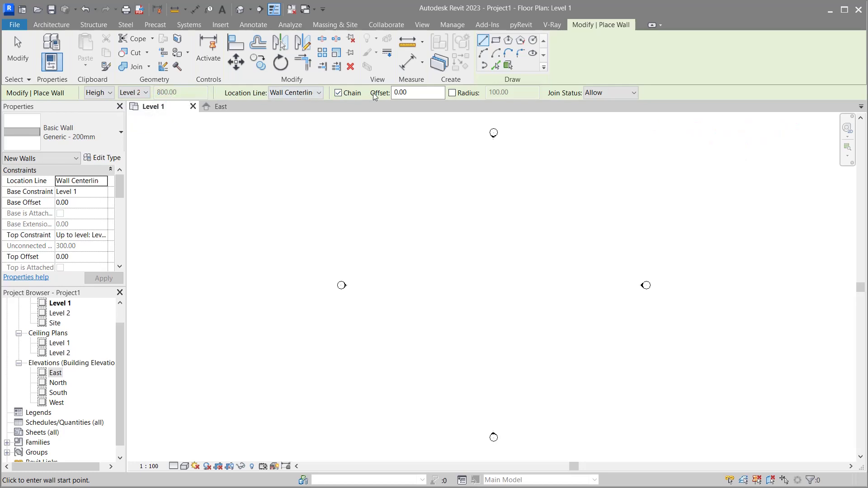
click(98, 93)
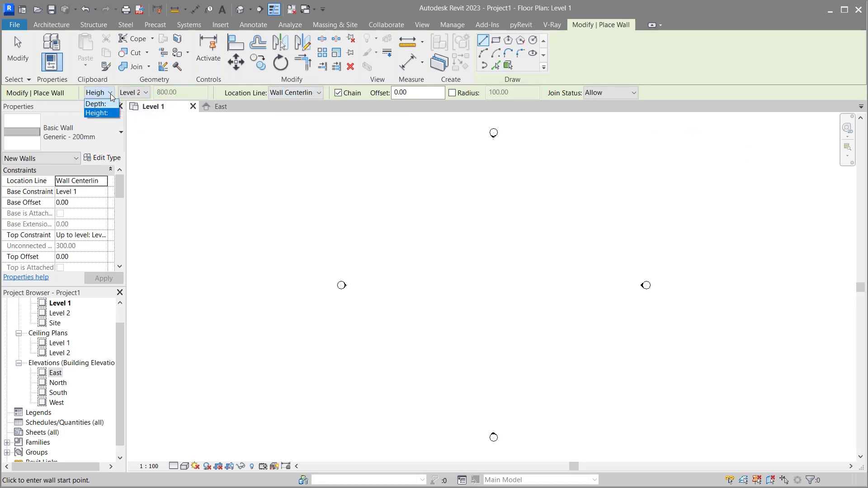
click(95, 112)
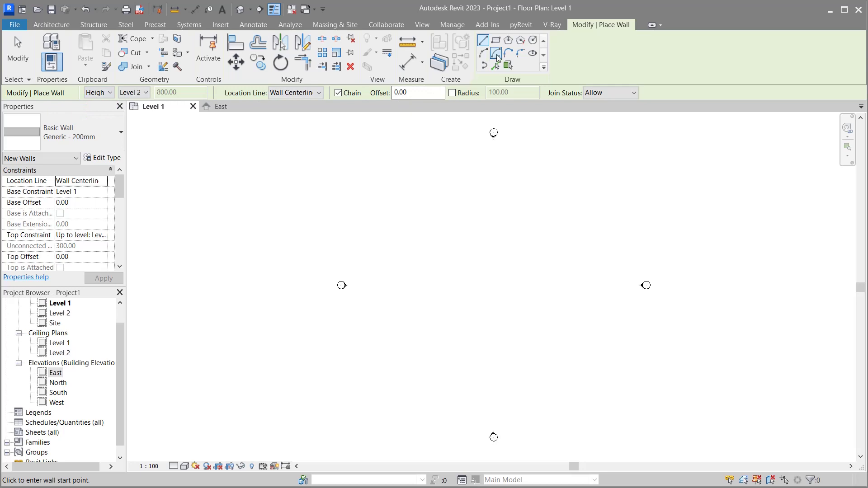
click(496, 41)
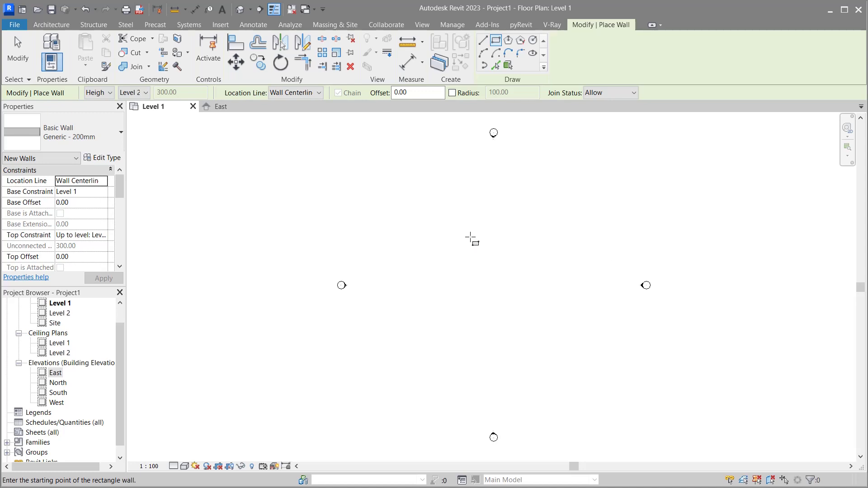
Step: Draw the roughly 1580 × 2280 wall rectangle on the Level 1 plan
click(451, 227)
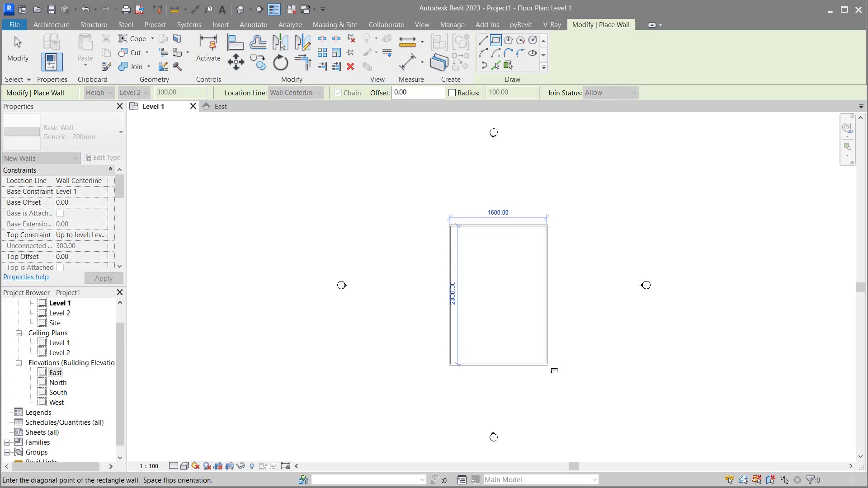
click(549, 363)
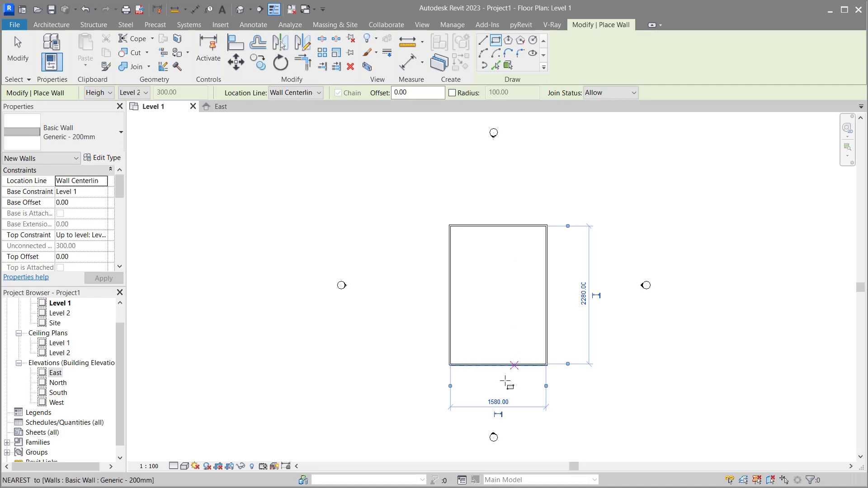
scroll(543, 417, up, 3)
scroll(387, 378, down, 2)
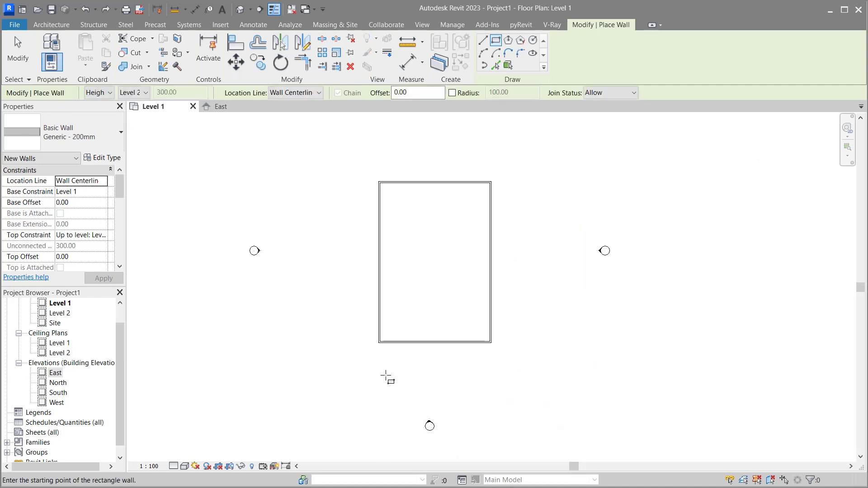
key(Escape)
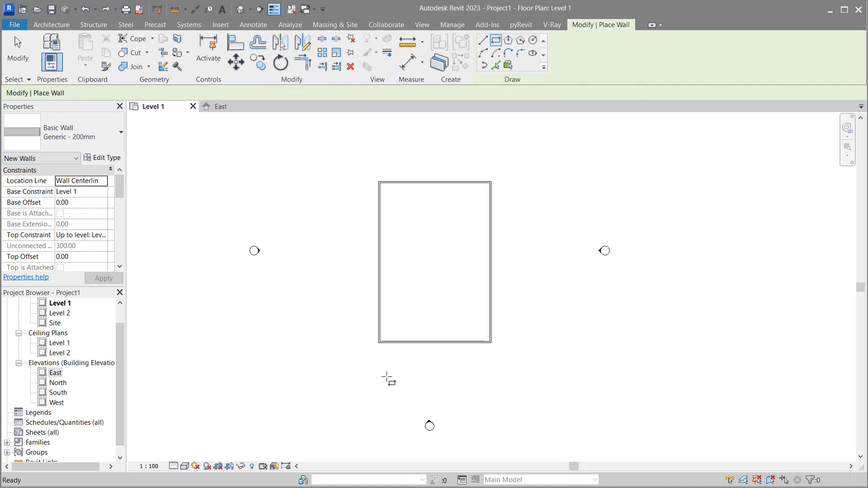
key(Escape)
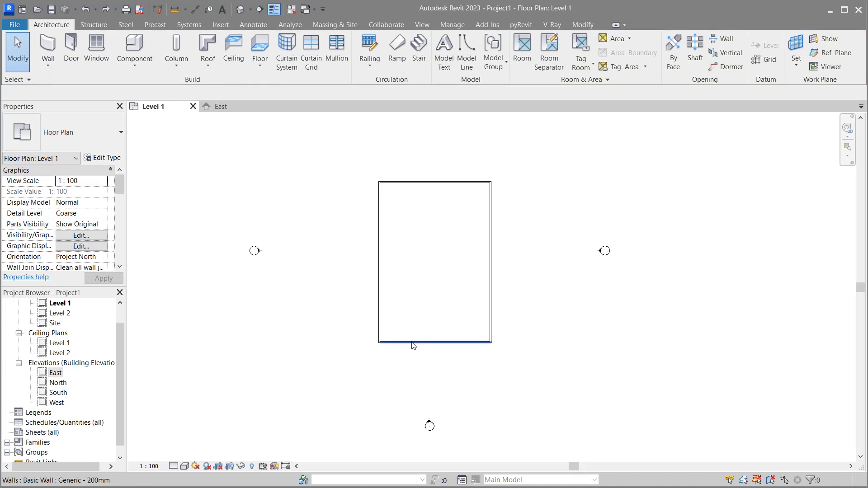
Step: Move the bottom wall so the rectangle's length becomes 2000 instead of 2280
click(413, 344)
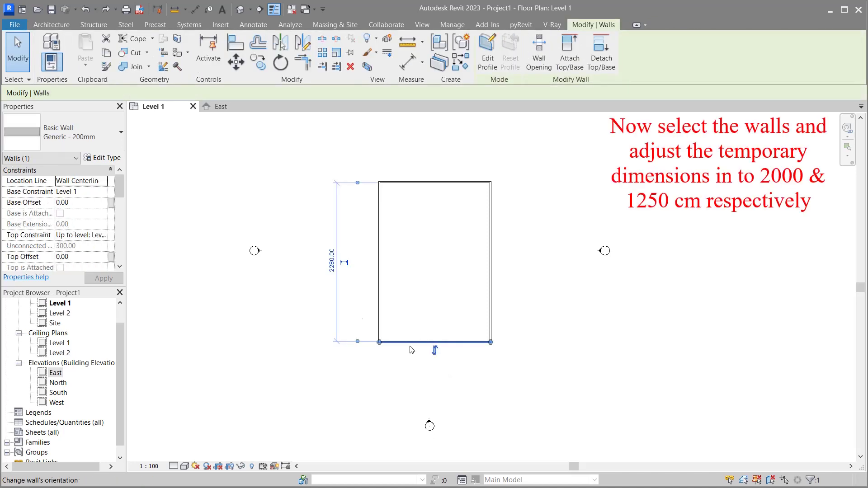
click(331, 267)
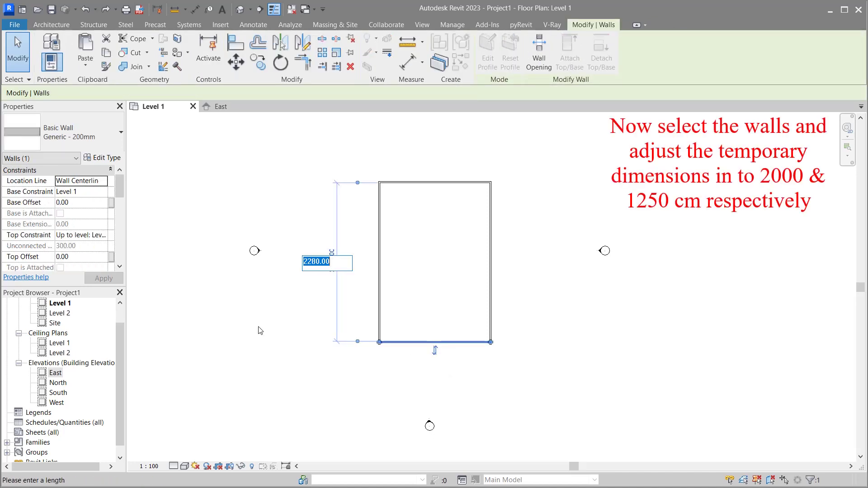
text(2000)
key(Return)
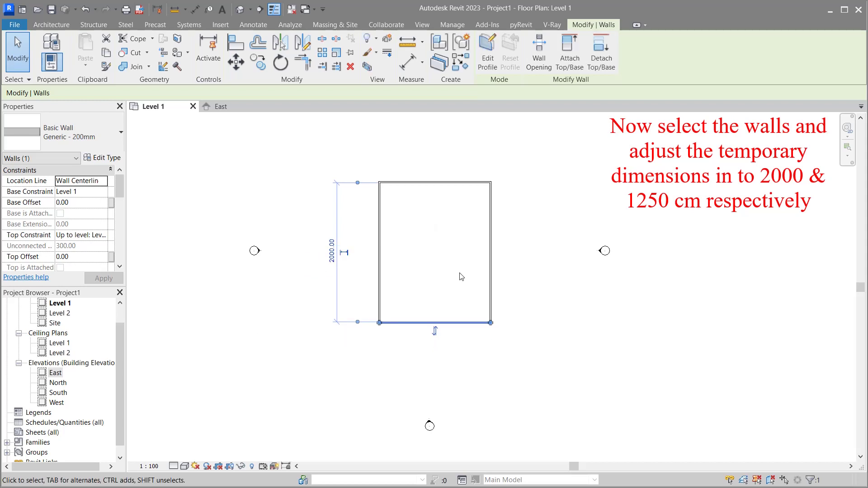
Step: Move the right wall so the rectangle's width becomes 1250 instead of 1580
click(493, 244)
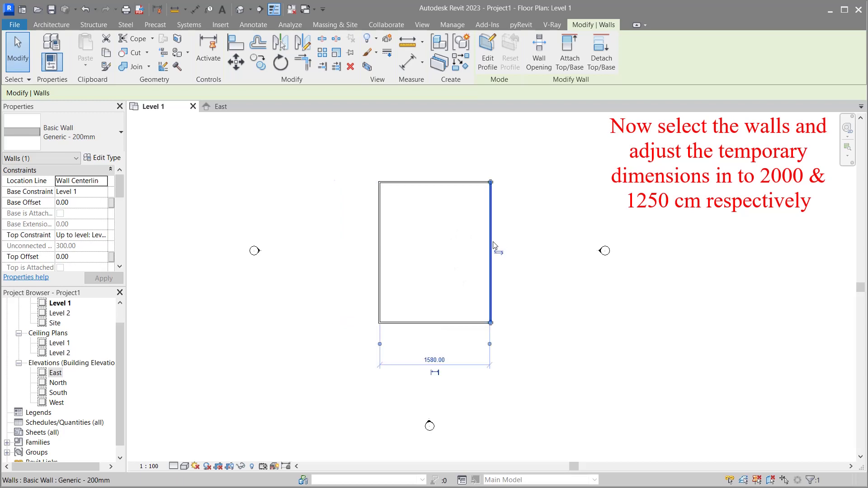
click(432, 360)
text(12)
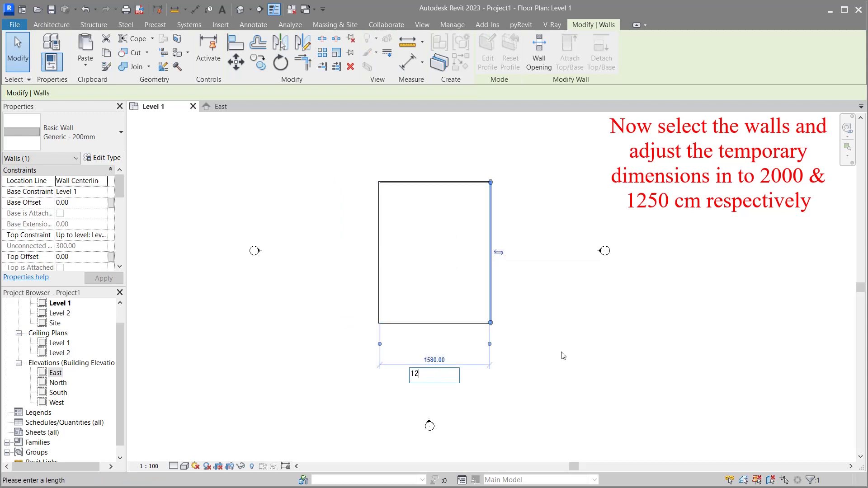
text(50)
key(Return)
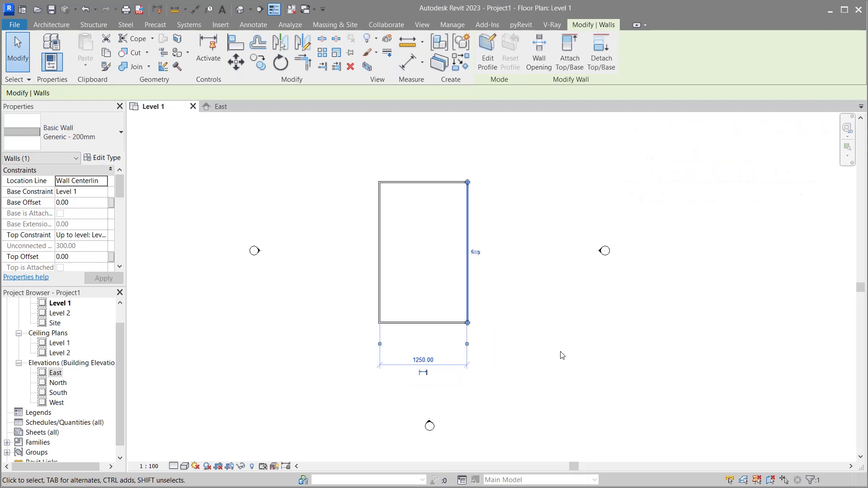
click(516, 288)
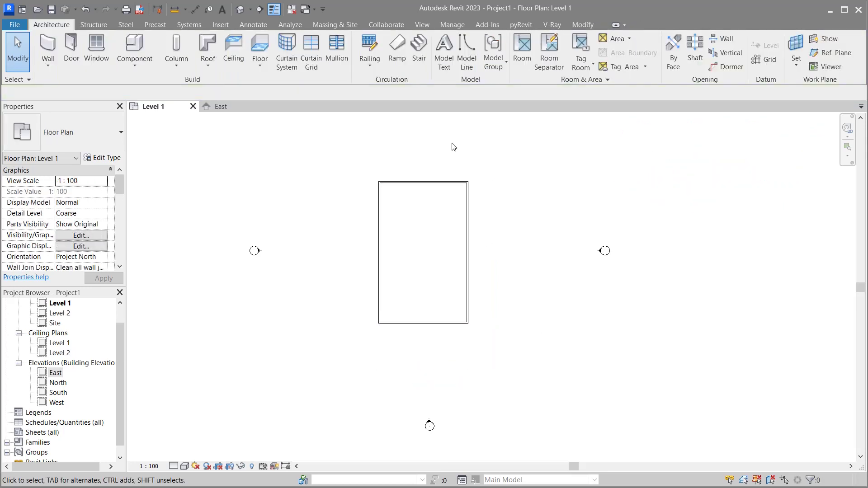
scroll(432, 149, up, 1)
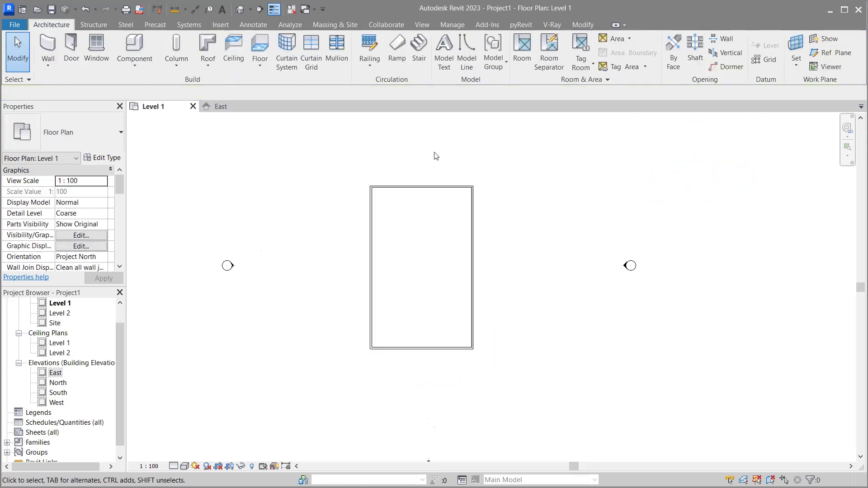
scroll(436, 155, up, 3)
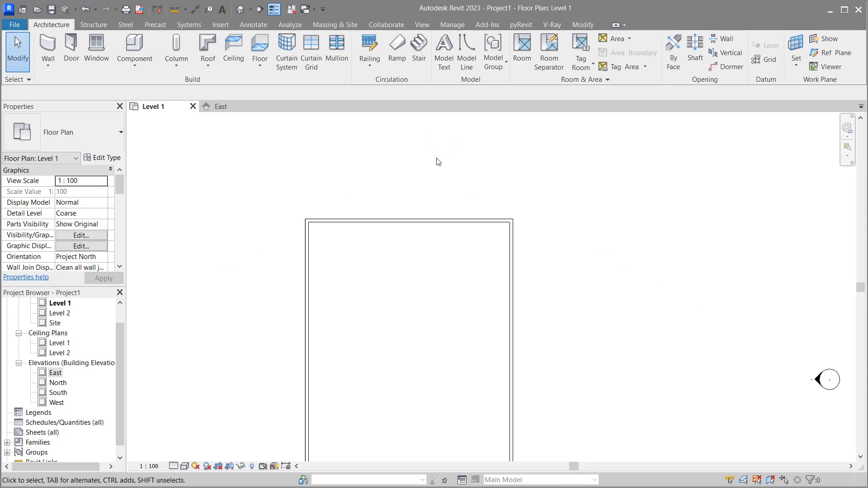
click(511, 280)
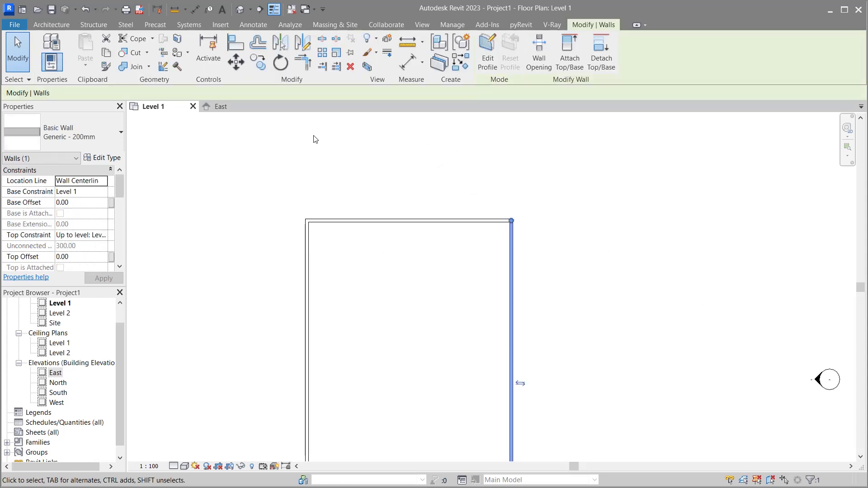
key(Escape)
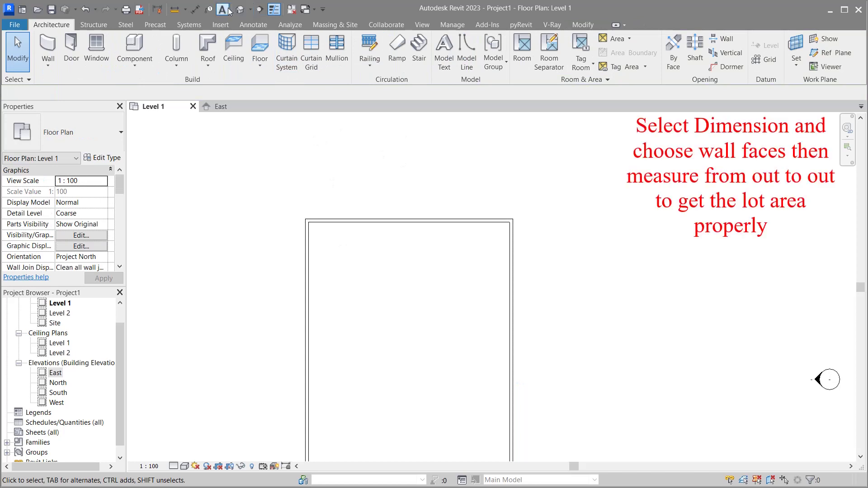
Step: Add an aligned dimension across the top from wall faces, reading 1290.00
click(195, 9)
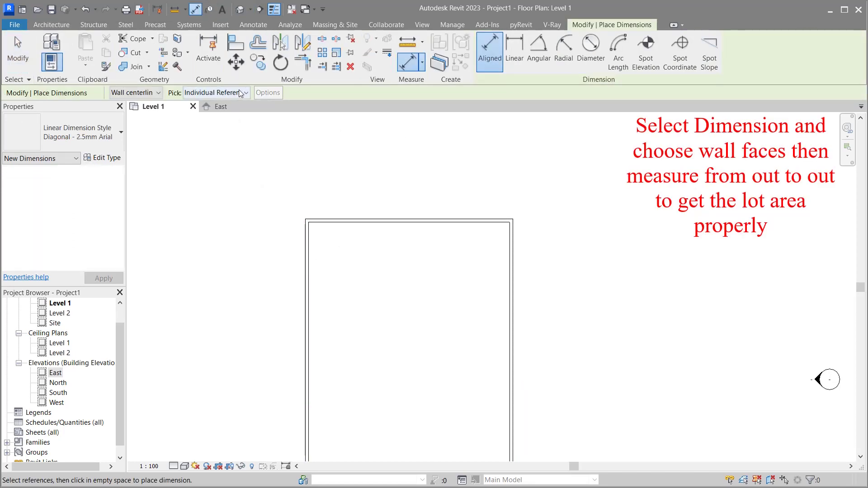
click(135, 93)
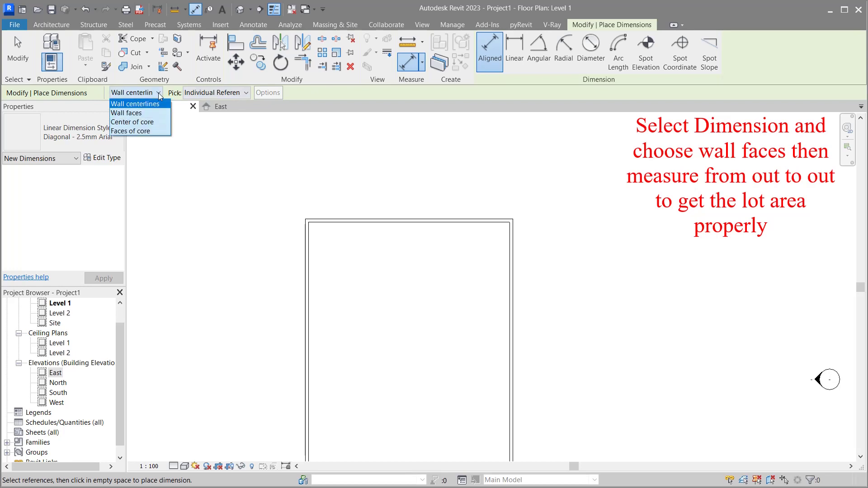
click(132, 113)
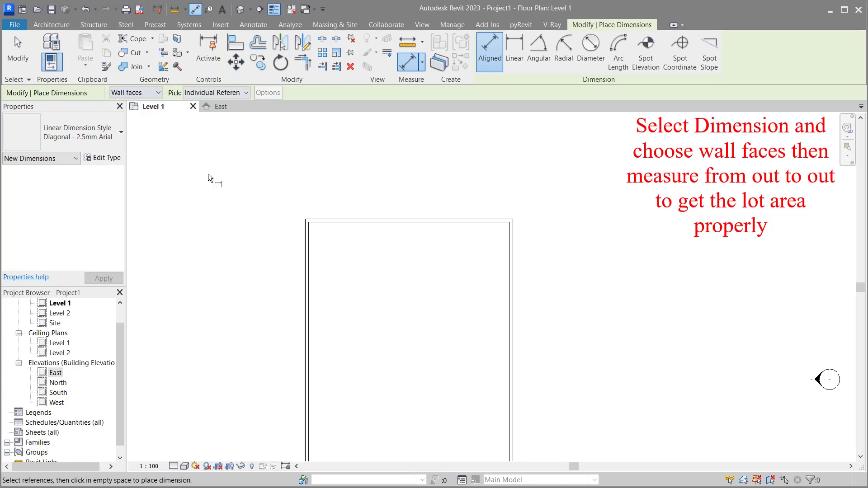
click(302, 258)
click(516, 252)
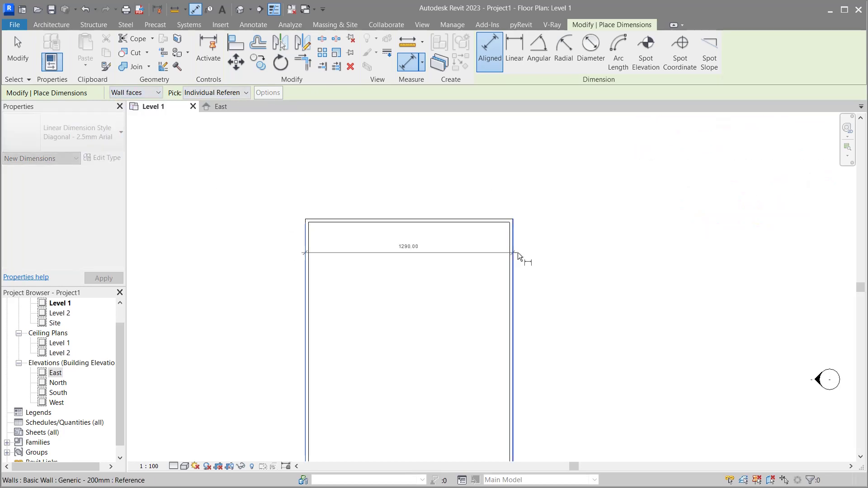
click(517, 191)
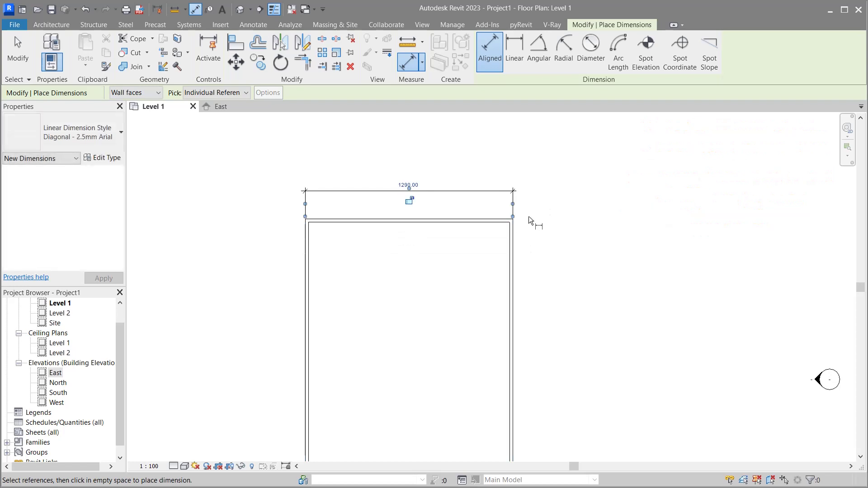
Step: Add a vertical wall-face dimension down the right side of the rectangle
click(484, 216)
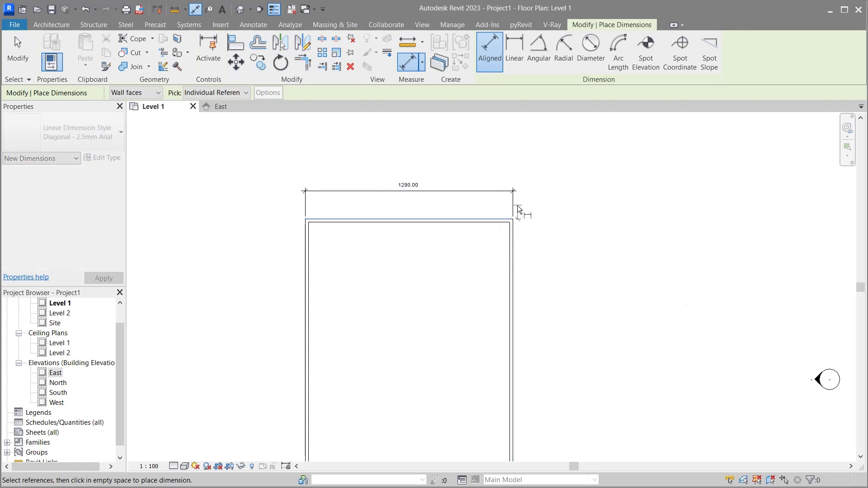
scroll(517, 205, down, 3)
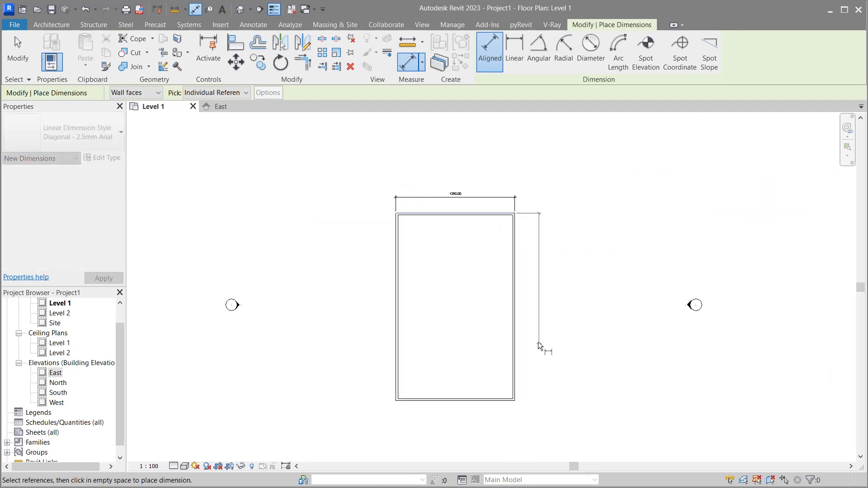
click(498, 403)
click(539, 406)
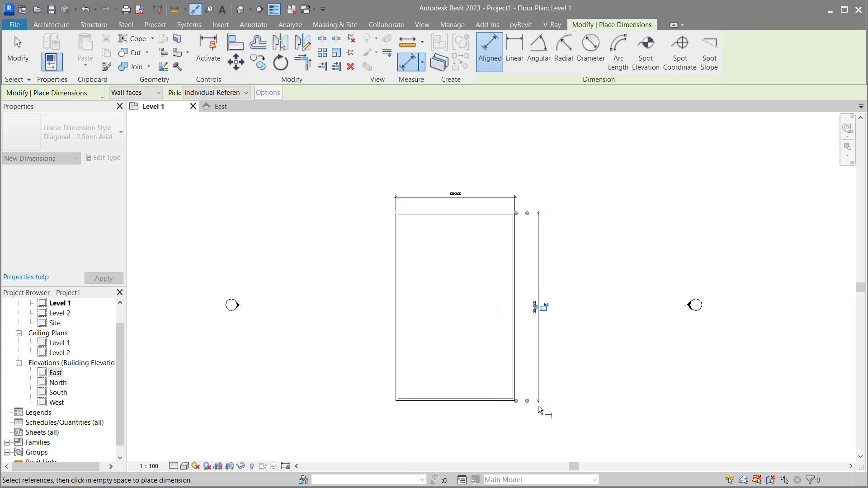
right_click(614, 232)
click(638, 238)
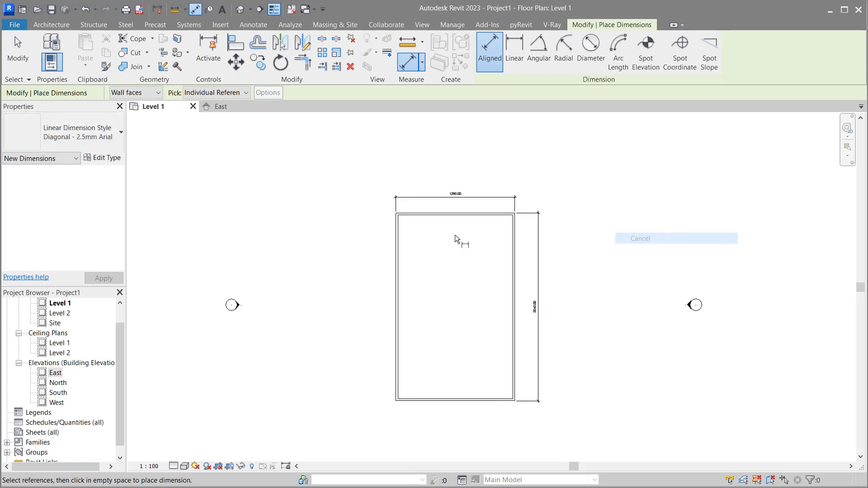
right_click(479, 243)
click(494, 251)
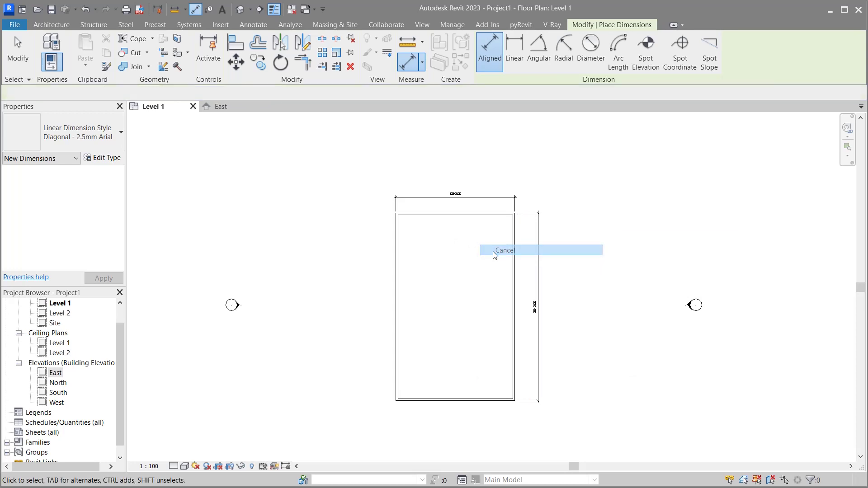
scroll(487, 223, up, 3)
scroll(471, 208, up, 3)
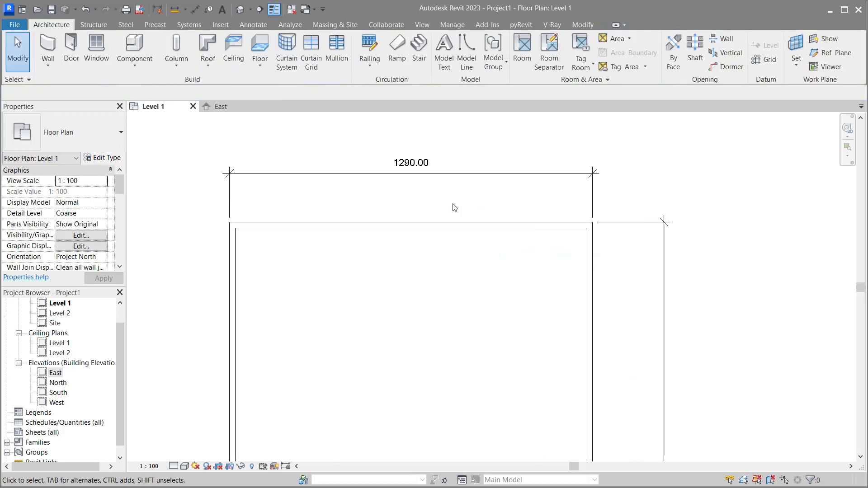
Step: Move the right wall so the top dimension reads 1250.00 instead of 1290.00
click(594, 305)
click(413, 168)
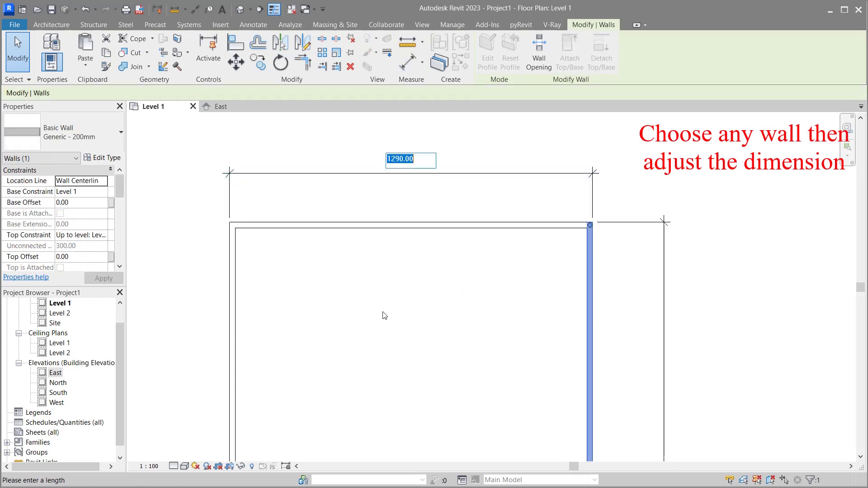
text(125)
text(0)
key(Return)
click(366, 307)
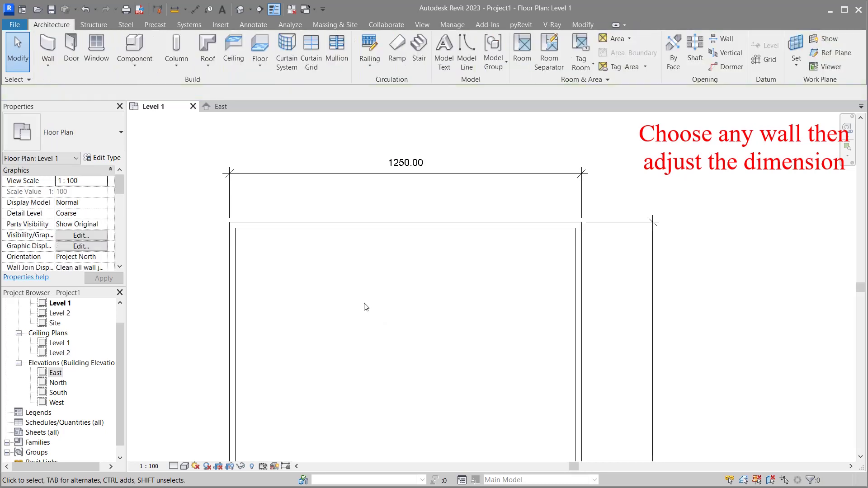
scroll(459, 199, down, 1)
scroll(447, 165, down, 1)
scroll(447, 170, down, 1)
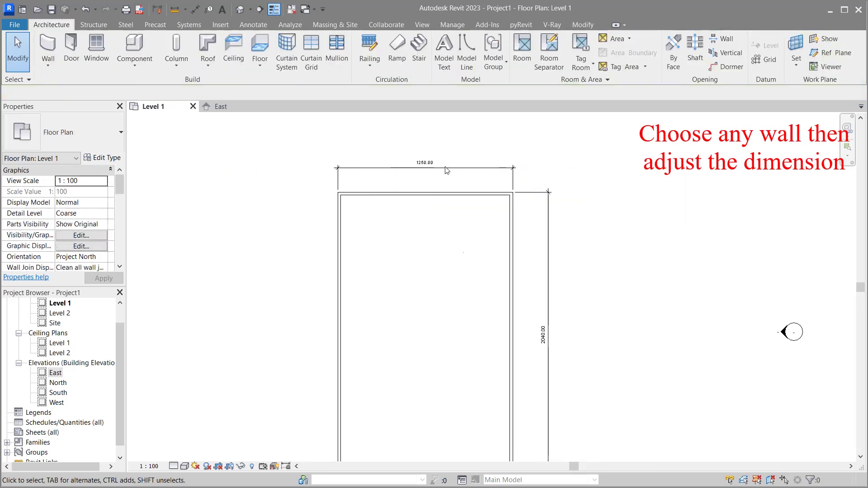
scroll(456, 230, down, 1)
scroll(499, 431, up, 2)
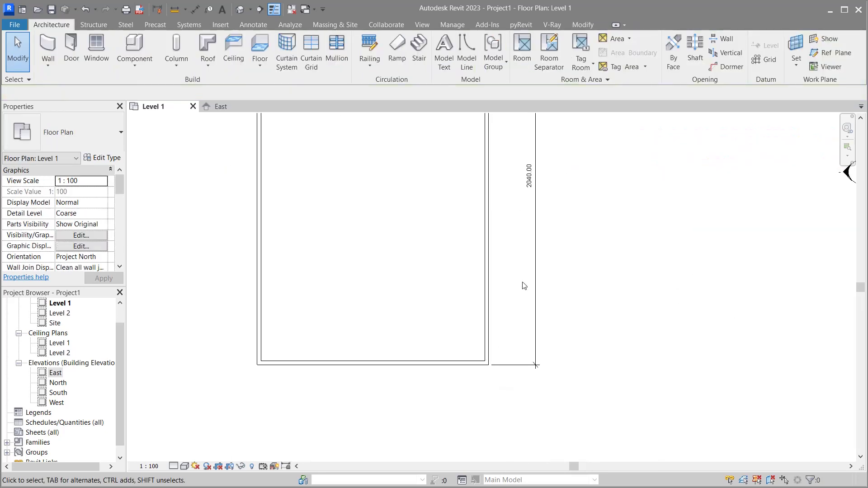
Step: Move the bottom wall so the side dimension reads 2000.00 instead of 2040.00
click(538, 259)
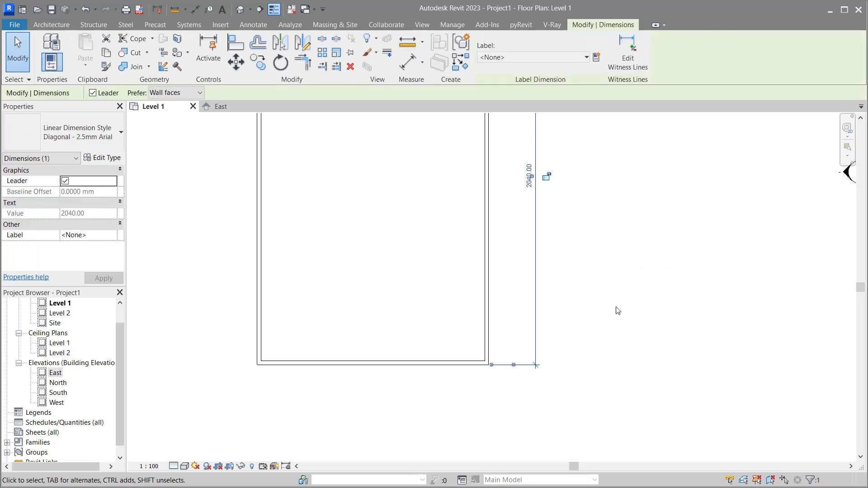
key(Escape)
scroll(470, 388, down, 1)
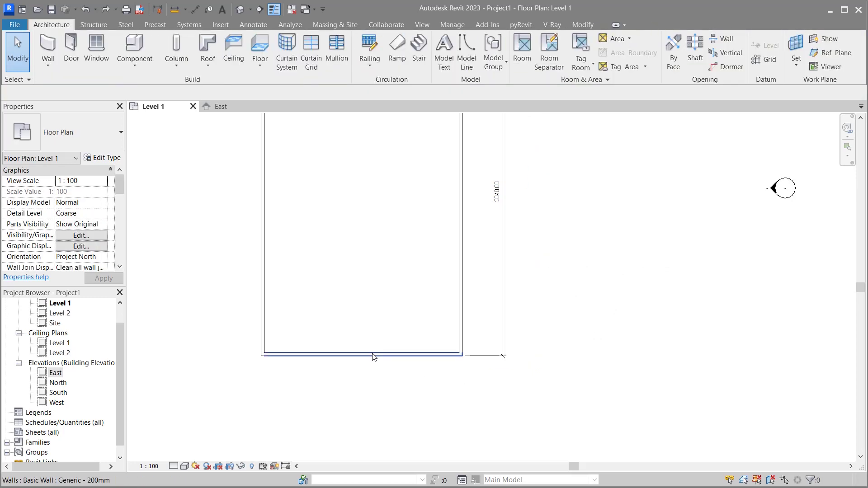
click(374, 355)
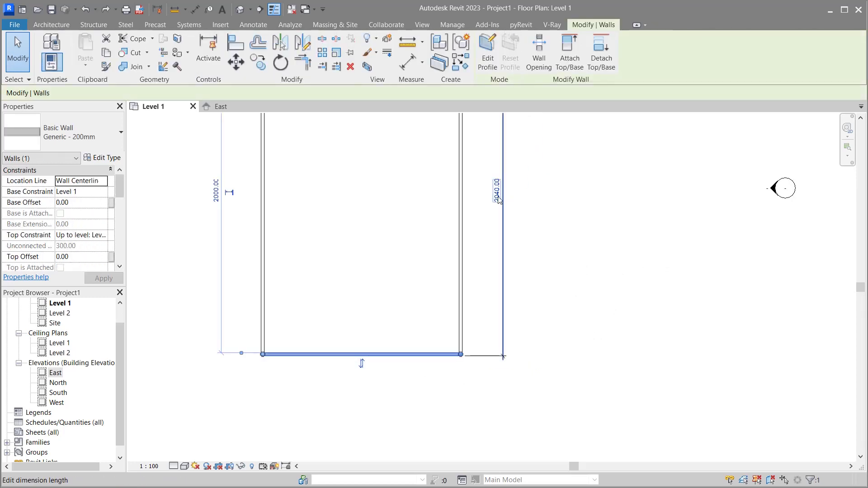
click(498, 198)
text(2000)
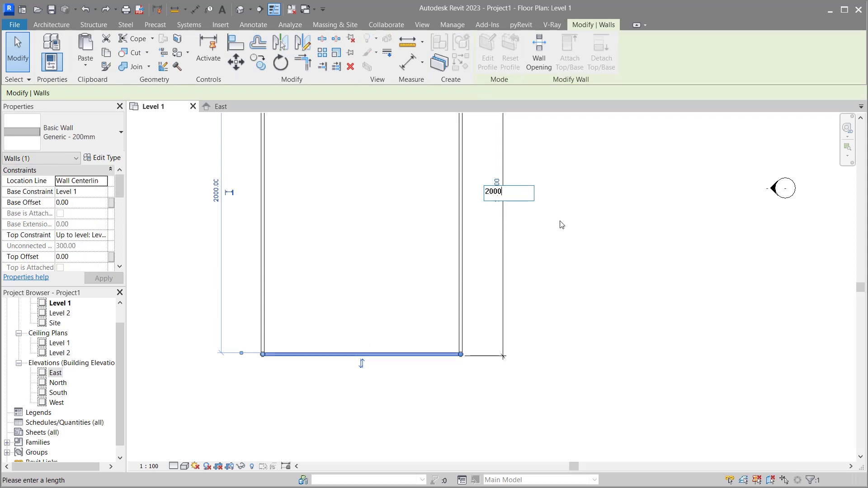
key(Return)
key(Escape)
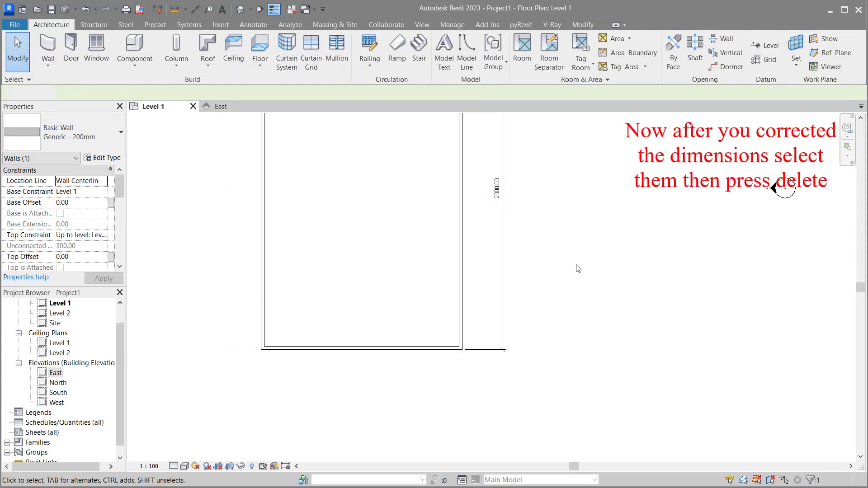
scroll(458, 386, down, 1)
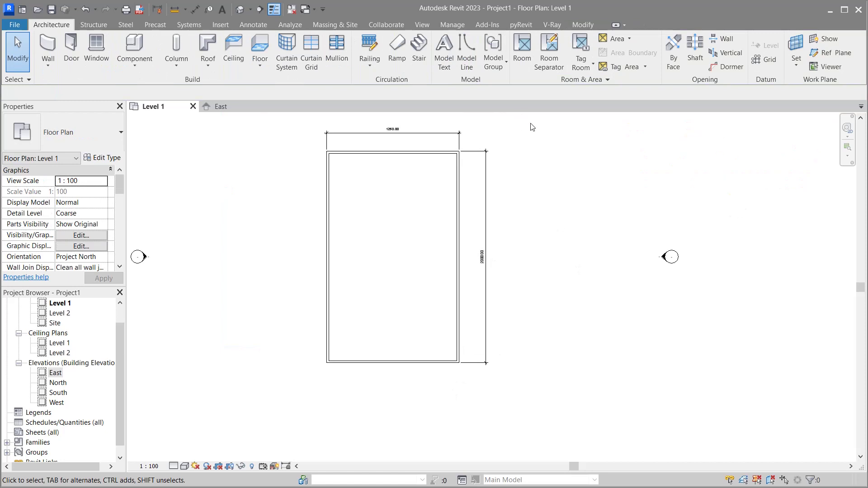
drag(530, 122, 455, 147)
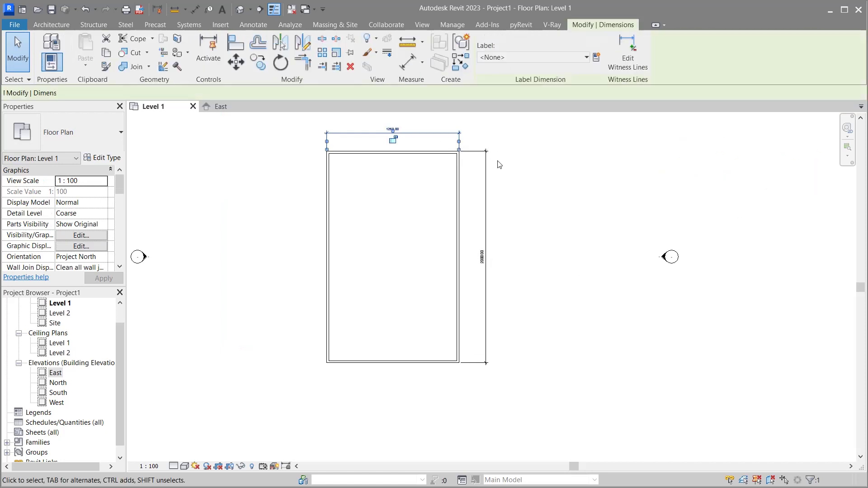
key(Delete)
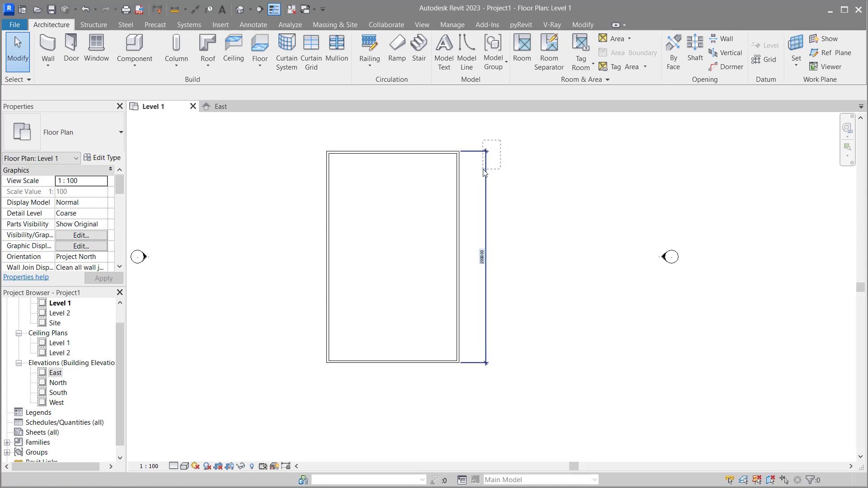
drag(500, 143, 484, 171)
key(Delete)
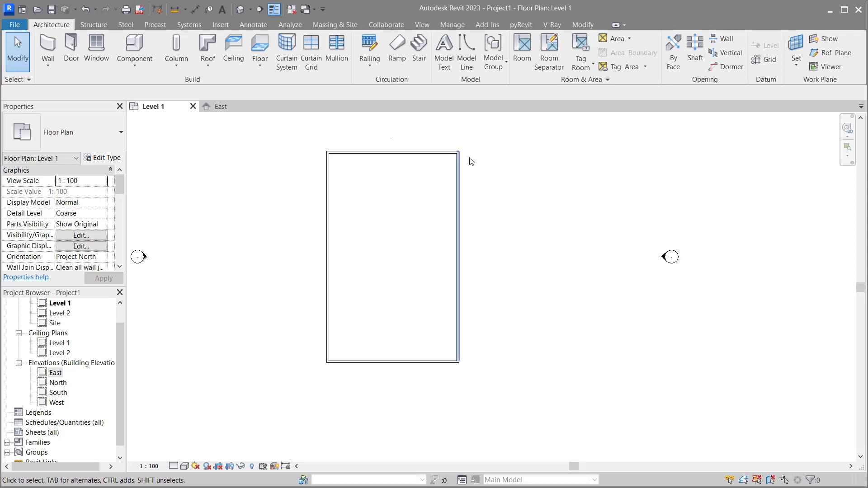
click(382, 153)
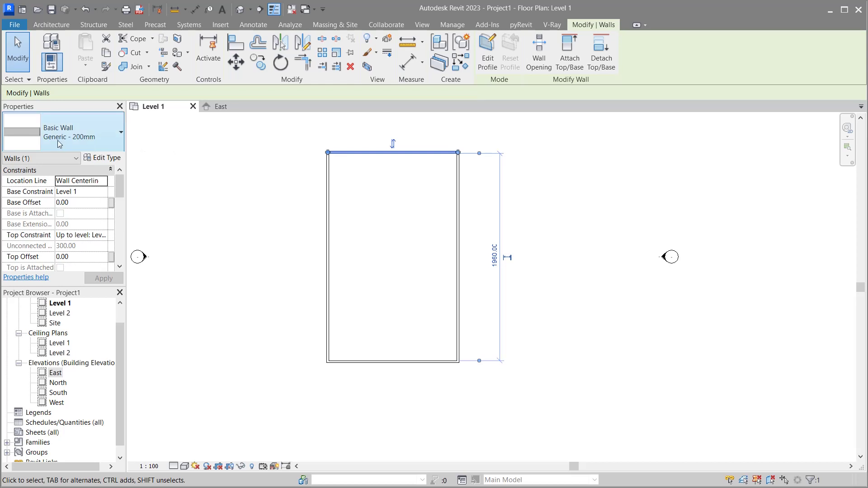
click(209, 153)
scroll(367, 127, up, 2)
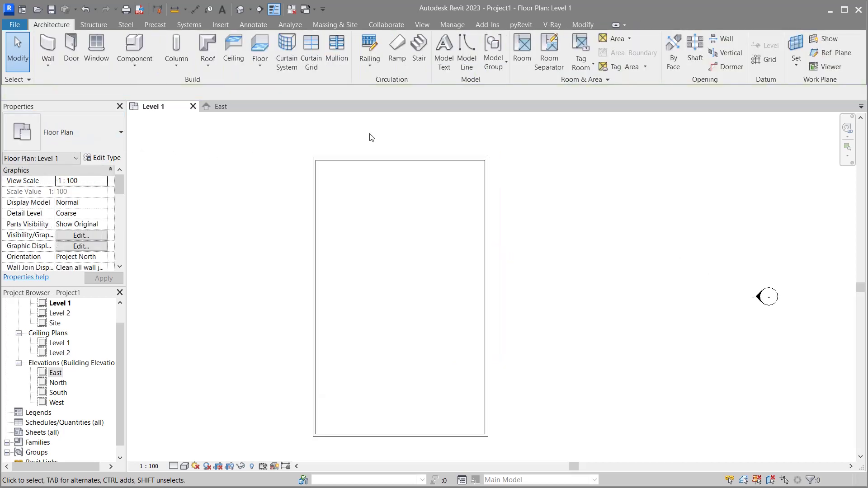
Step: Start new walls with Location Line Finish Face: Exterior, using the Pick Lines method
click(50, 44)
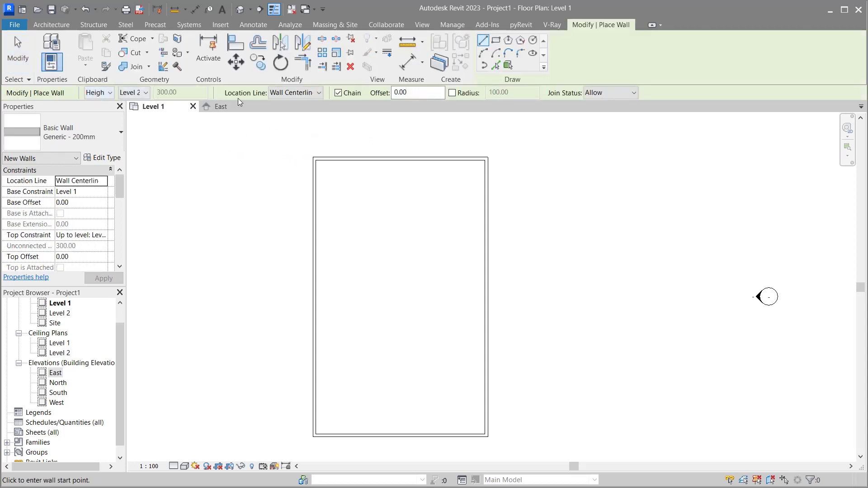
click(319, 93)
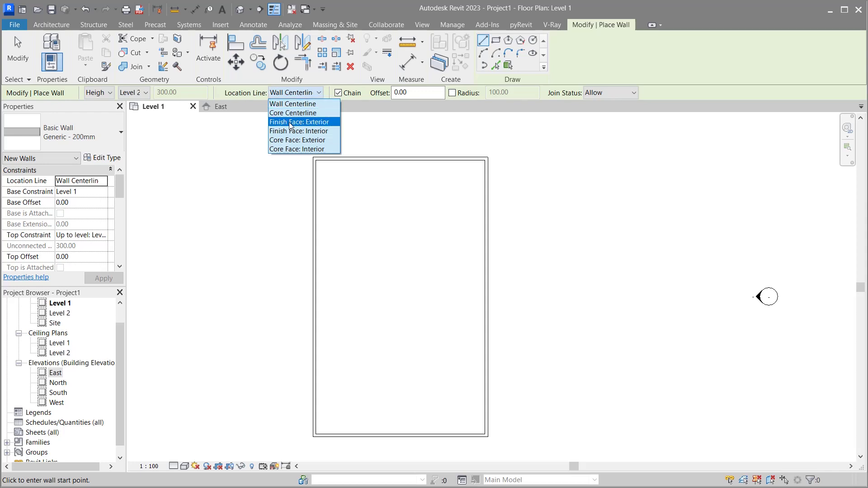
click(290, 122)
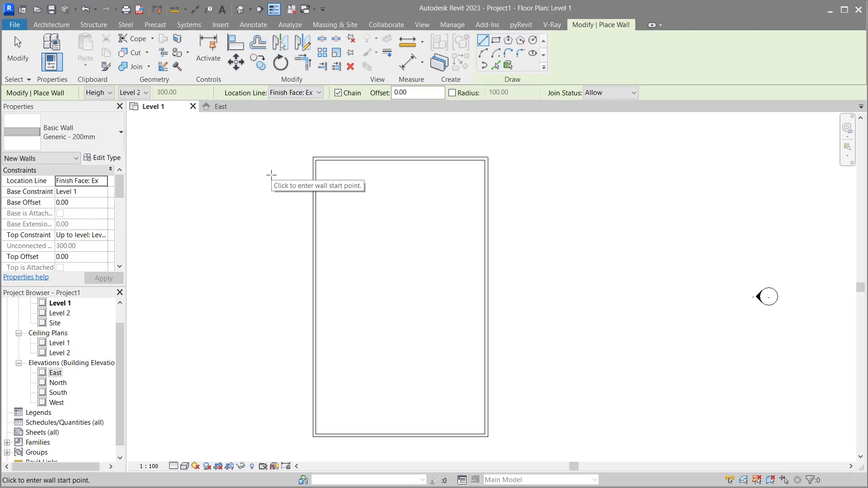
scroll(437, 186, up, 1)
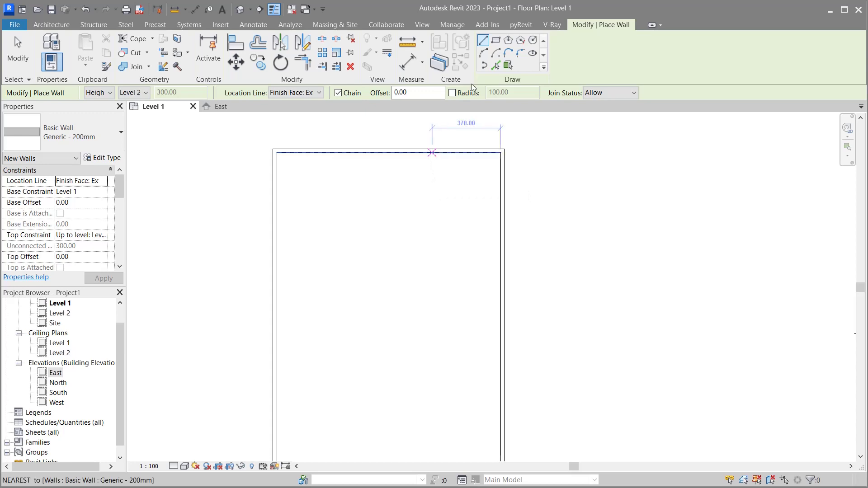
click(496, 65)
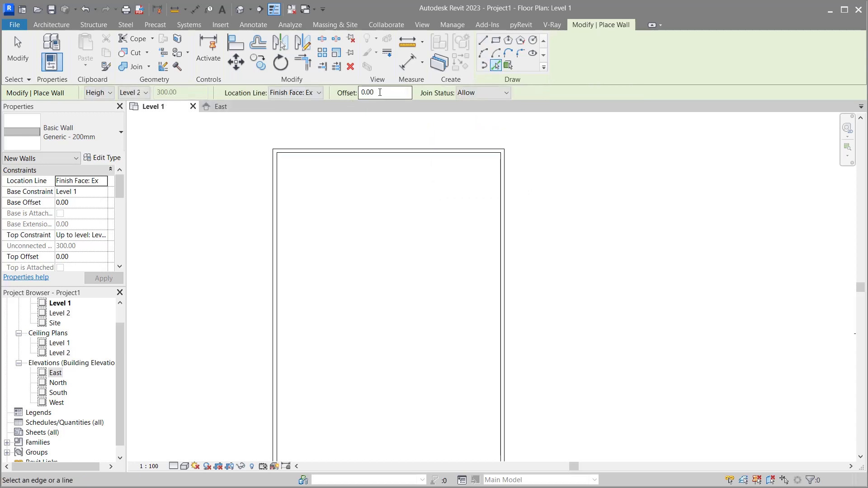
Step: Set the wall offset to 150 and pick the top wall to add a parallel interior wall
click(375, 93)
text(1500)
key(Return)
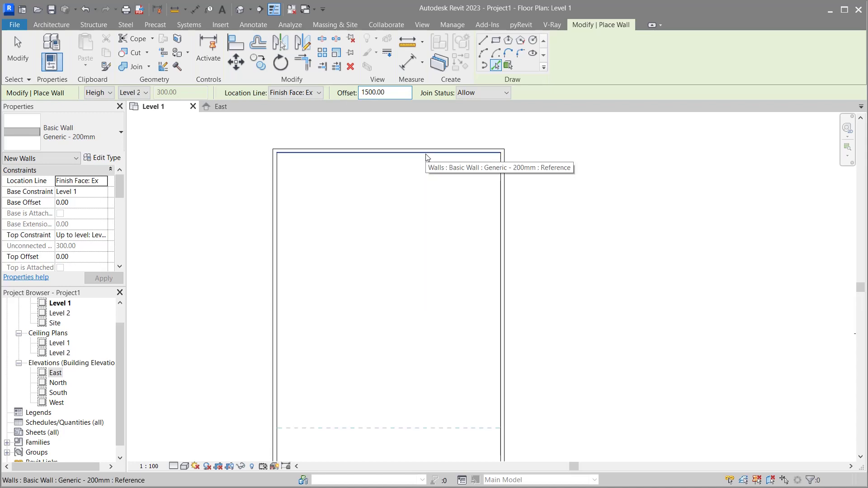
double_click(376, 92)
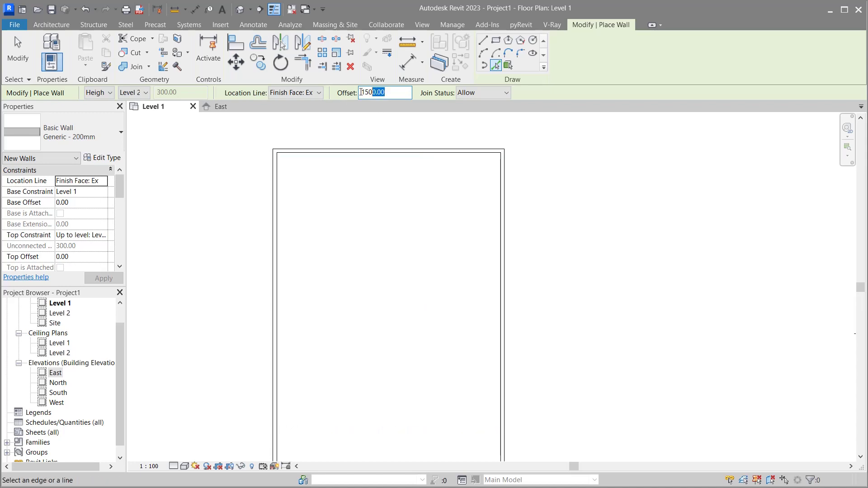
text(15)
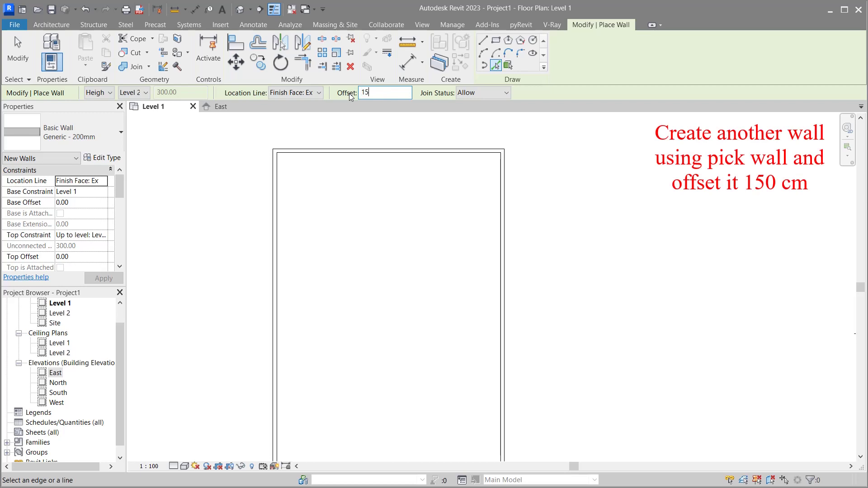
text(0)
key(Return)
click(393, 160)
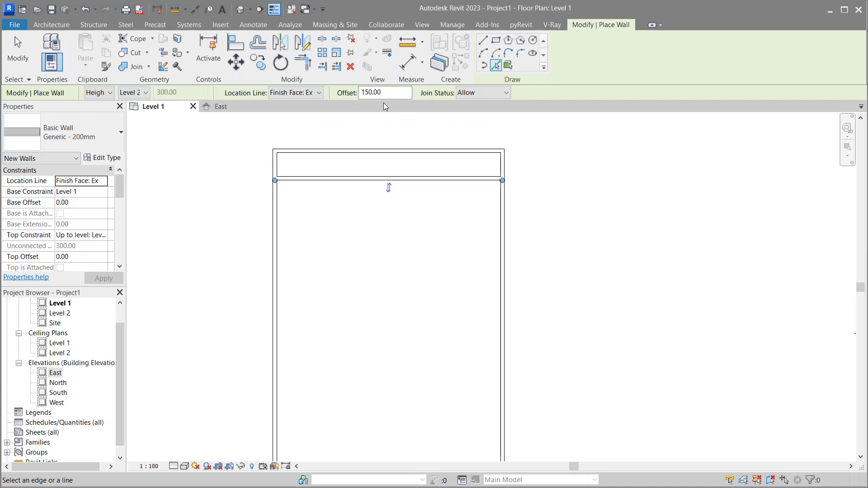
Step: Add a wall offset 120.50 inside the left wall and measure the gap as 100.50
click(375, 93)
text(12)
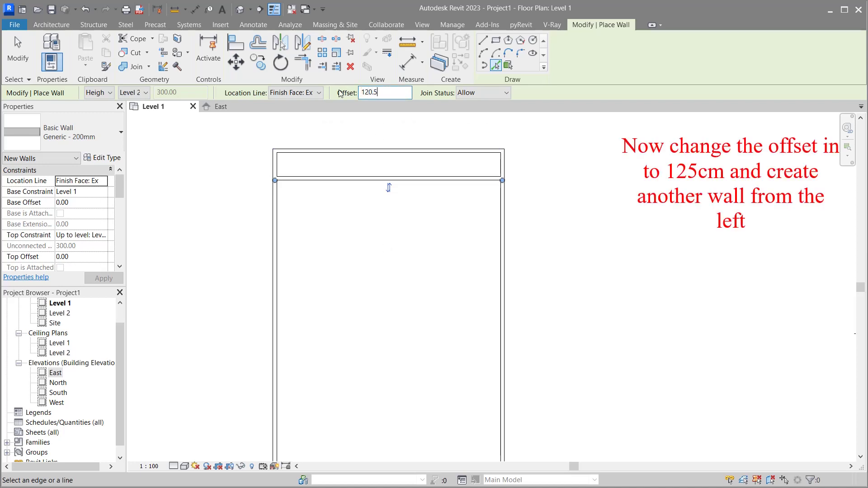
key(Return)
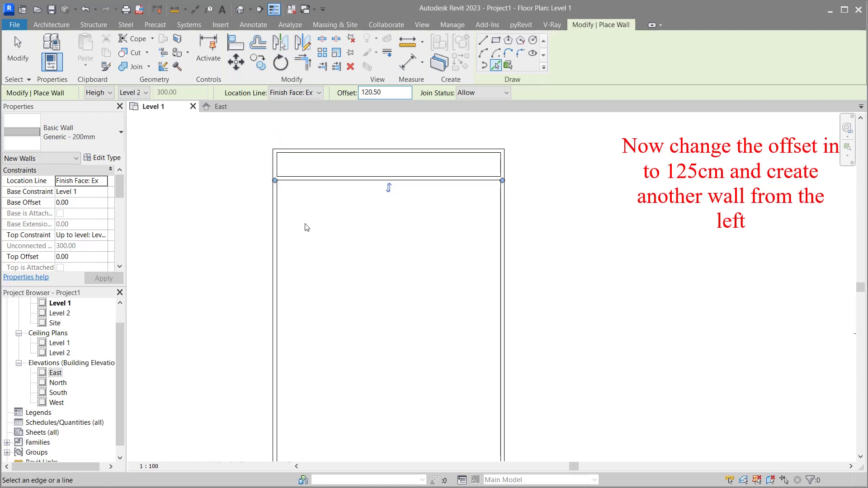
click(280, 243)
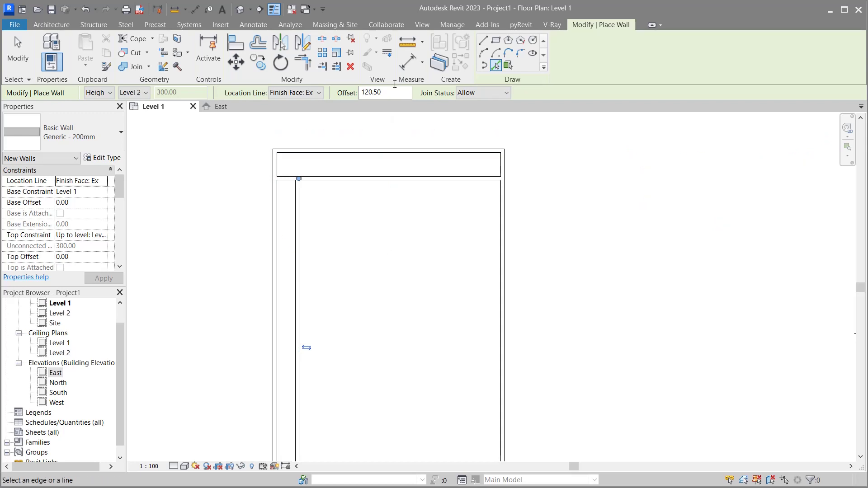
click(277, 225)
click(296, 225)
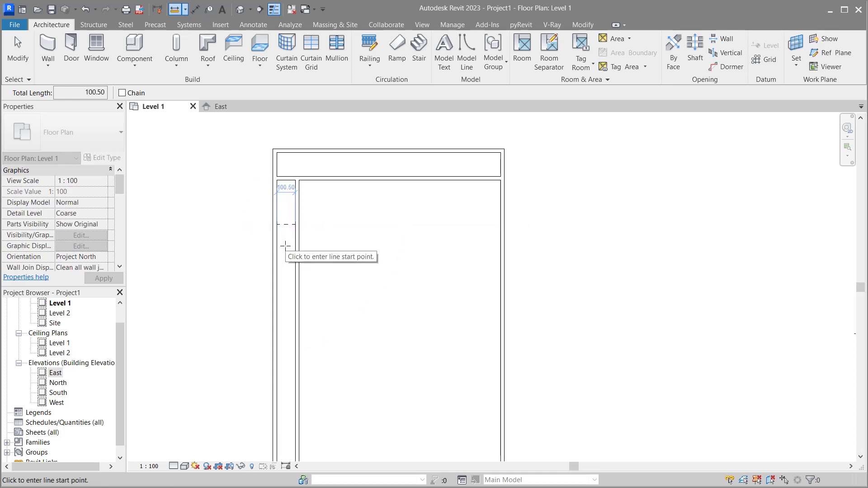
Step: Finish measuring and select the new vertical interior wall
scroll(280, 203, up, 2)
scroll(283, 199, up, 2)
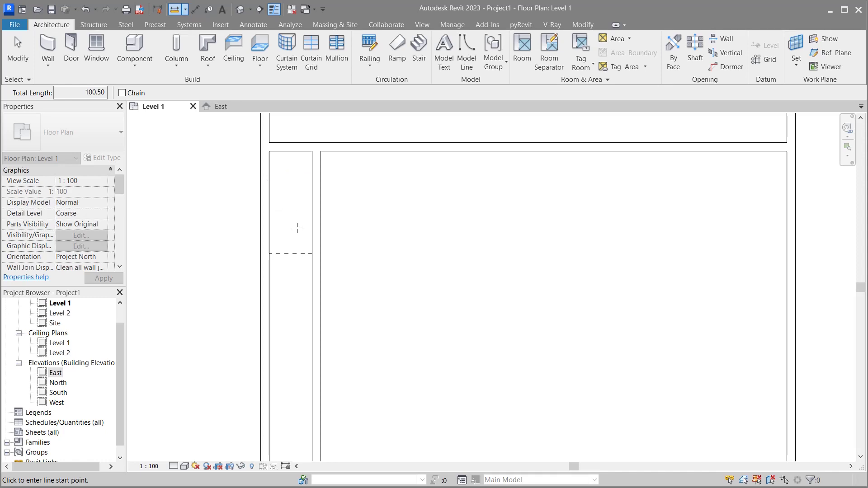
key(Escape)
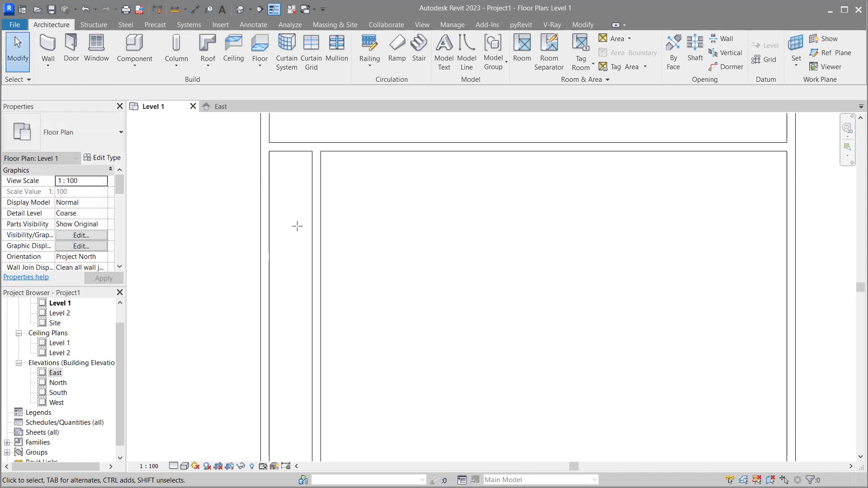
click(315, 235)
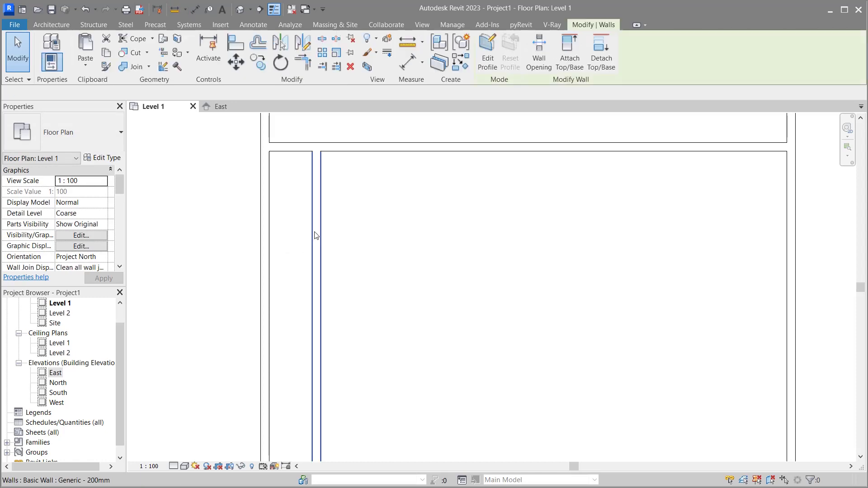
Step: Change the wall's 100.50 temporary dimension to 125.00 from the left exterior wall
scroll(290, 239, down, 1)
scroll(290, 239, down, 2)
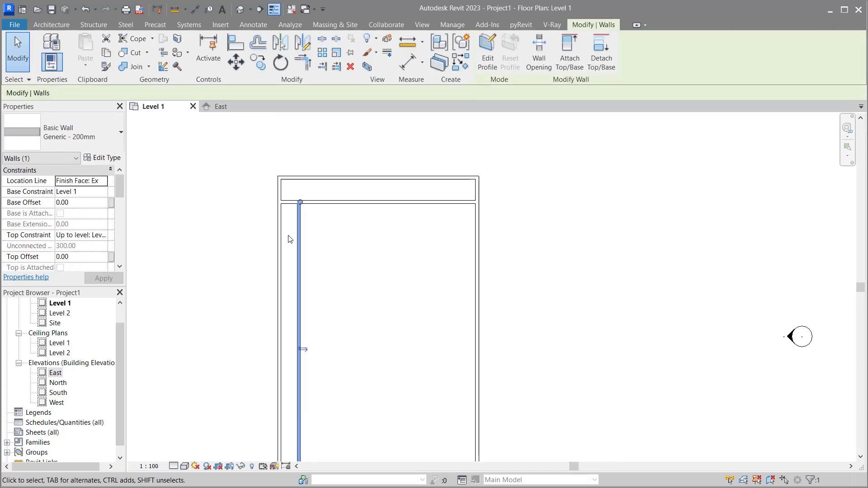
scroll(283, 285, down, 2)
scroll(285, 430, up, 1)
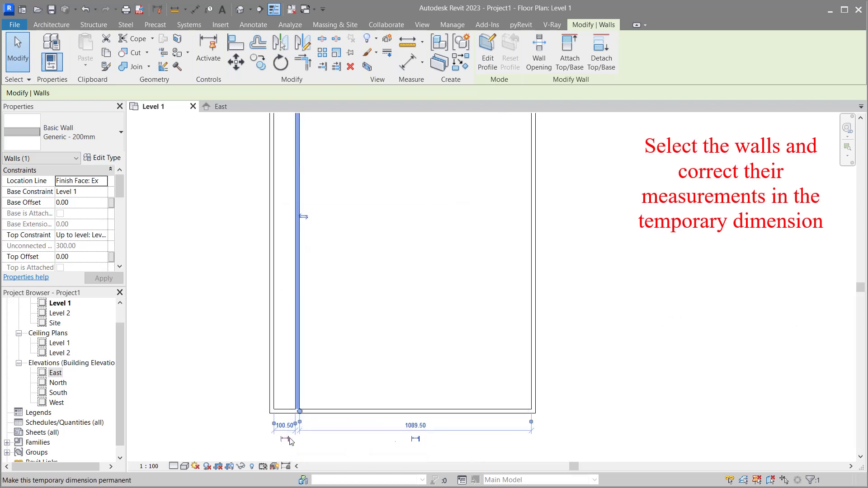
scroll(289, 436, up, 2)
scroll(291, 446, up, 3)
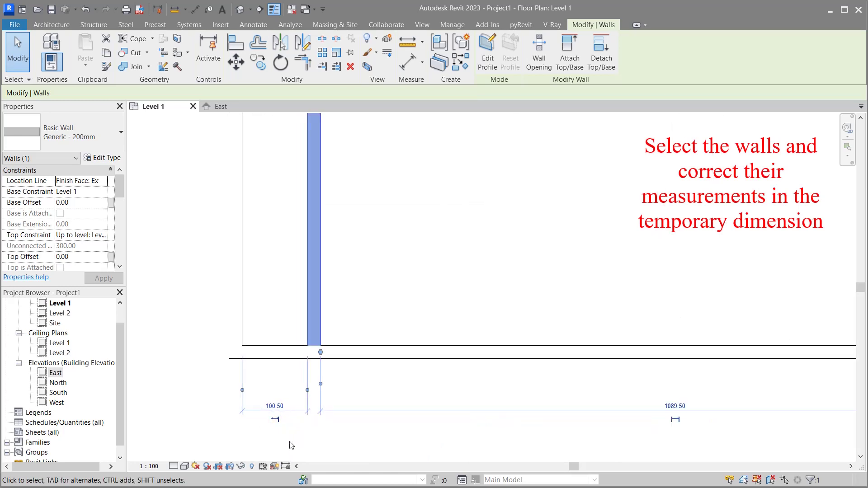
click(275, 407)
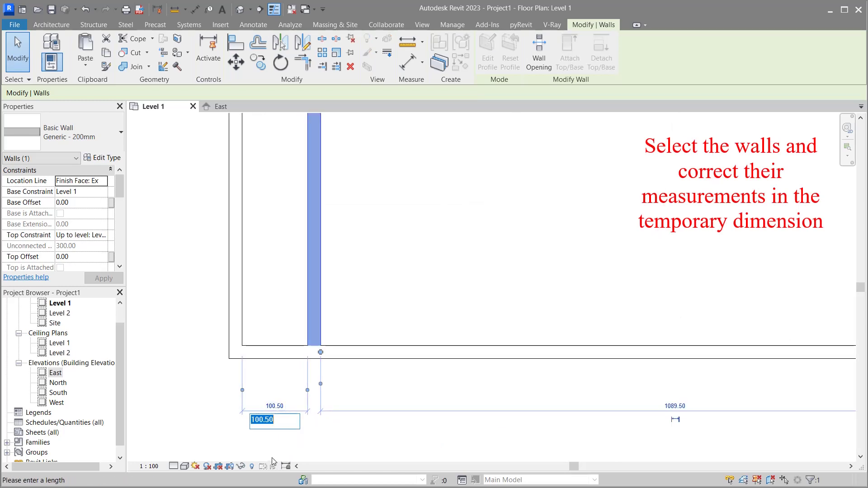
text(125)
key(Return)
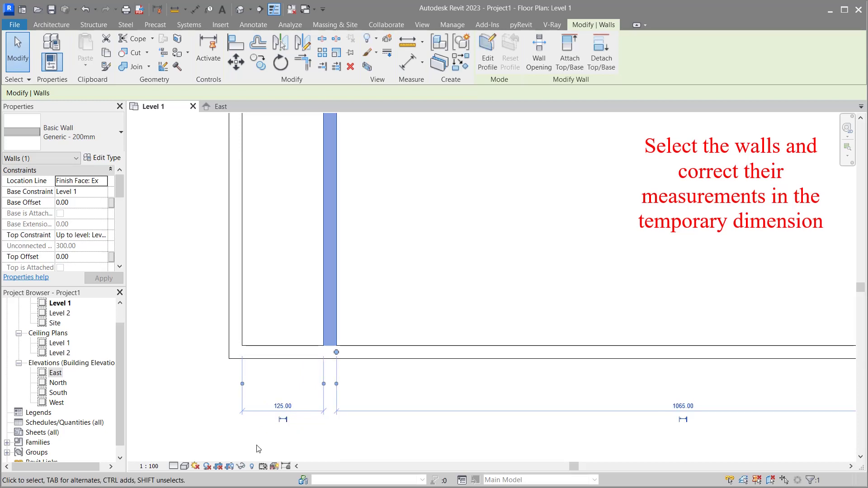
scroll(256, 450, down, 2)
scroll(257, 451, down, 2)
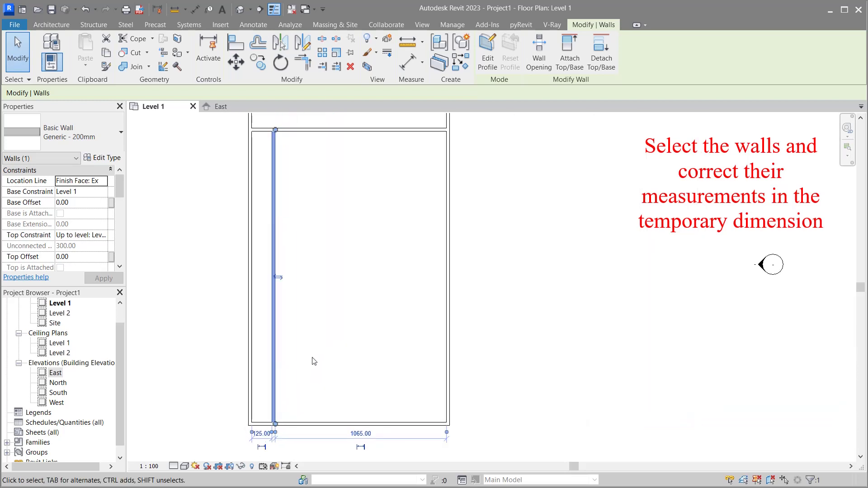
scroll(339, 217, down, 2)
scroll(341, 192, up, 1)
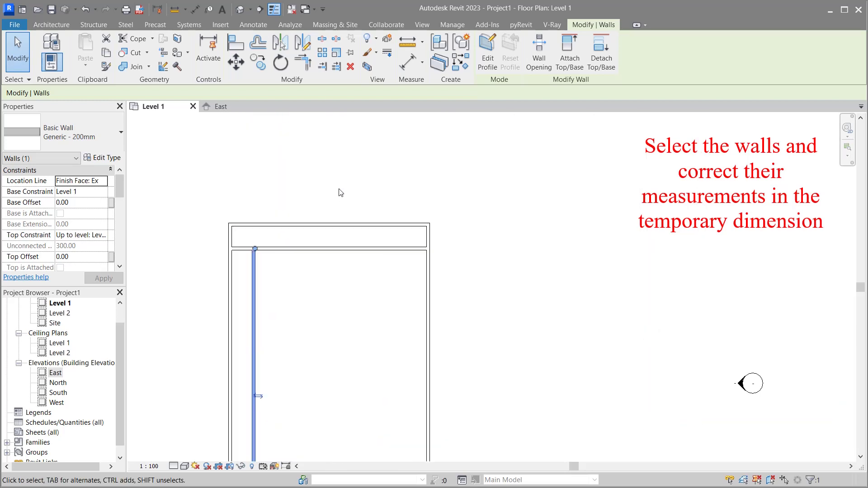
Step: Change the horizontal wall's 130.00 temporary dimension to 150 from the top wall, then deselect
click(346, 249)
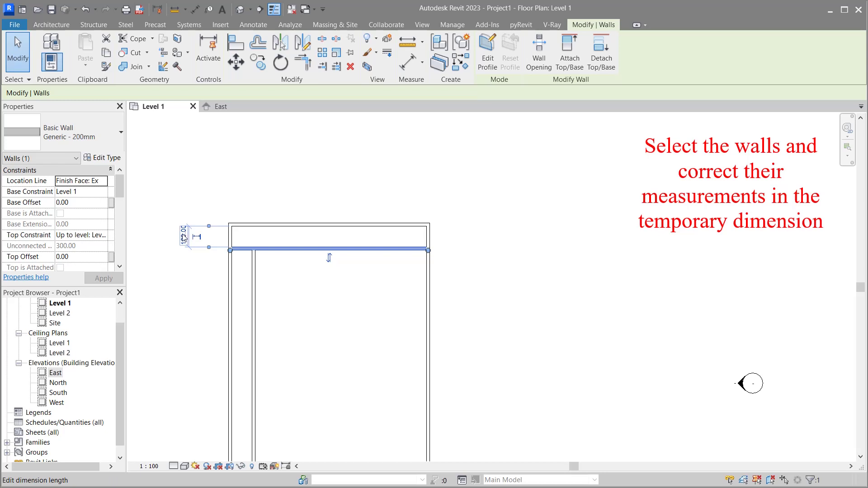
click(183, 234)
scroll(213, 249, up, 1)
scroll(212, 248, up, 1)
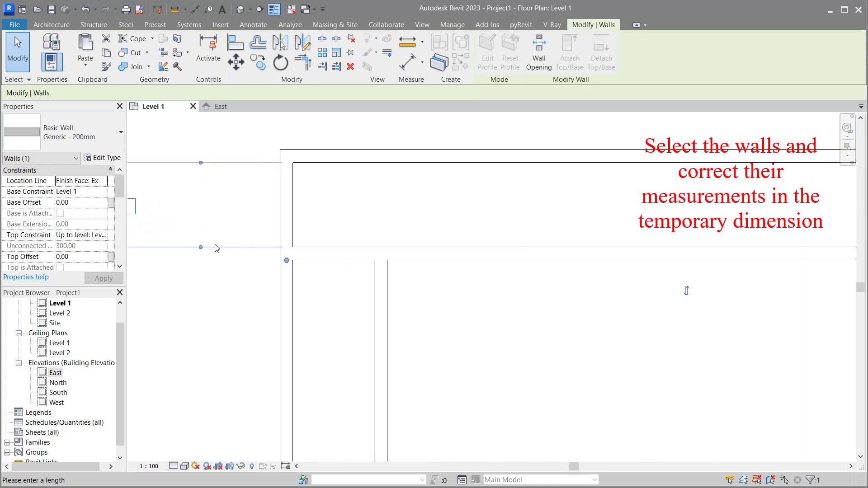
scroll(212, 248, up, 1)
scroll(378, 212, down, 1)
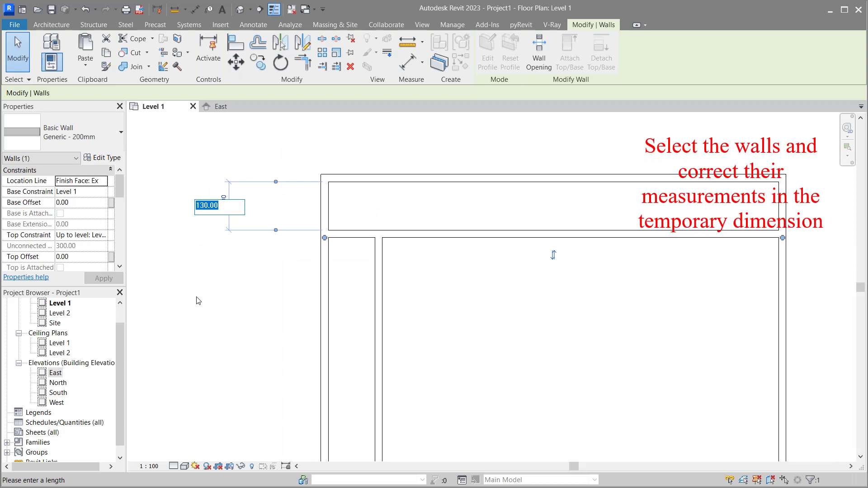
text(150)
key(Return)
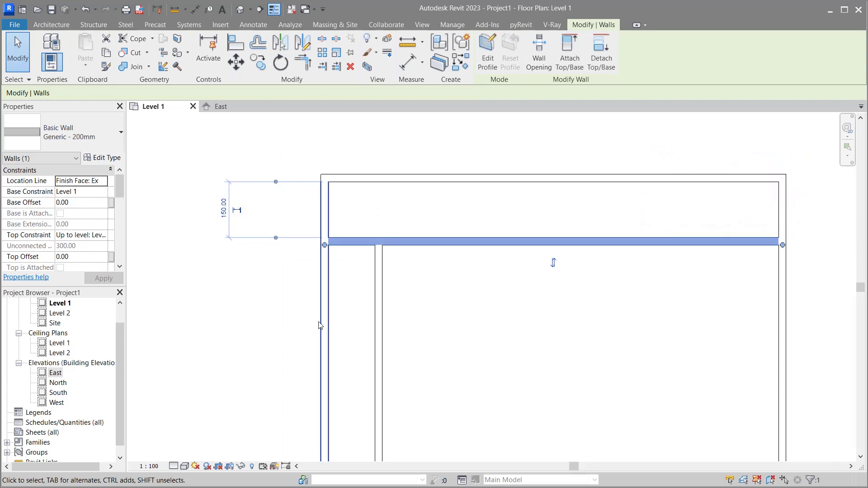
click(476, 310)
scroll(254, 179, down, 1)
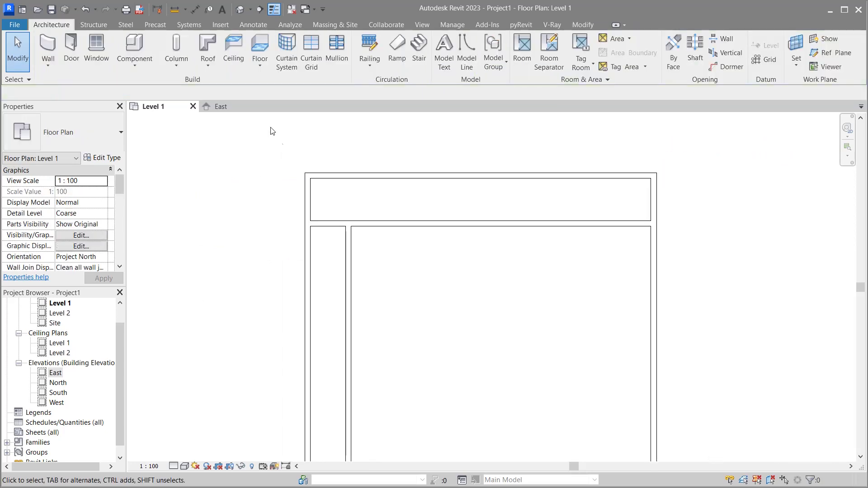
Step: Trim/Extend the inner left vertical wall and horizontal wall into an L-shaped corner
click(396, 223)
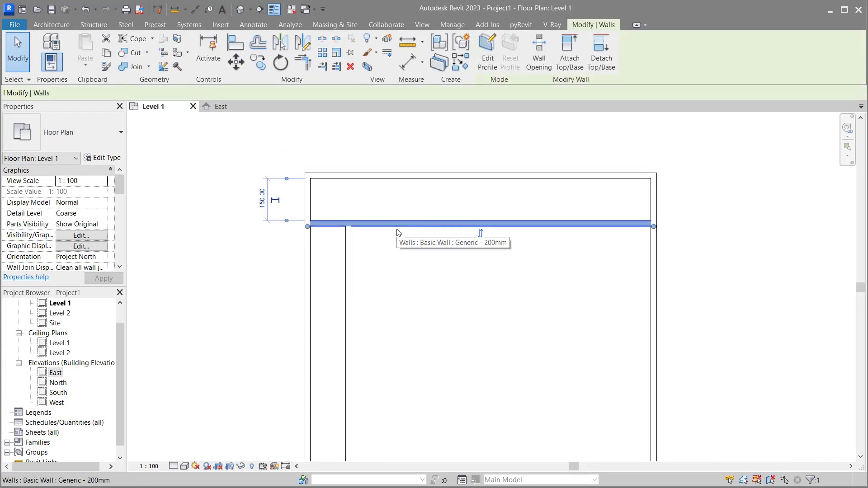
click(303, 62)
click(349, 261)
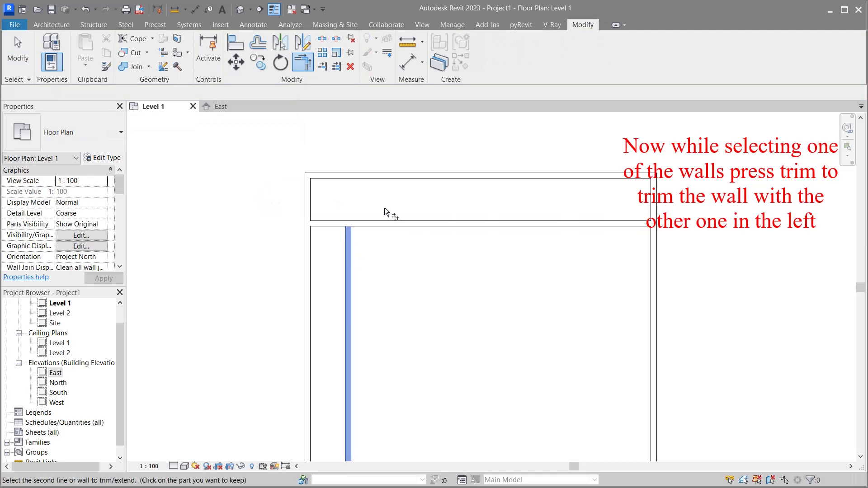
click(384, 223)
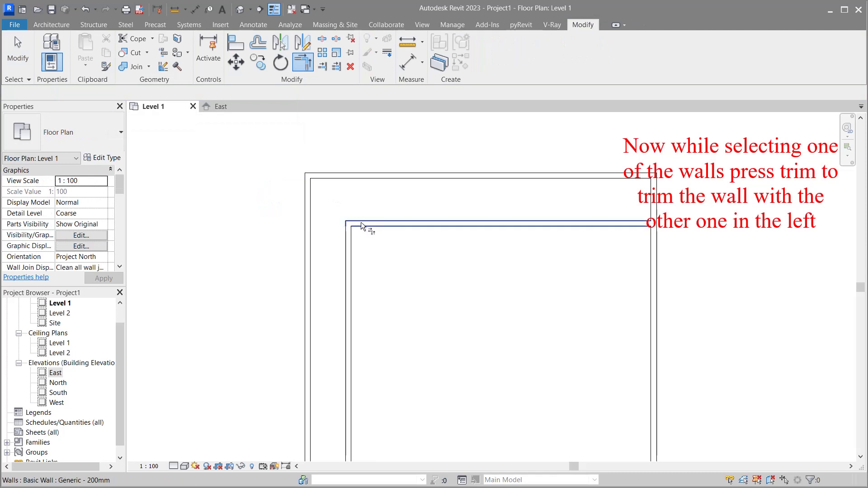
right_click(239, 181)
click(252, 189)
scroll(261, 154, down, 2)
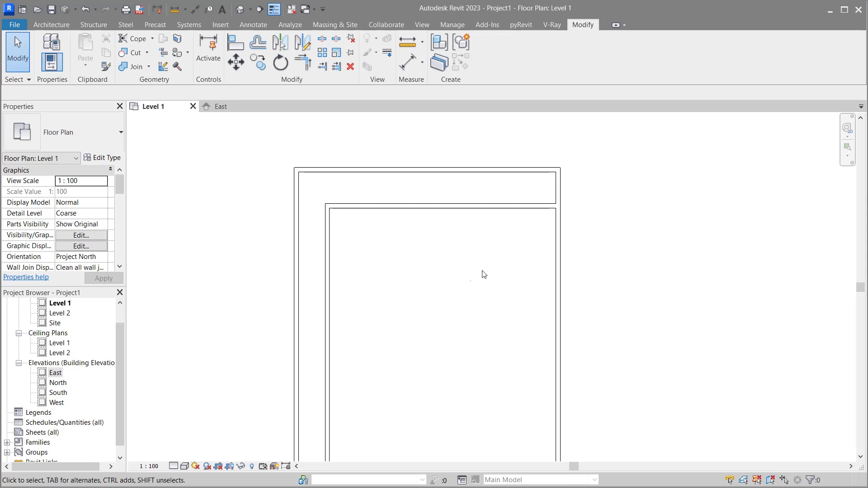
Step: Draw a 500-long vertical wall from the upper inner wall, chained horizontally to the right exterior wall
click(54, 25)
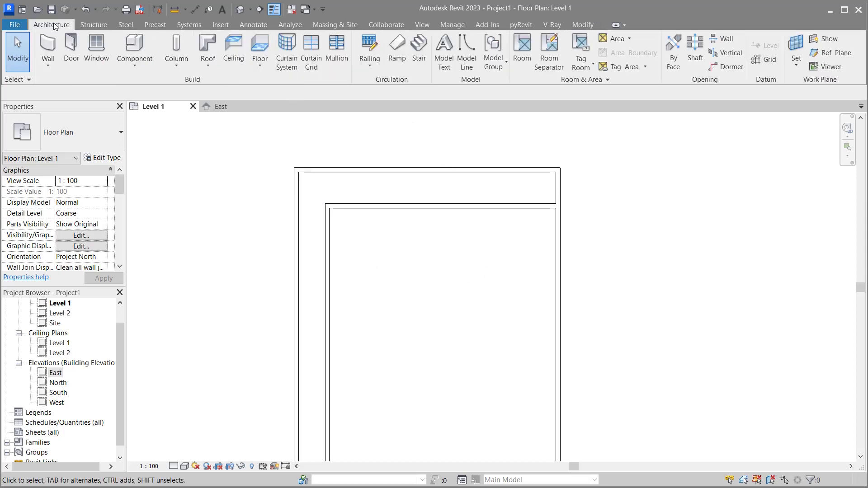
click(48, 48)
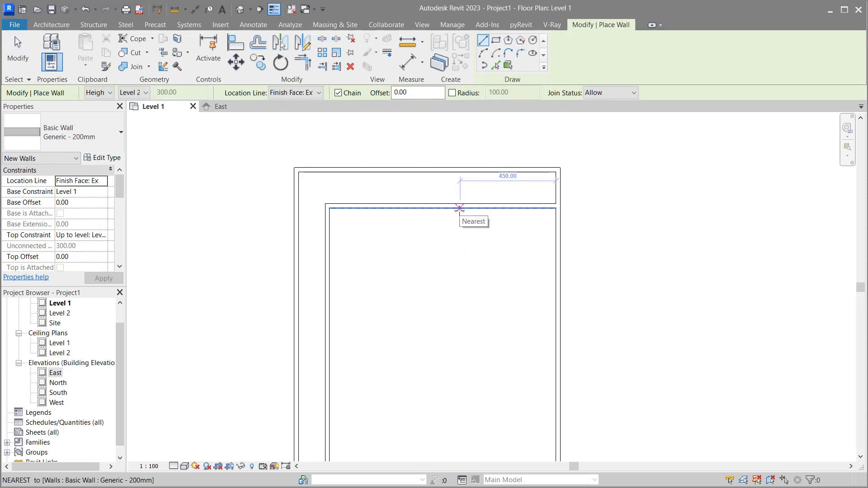
click(460, 208)
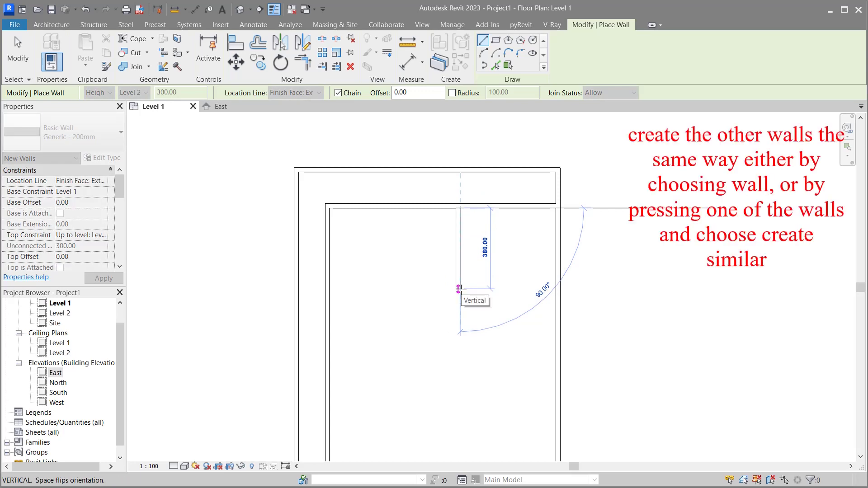
text(500)
key(Return)
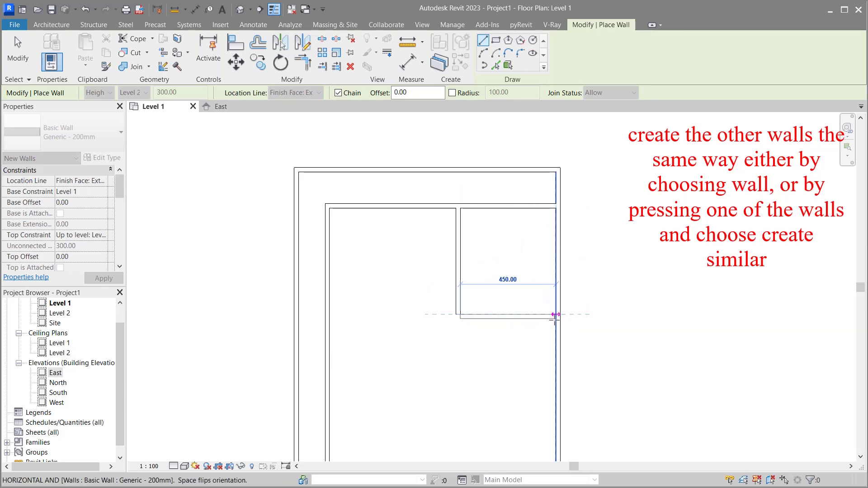
click(555, 315)
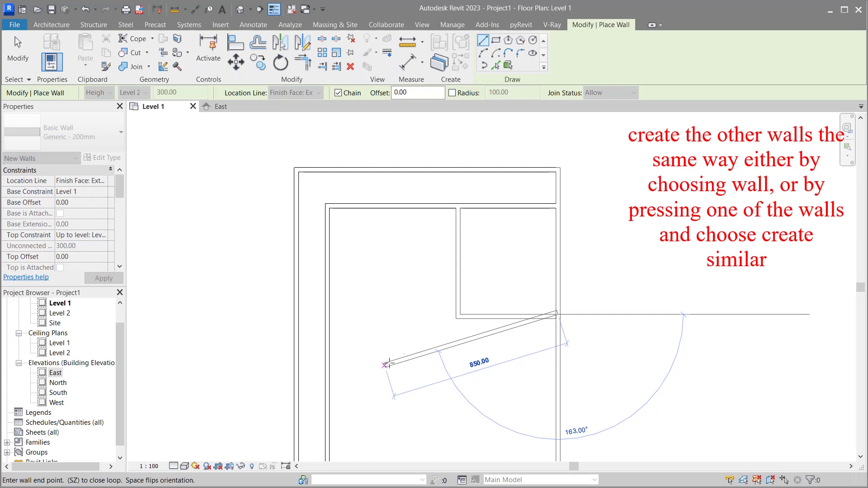
key(Escape)
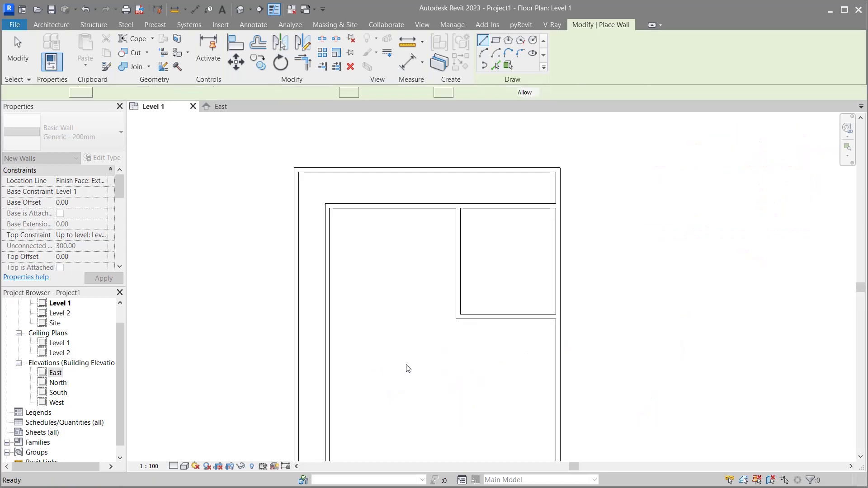
right_click(460, 348)
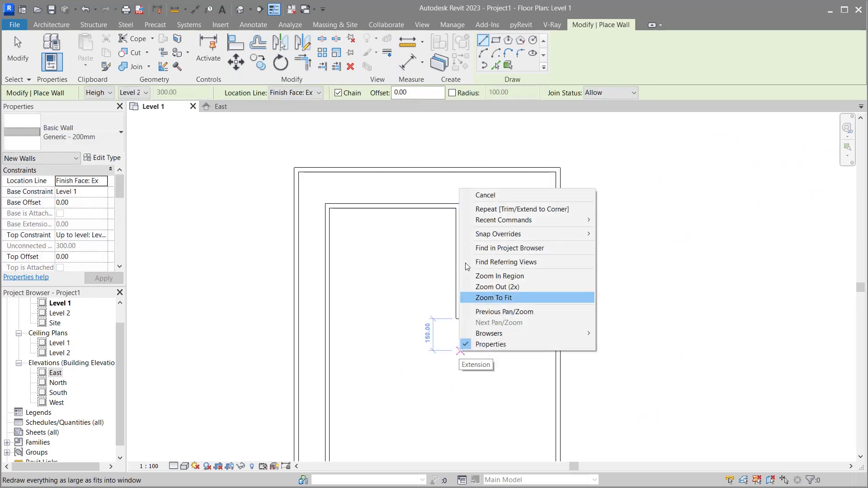
Step: Change the small room's vertical wall dimension from 450 to 400 from the right wall
click(486, 197)
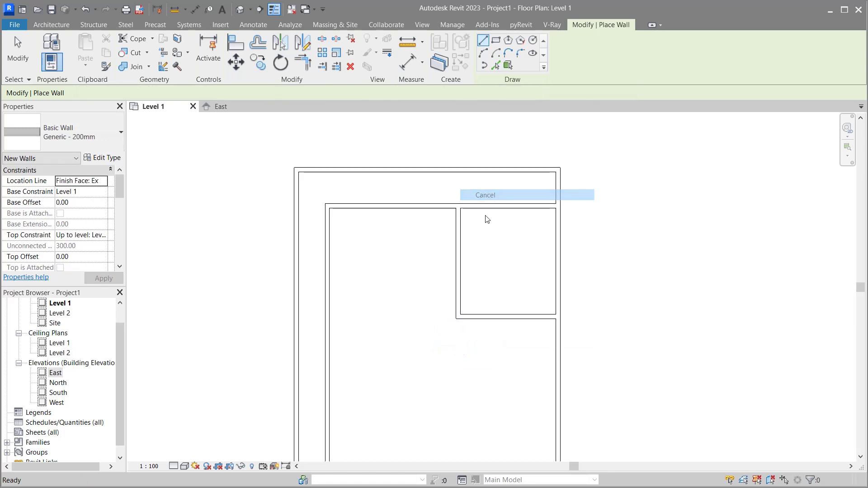
click(503, 316)
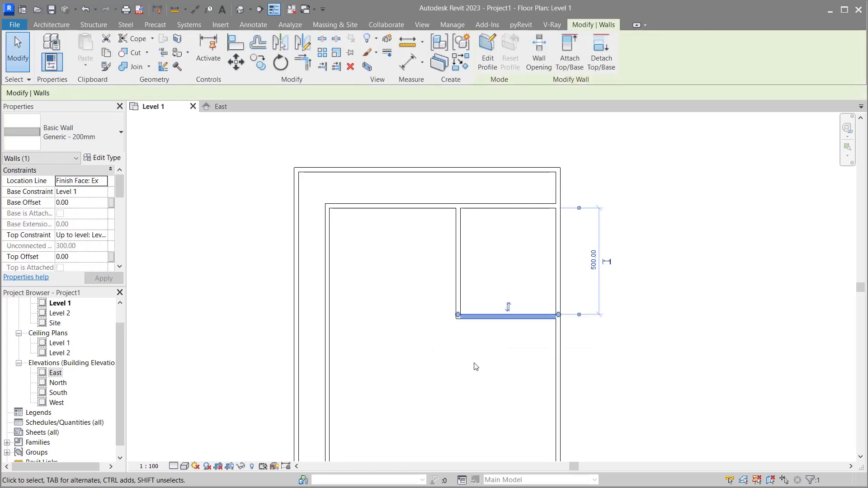
click(409, 309)
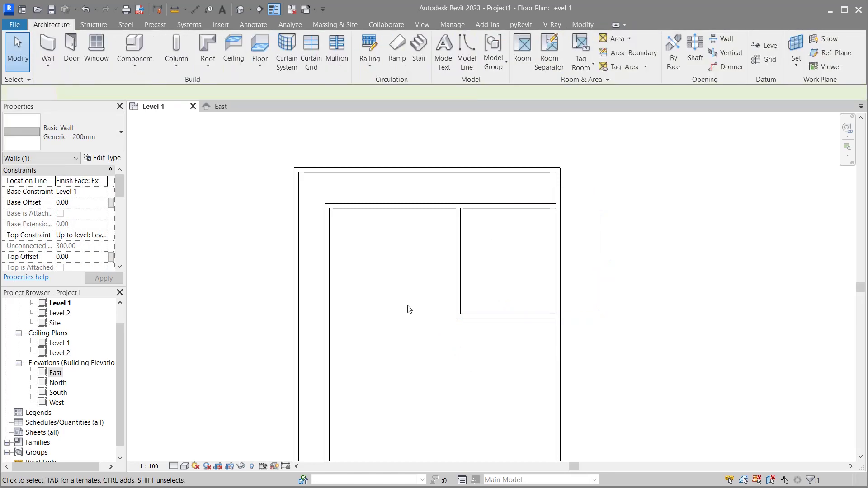
click(413, 261)
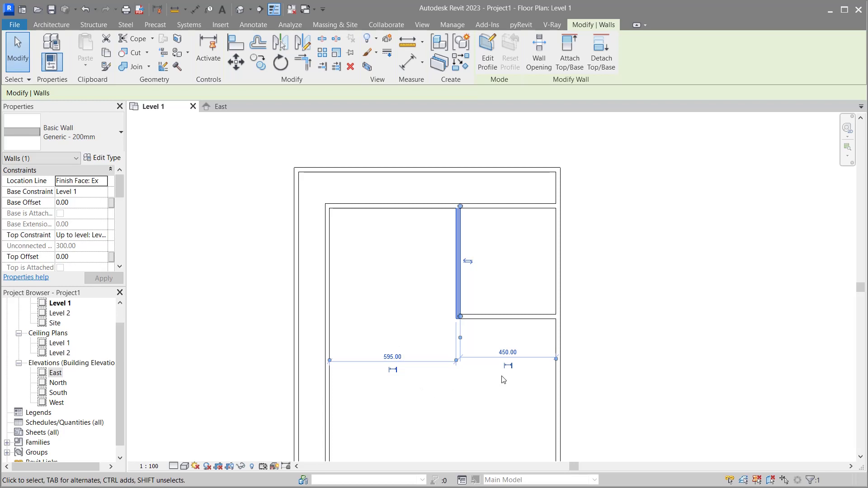
scroll(502, 375, up, 2)
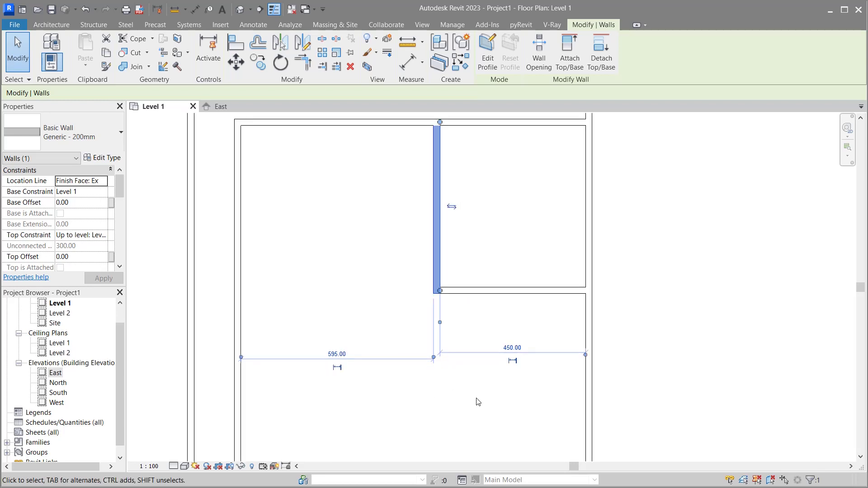
click(512, 347)
text(400)
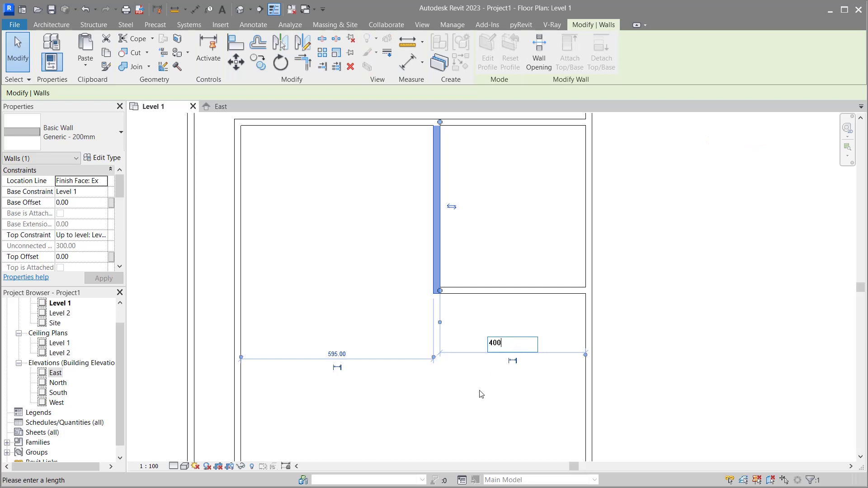
key(Return)
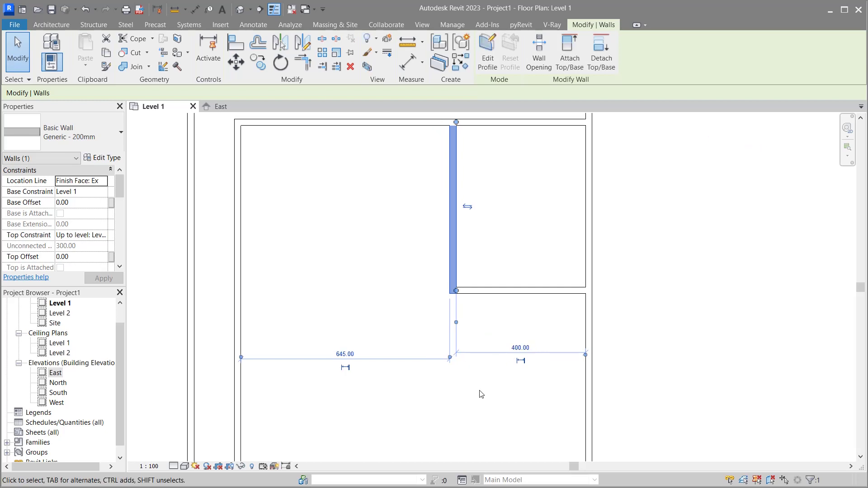
scroll(450, 400, down, 1)
scroll(401, 420, down, 1)
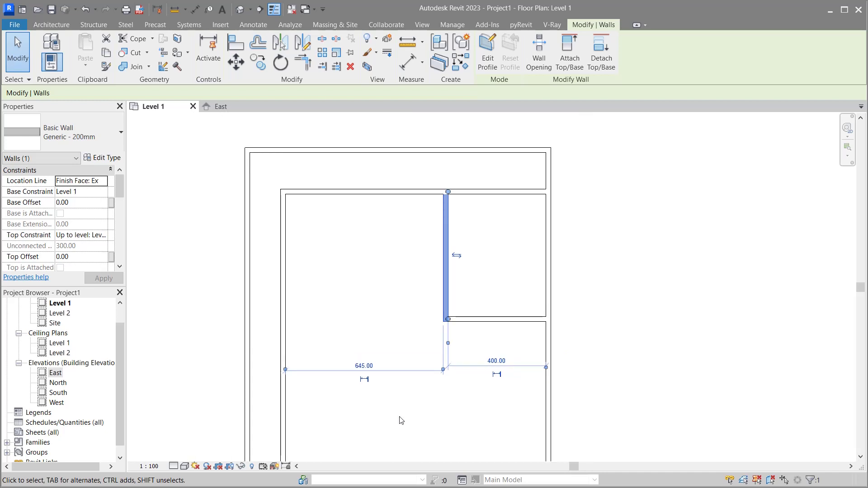
key(Escape)
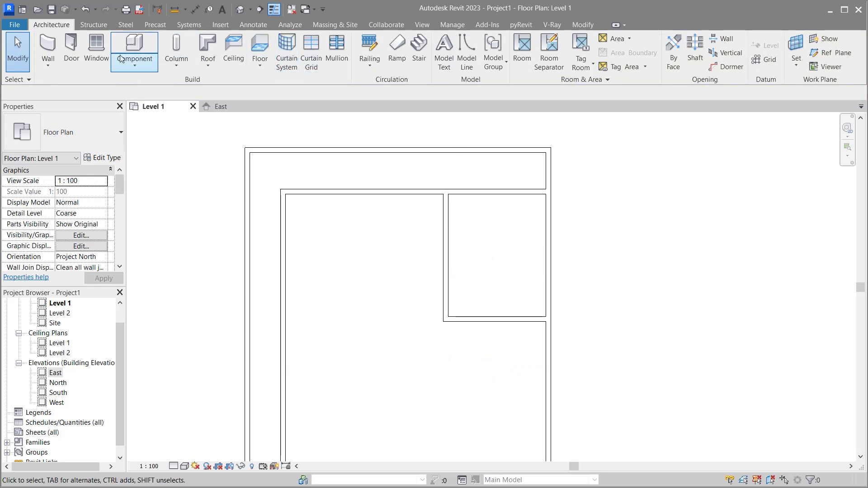
Step: Draw a vertical partition wall down from the top wall partway into the small room
click(50, 45)
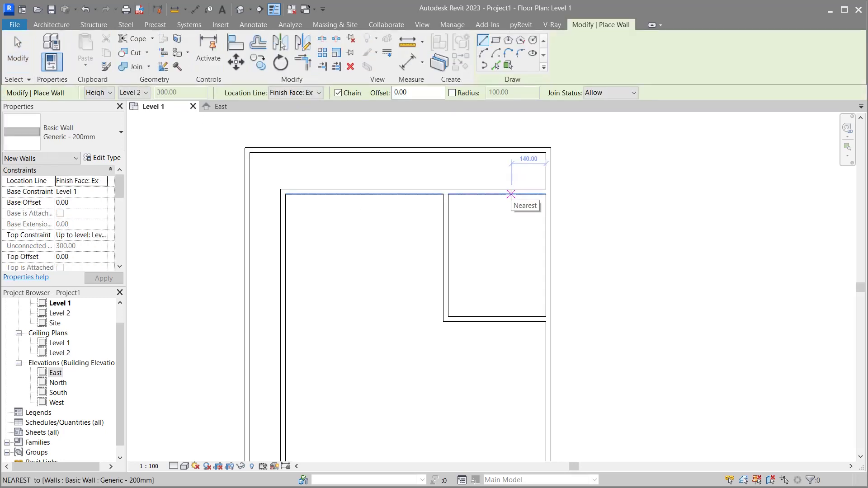
click(507, 194)
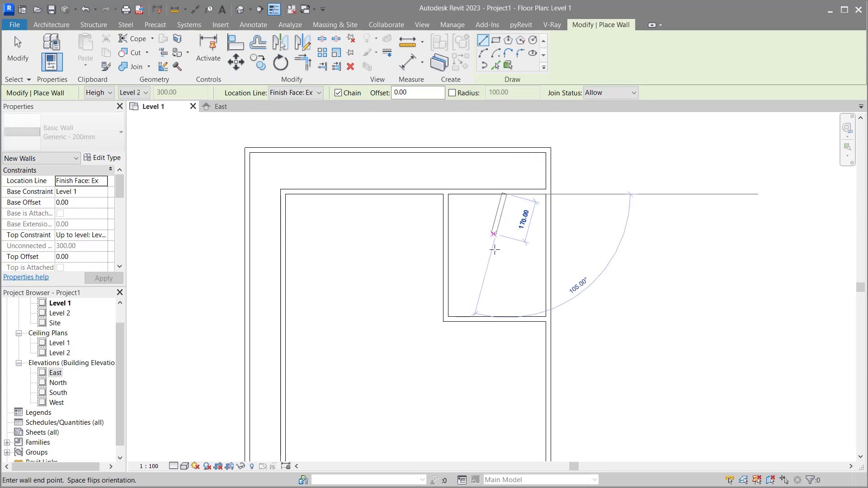
click(507, 283)
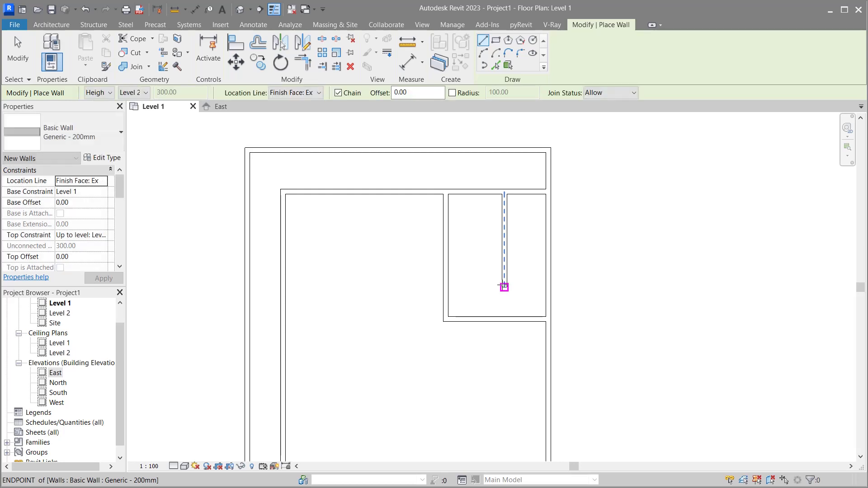
right_click(547, 265)
click(559, 271)
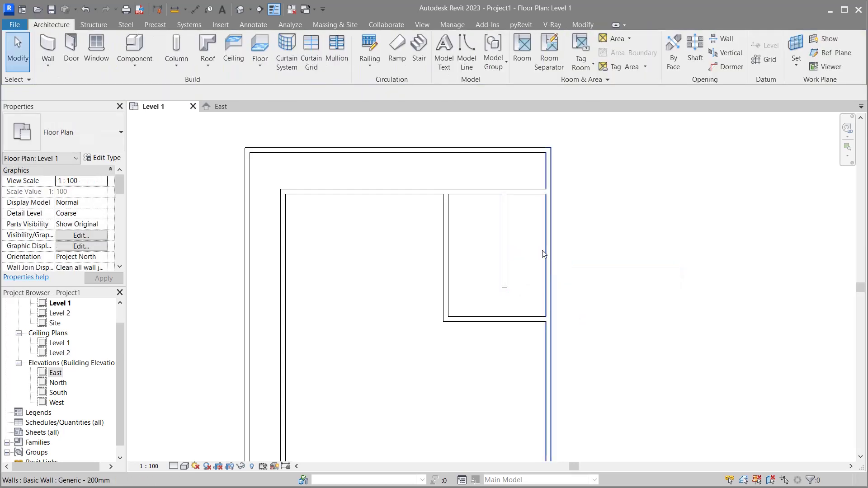
Step: Change the partition's 160 temporary dimension to 150 from the right exterior wall
click(511, 246)
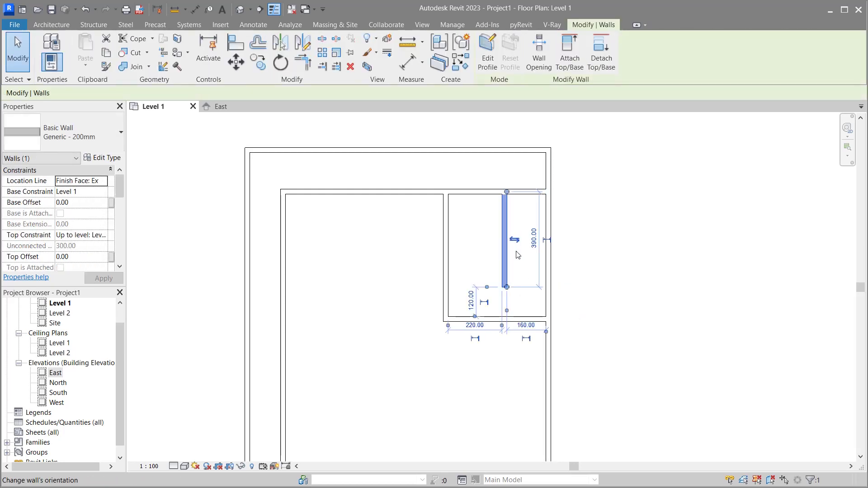
click(524, 326)
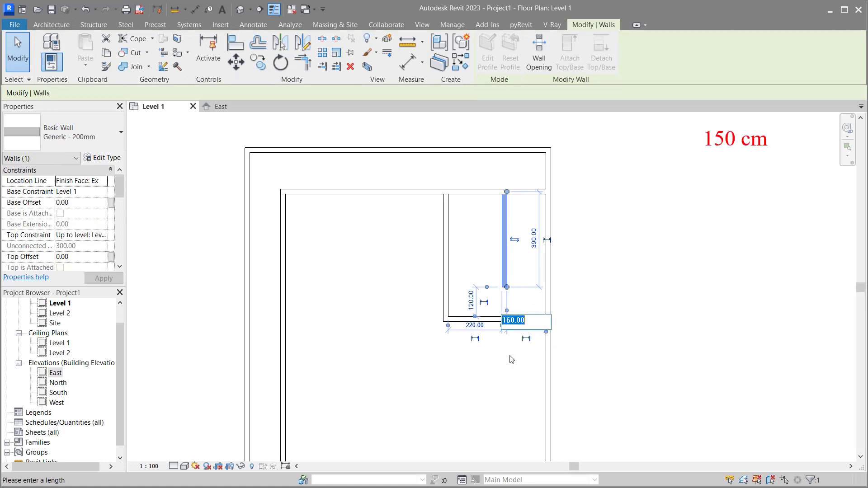
text(150)
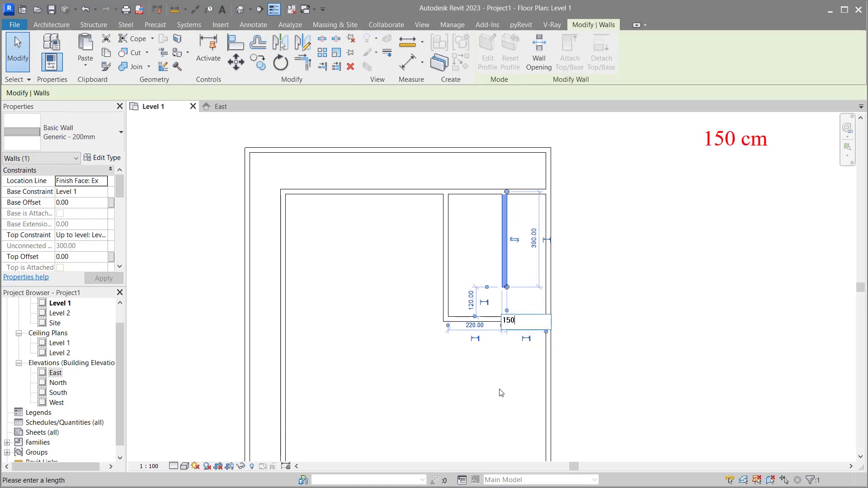
key(Return)
Step: Change the room's left wall dimension from 230 to 400 from the partition, then deselect
click(487, 391)
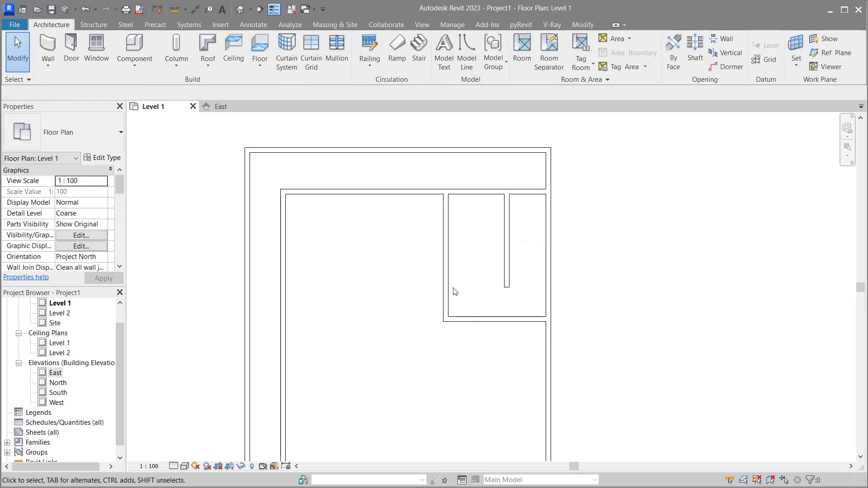
click(452, 289)
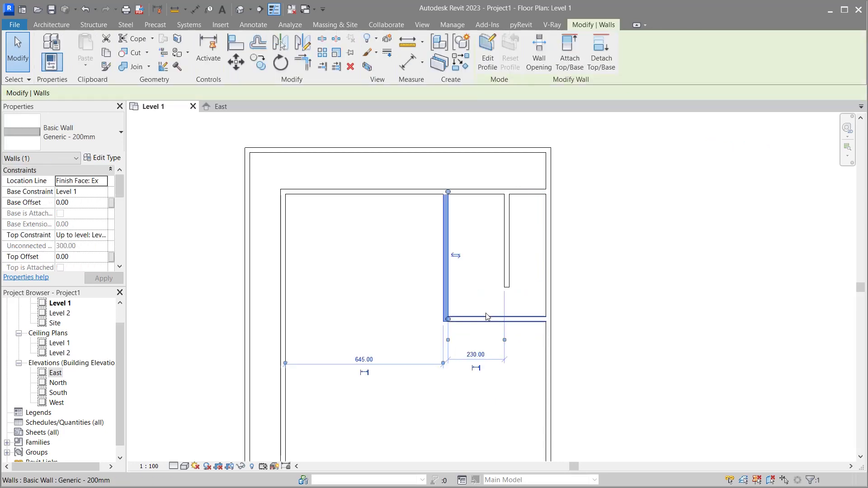
click(475, 354)
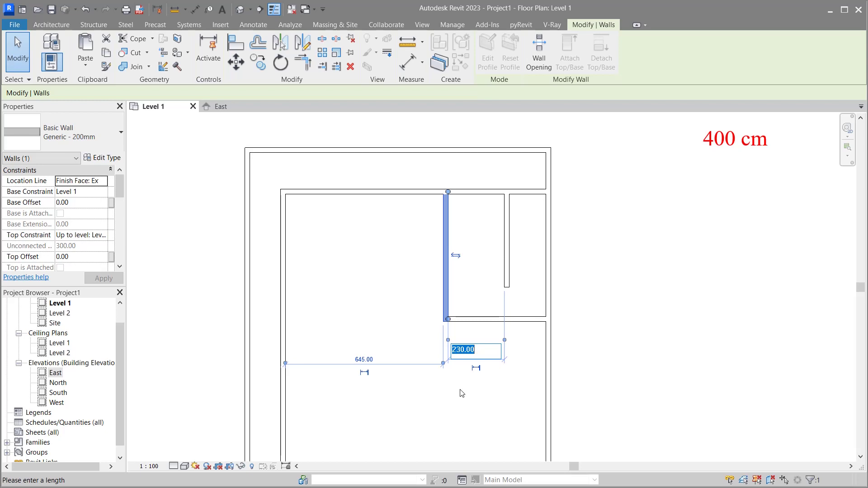
text(400)
key(Return)
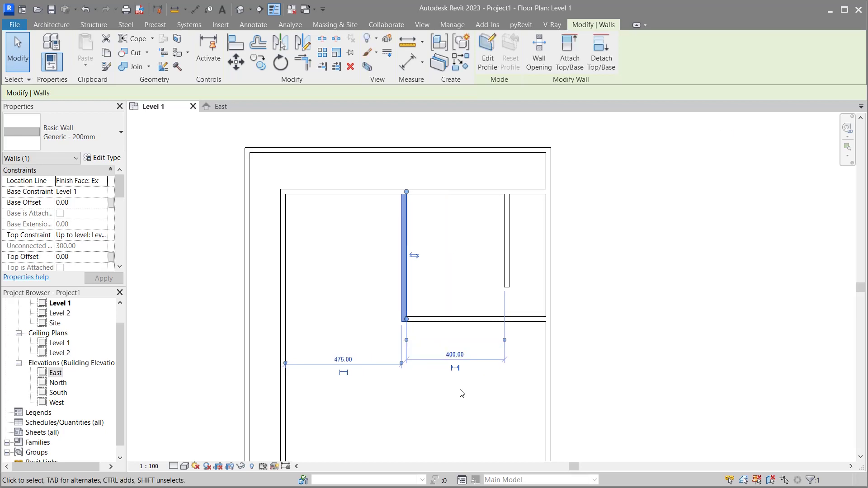
click(402, 409)
click(401, 240)
scroll(362, 316, up, 2)
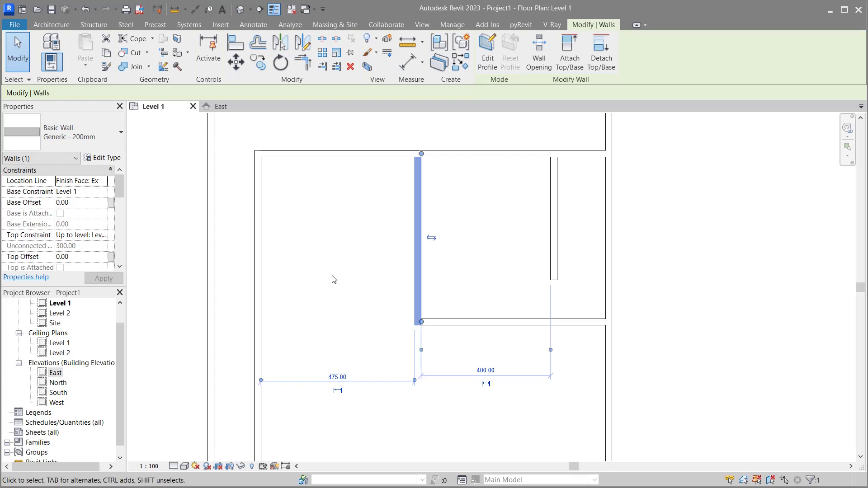
key(Escape)
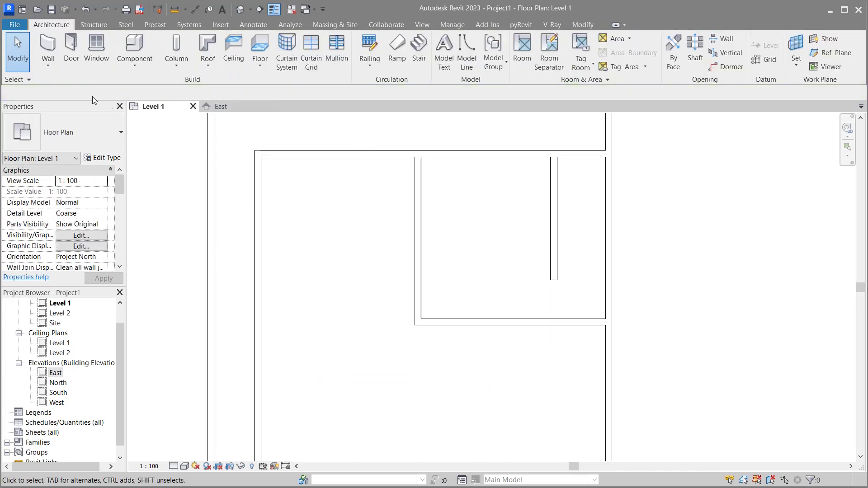
Step: Sketch a horizontal wall starting 220 from the corner to the vertical wall, then cancel wall placement
click(50, 48)
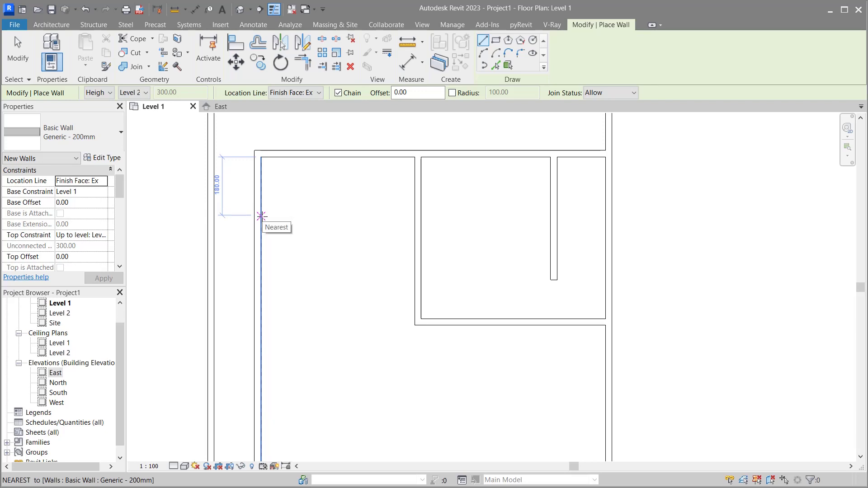
text(220)
key(Return)
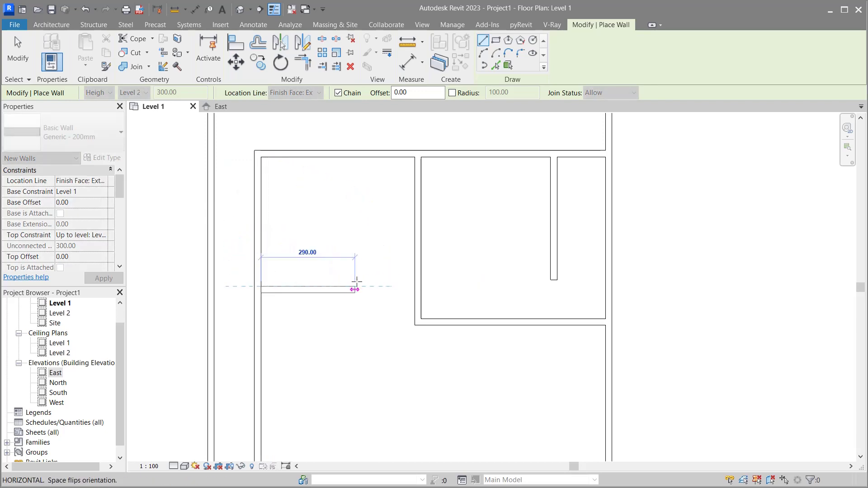
click(412, 290)
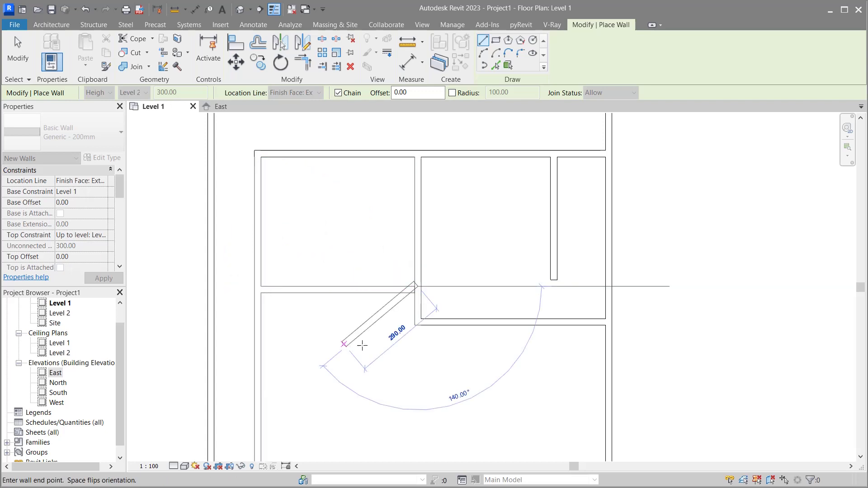
right_click(372, 353)
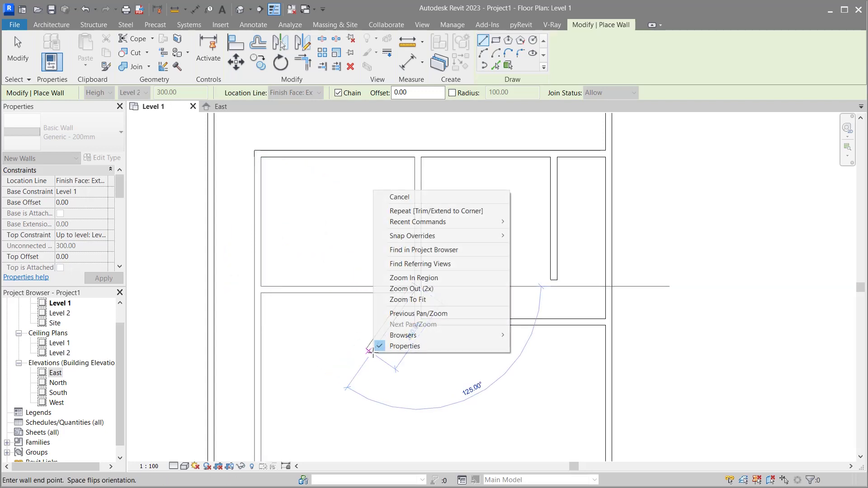
click(400, 197)
right_click(379, 348)
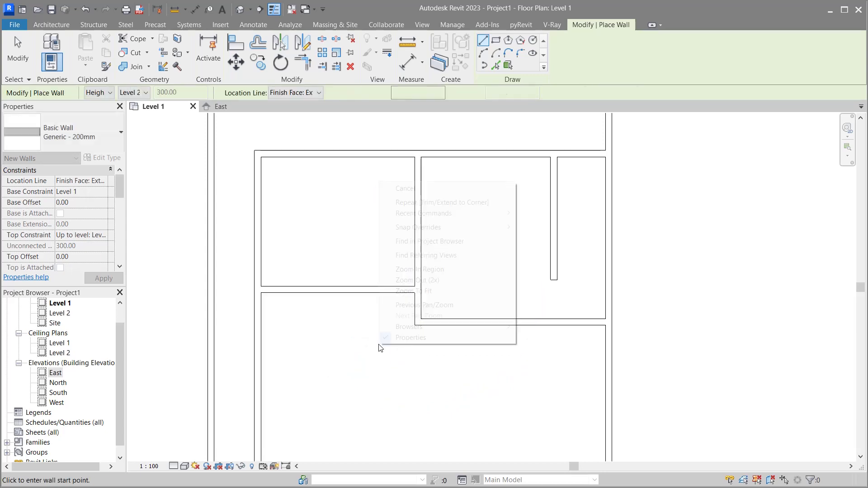
click(404, 190)
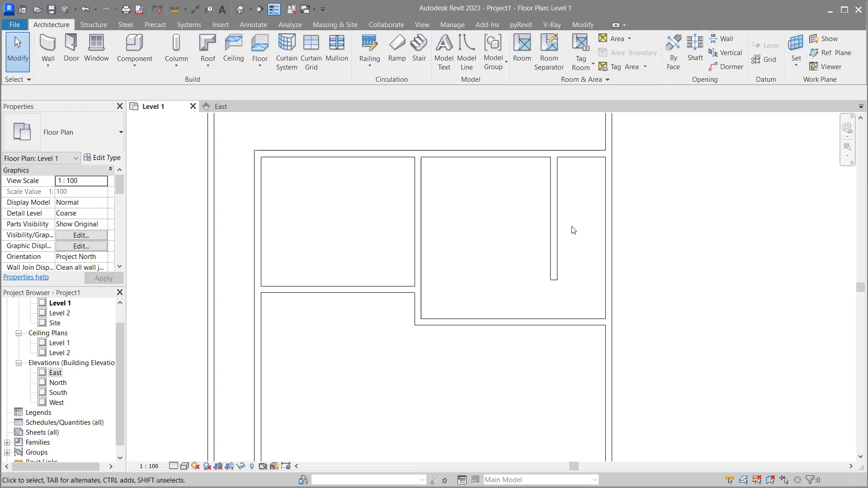
Step: Stretch the short vertical partition's bottom end down to the lower horizontal wall
click(561, 250)
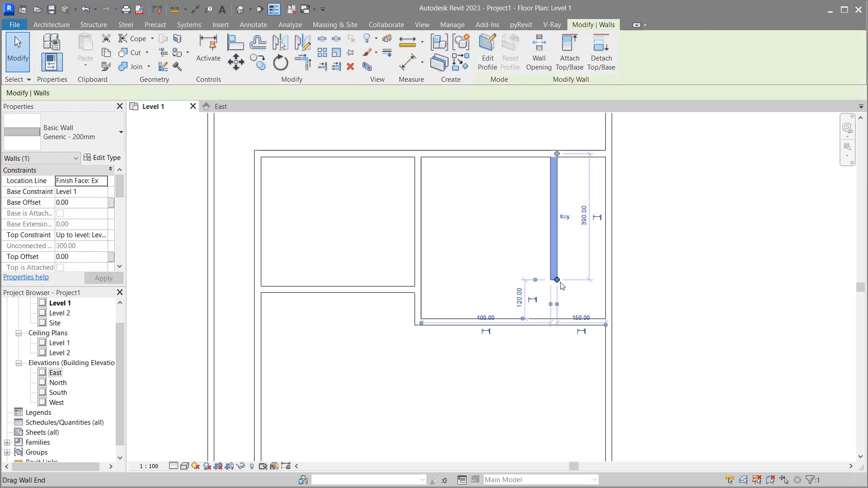
drag(559, 282, 558, 322)
key(Escape)
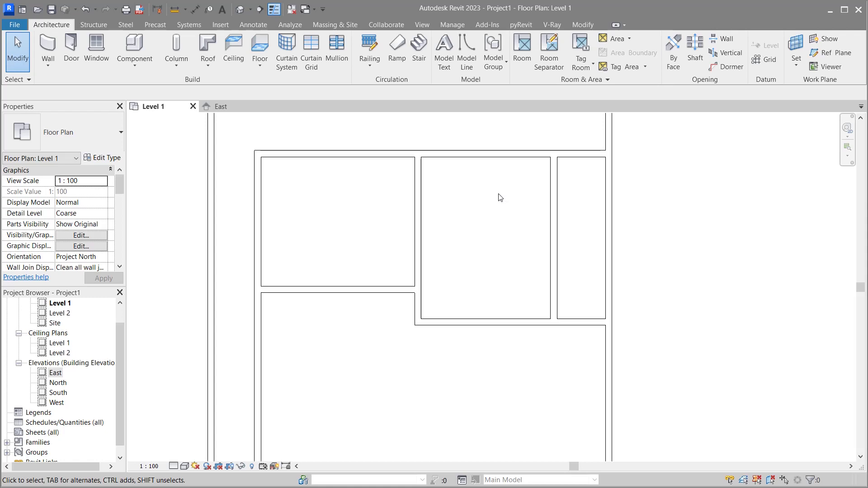
Step: Trim the top interior wall and the vertical partition to a corner, removing the overhang
click(503, 156)
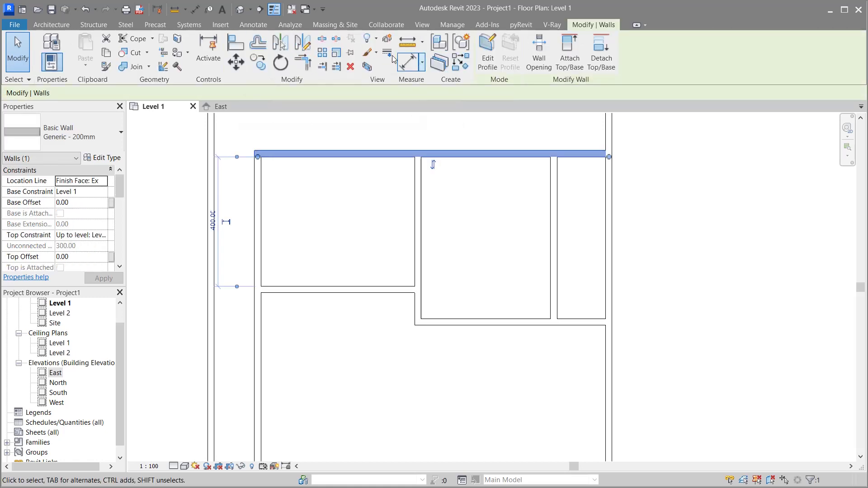
click(303, 62)
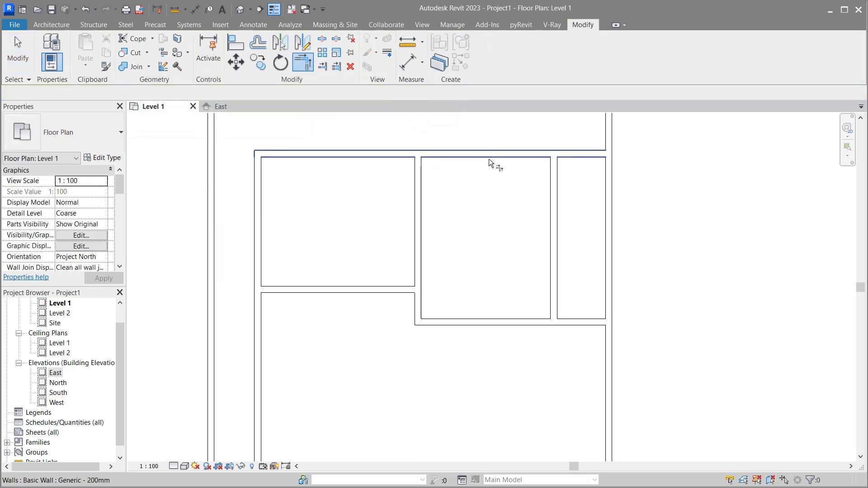
click(489, 160)
click(552, 213)
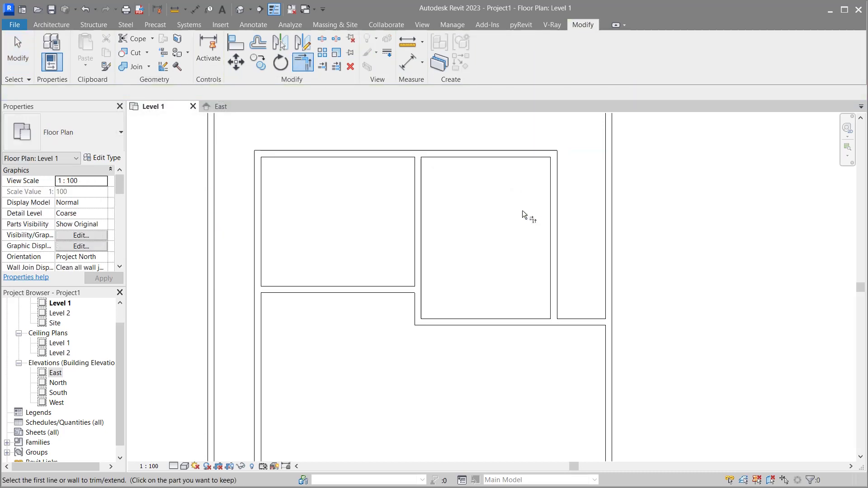
right_click(500, 190)
click(504, 194)
right_click(480, 189)
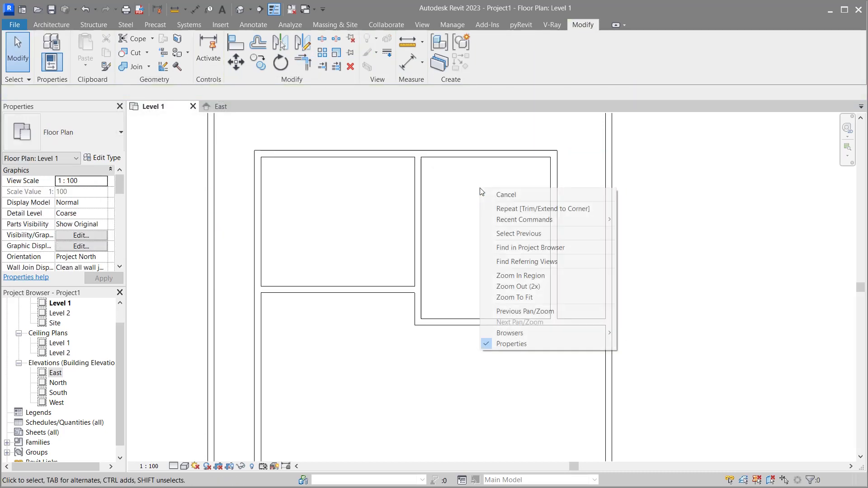
click(484, 195)
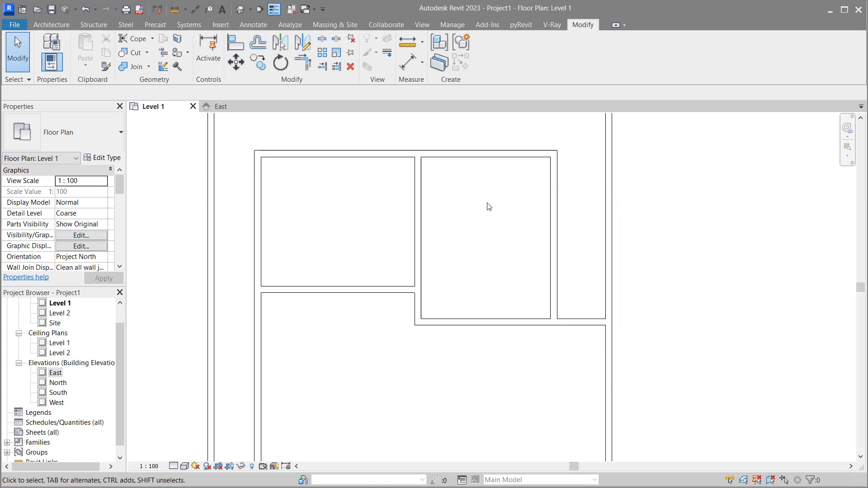
scroll(469, 172, down, 1)
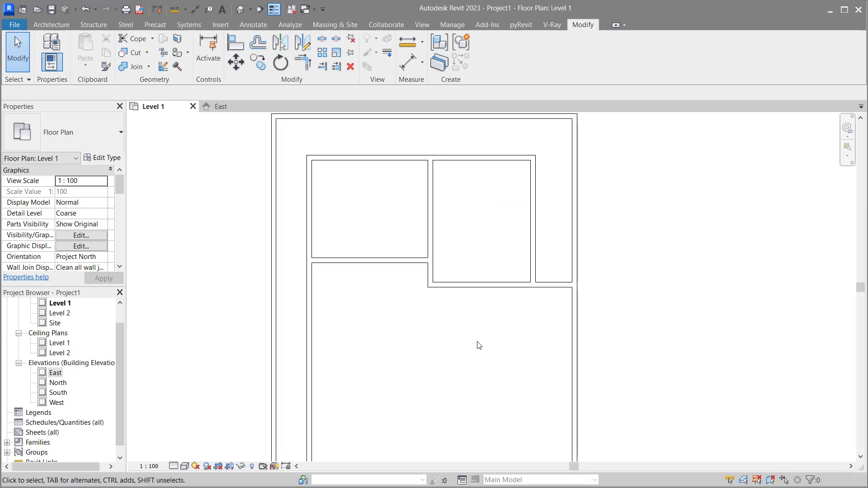
scroll(479, 346, up, 1)
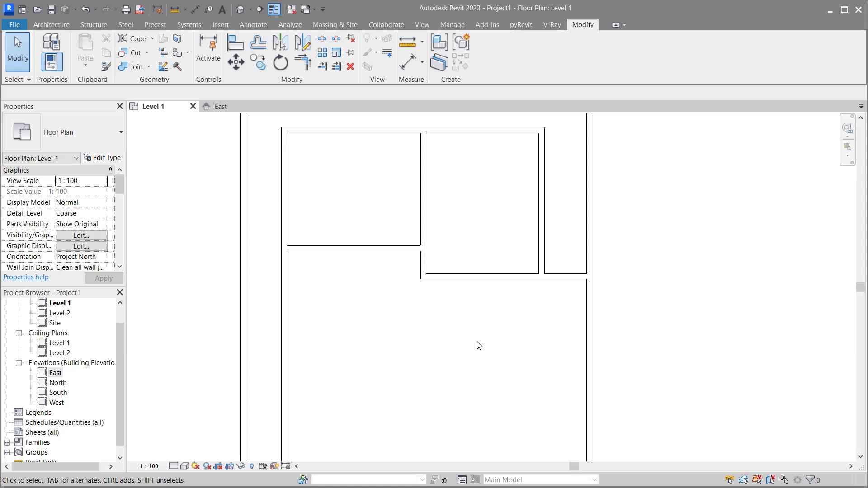
scroll(479, 346, down, 1)
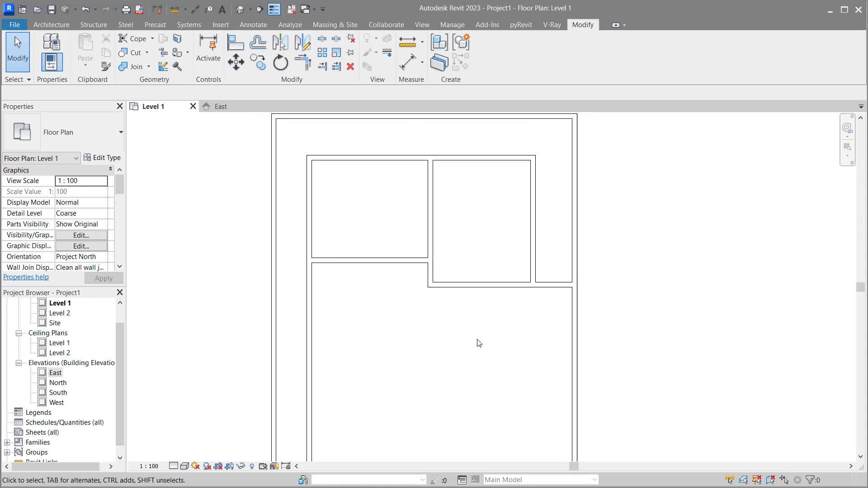
click(538, 205)
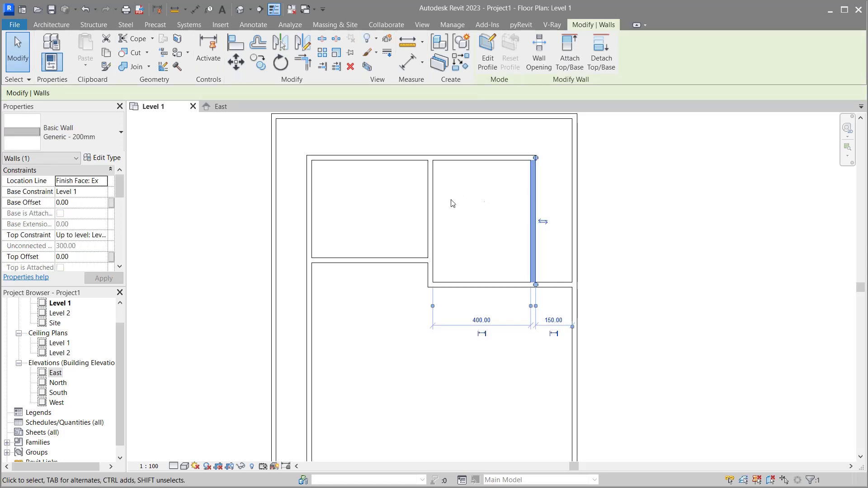
click(430, 204)
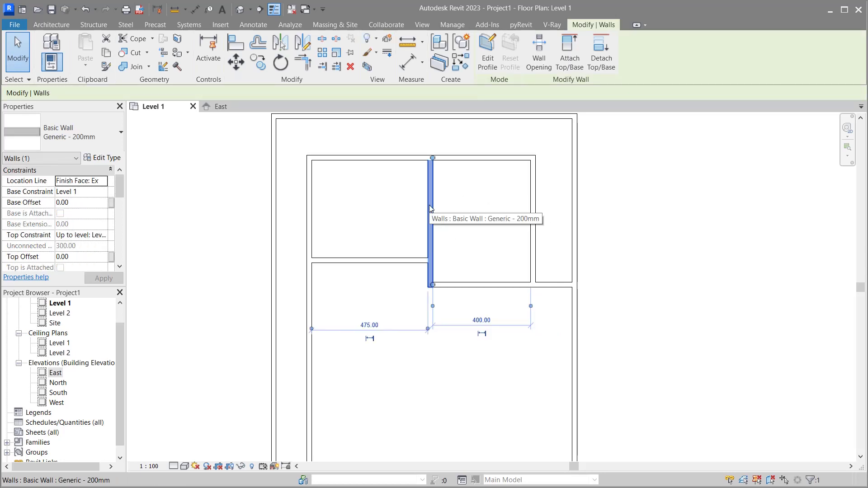
click(483, 204)
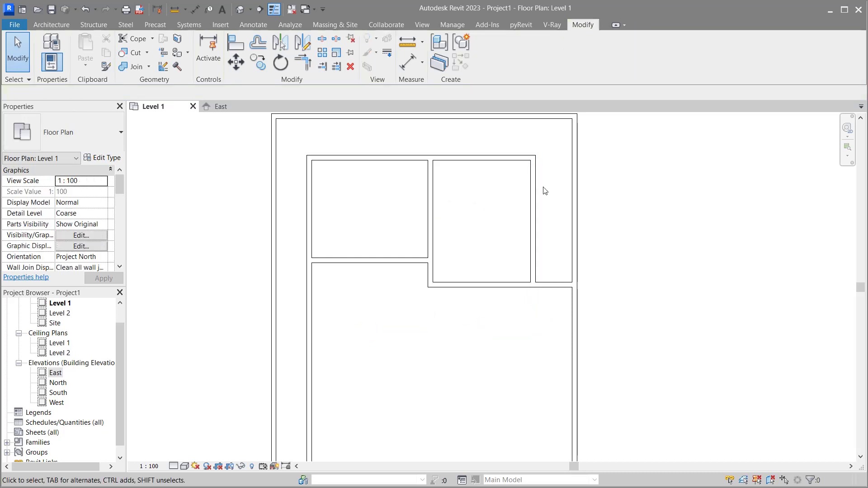
Step: Move the middle upper room's two vertical walls 25 to the right
drag(552, 181, 406, 226)
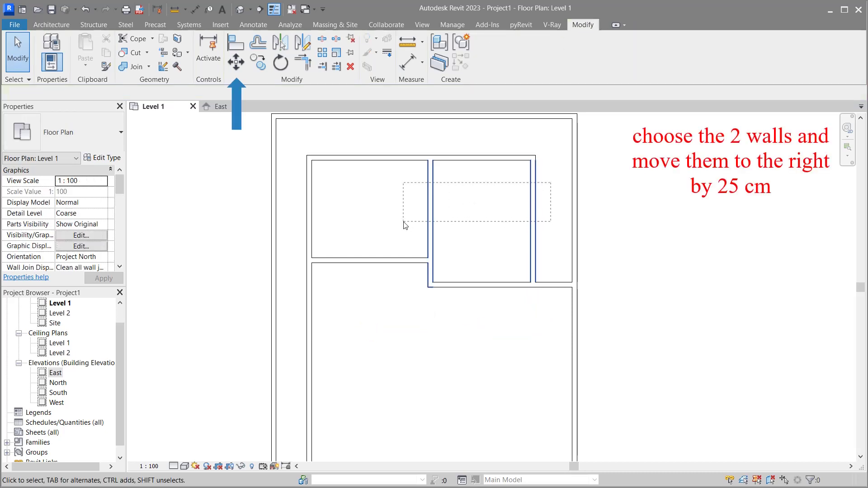
click(236, 62)
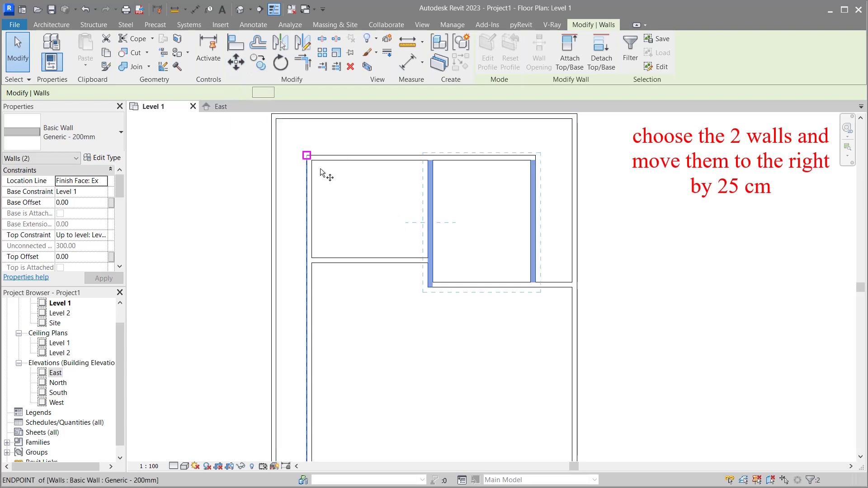
click(382, 213)
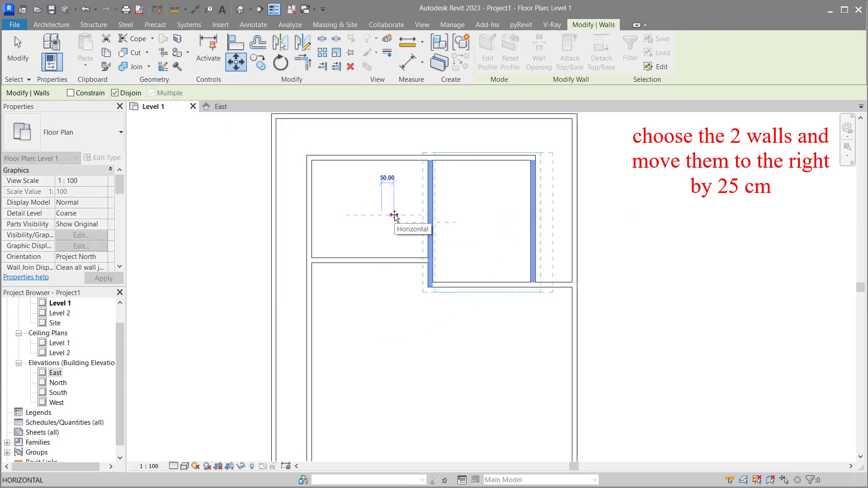
text(25)
key(Return)
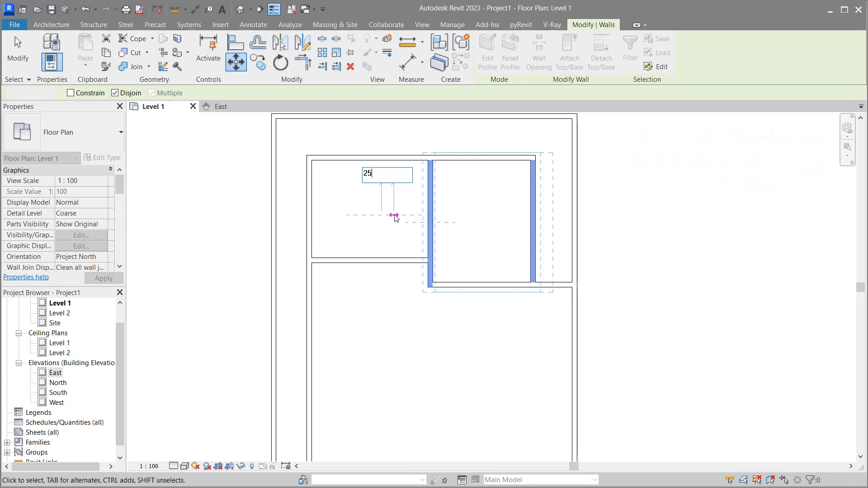
key(Escape)
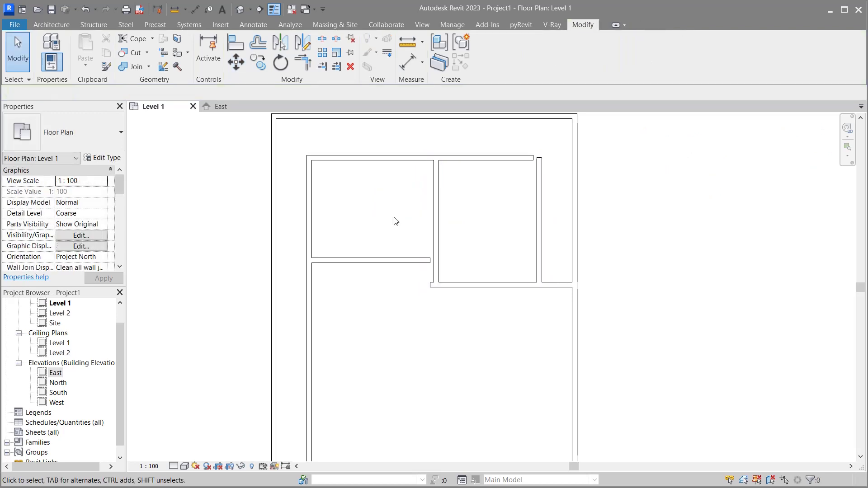
Step: Stretch the upper-left horizontal wall to the shifted wall and corner-join the top and right walls
click(405, 270)
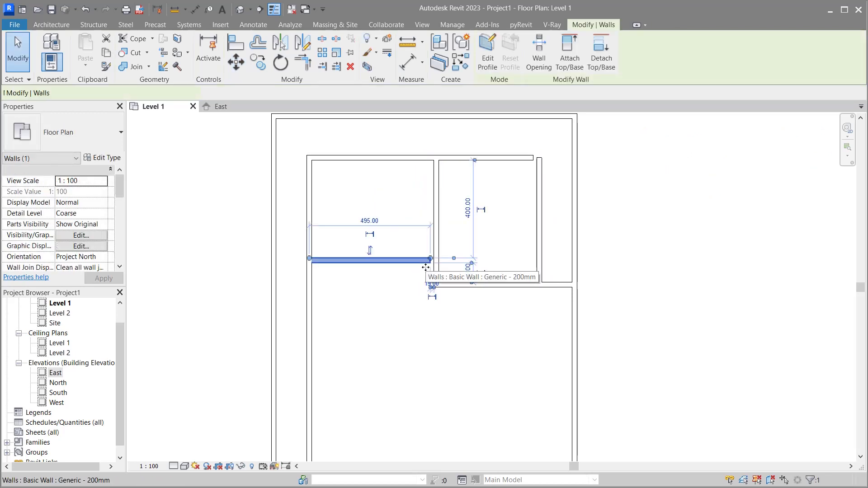
drag(431, 262, 434, 259)
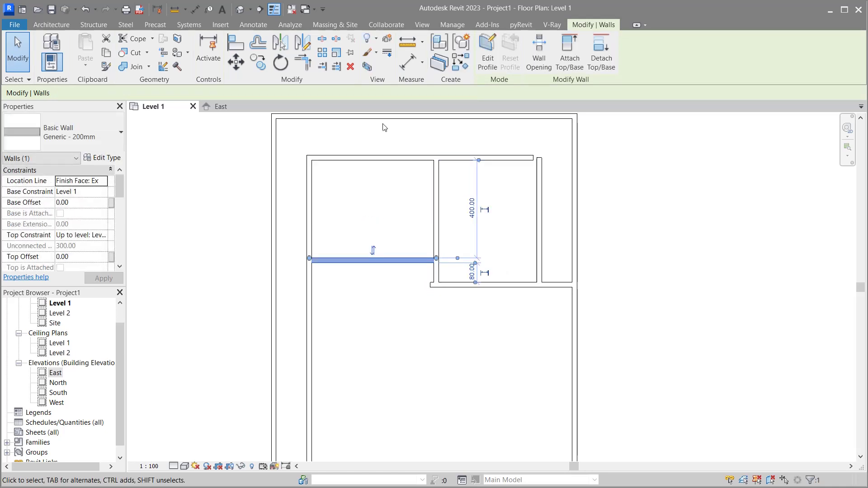
key(t)
key(r)
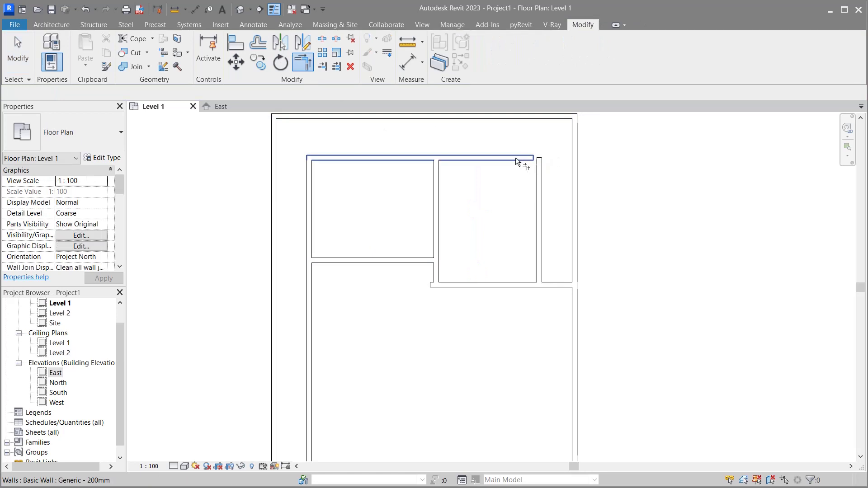
click(520, 158)
click(539, 186)
right_click(506, 198)
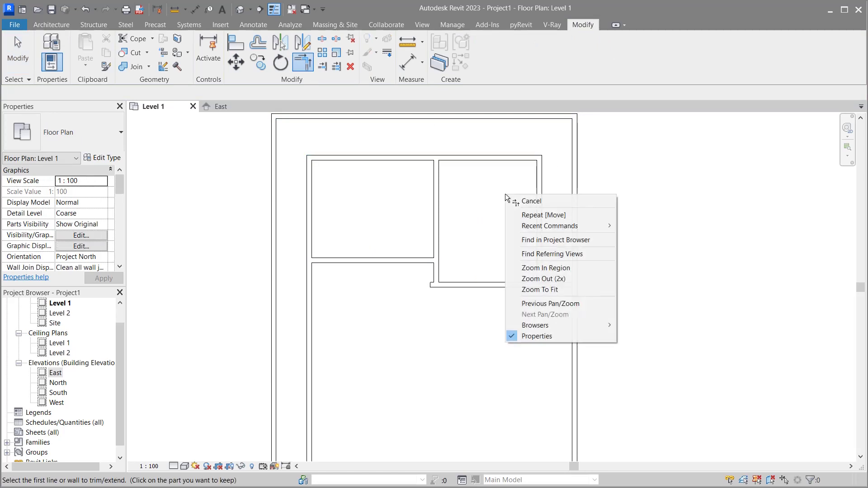
click(521, 199)
scroll(441, 331, up, 2)
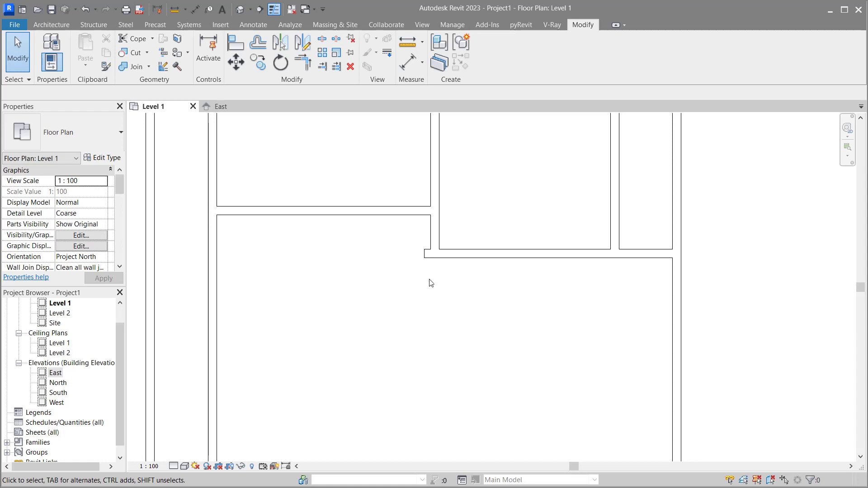
Step: Corner-join the vertical wall by the step with the horizontal wall, then verify the 400 offset
click(303, 62)
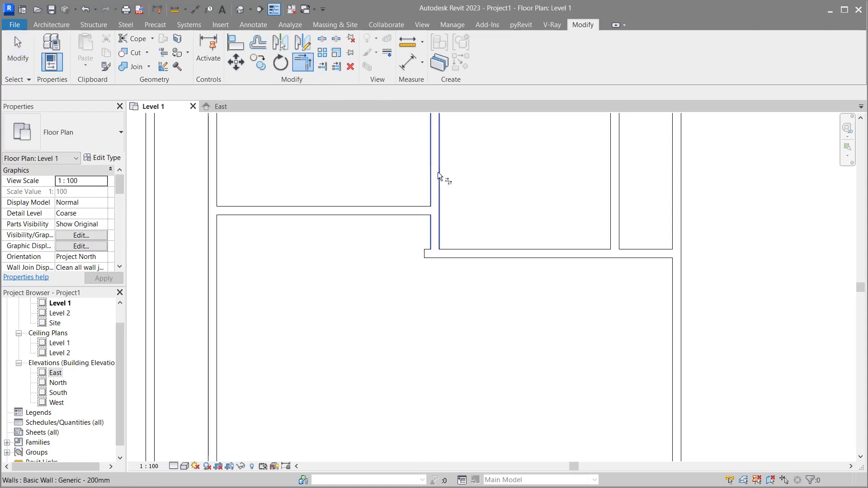
click(437, 231)
click(474, 252)
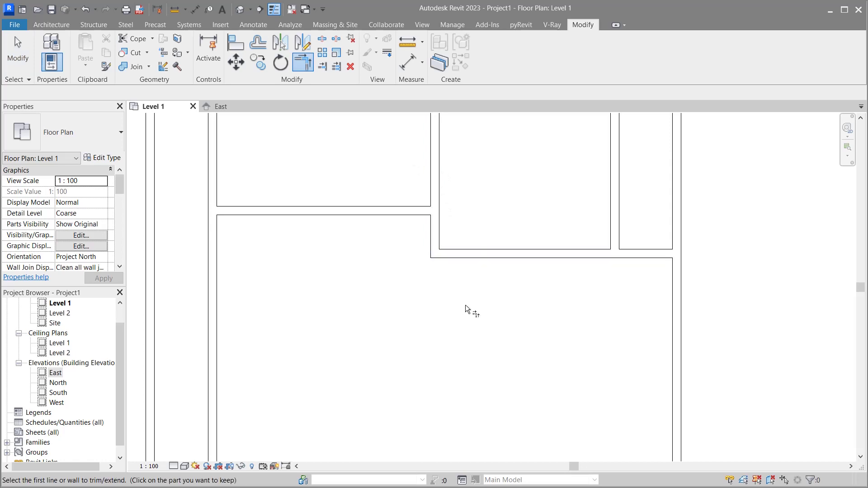
scroll(450, 310, down, 2)
right_click(366, 314)
click(384, 322)
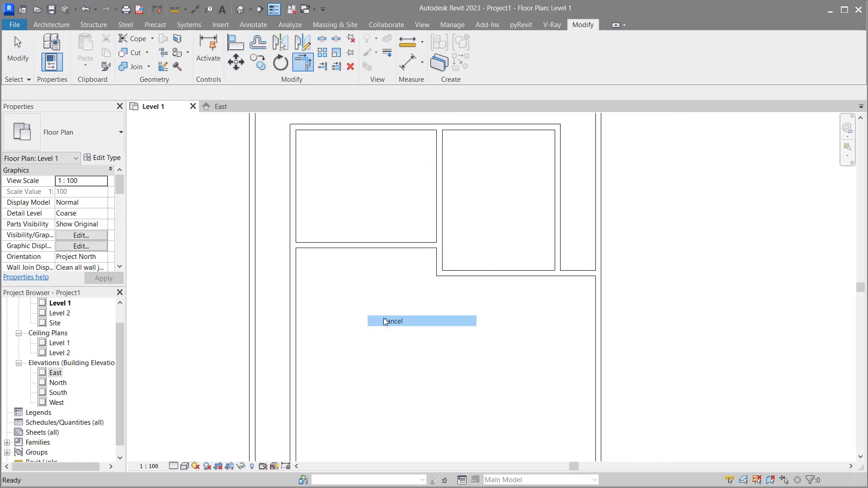
click(366, 245)
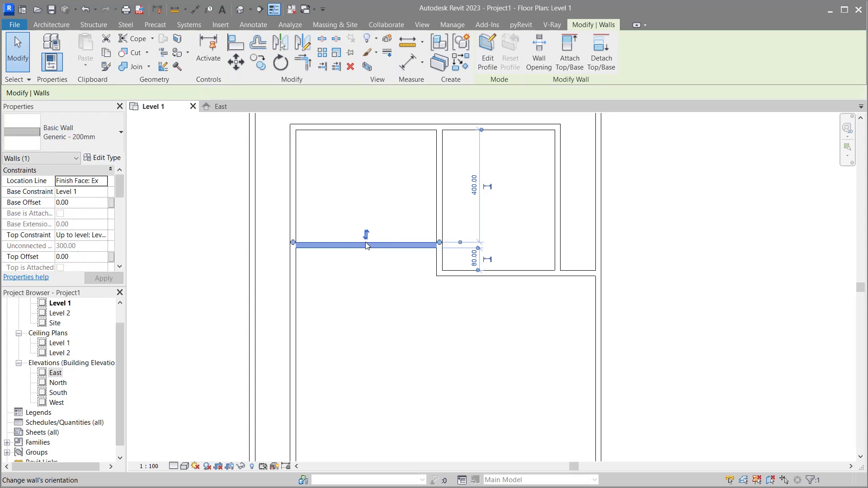
Step: Read temporary dimensions of the outer, middle and top walls, confirming the 80.00 and 400.00 spacings
click(297, 183)
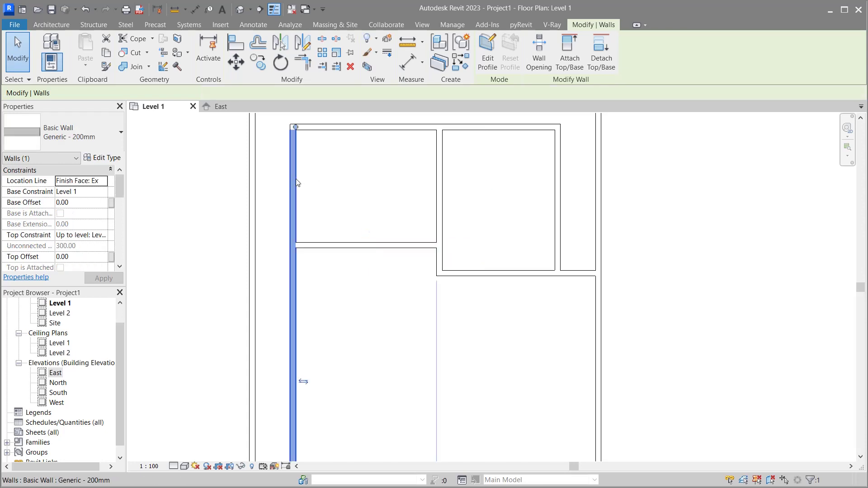
click(441, 178)
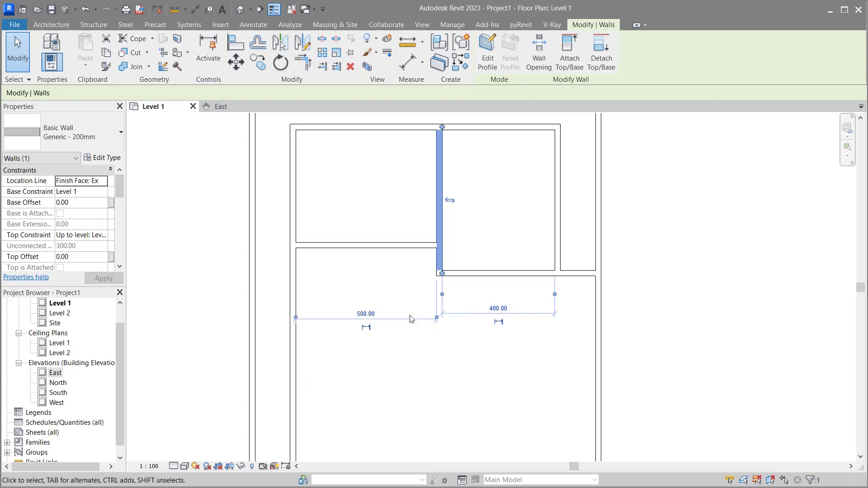
click(436, 379)
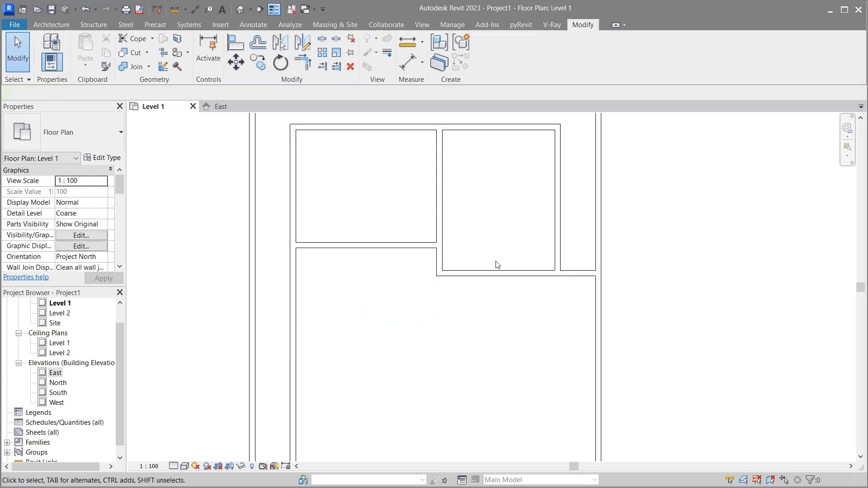
click(500, 272)
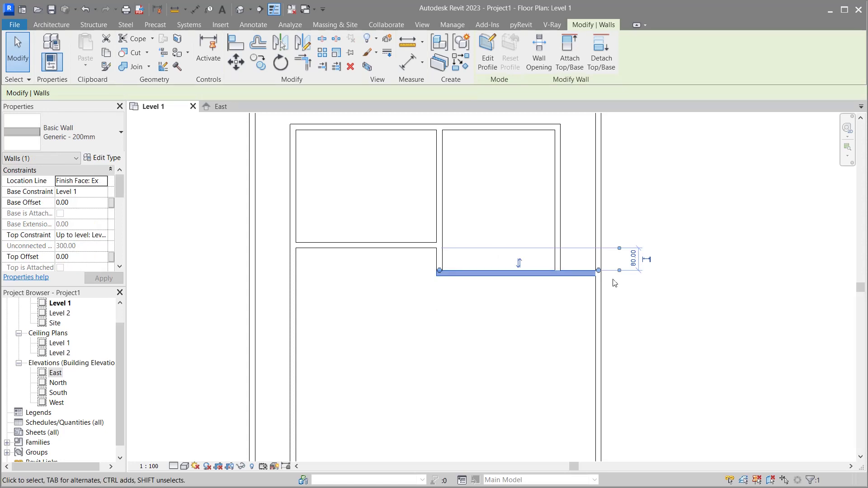
click(566, 303)
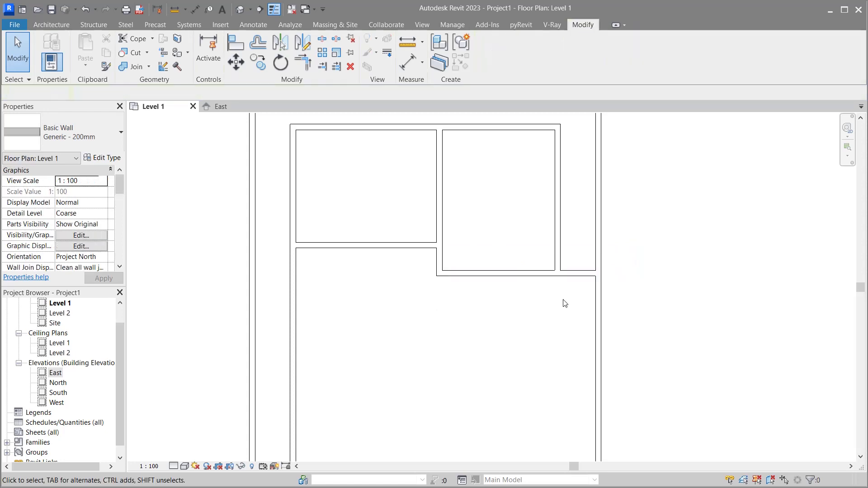
click(505, 135)
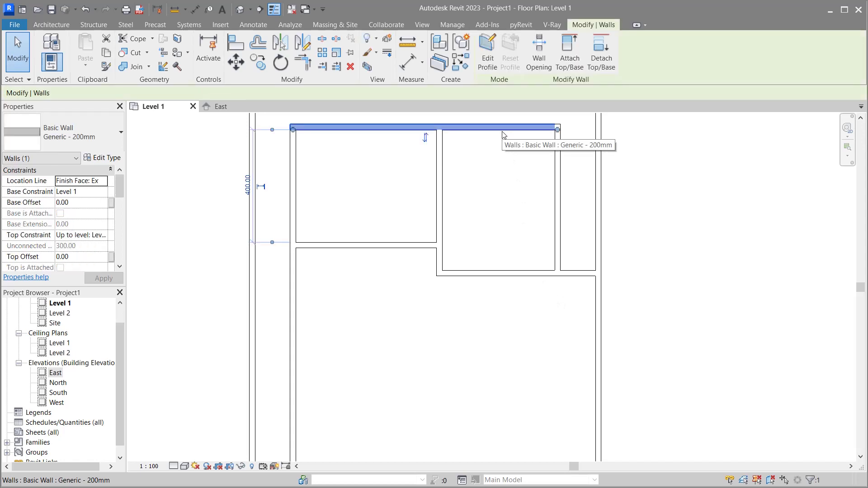
click(529, 185)
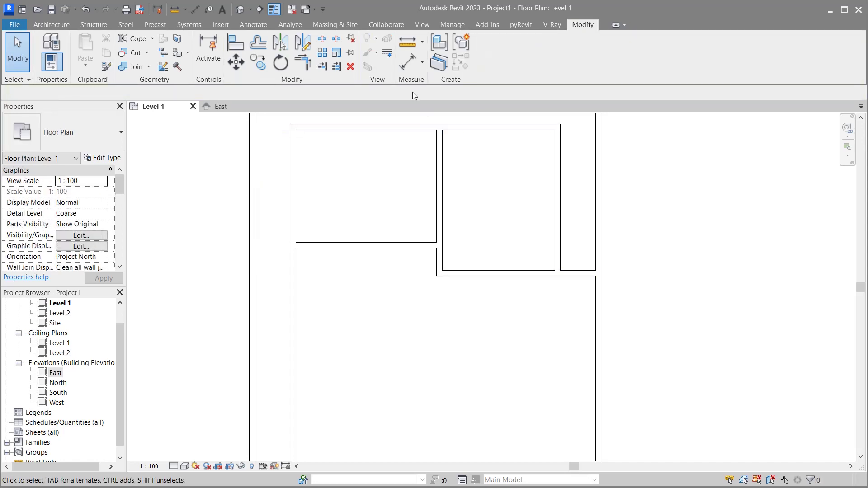
click(407, 43)
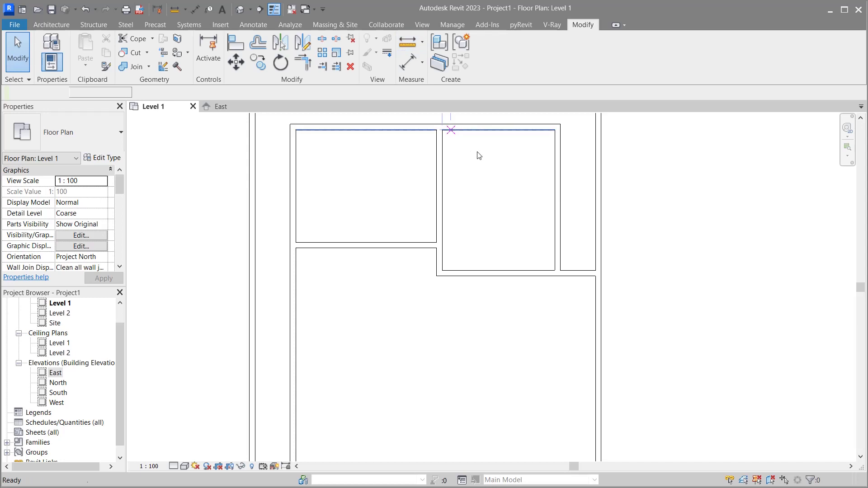
Step: Measure from the top wall to the bottom wall, confirming the 500.00 depth
click(497, 130)
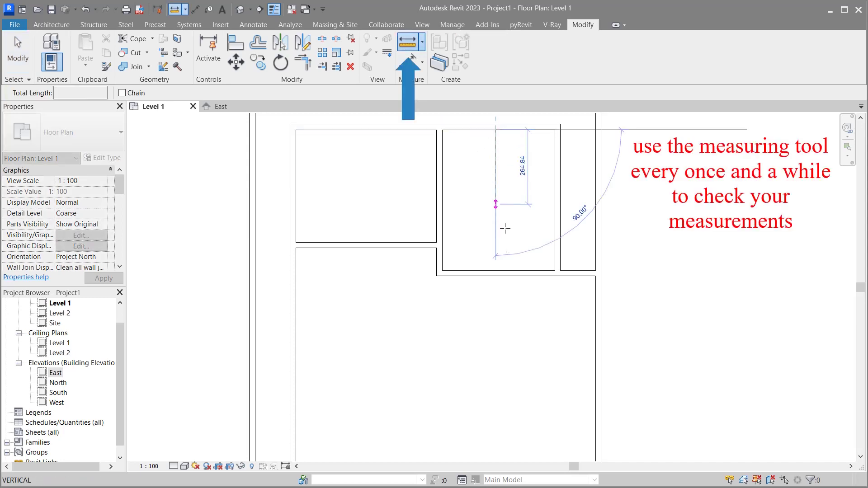
click(497, 270)
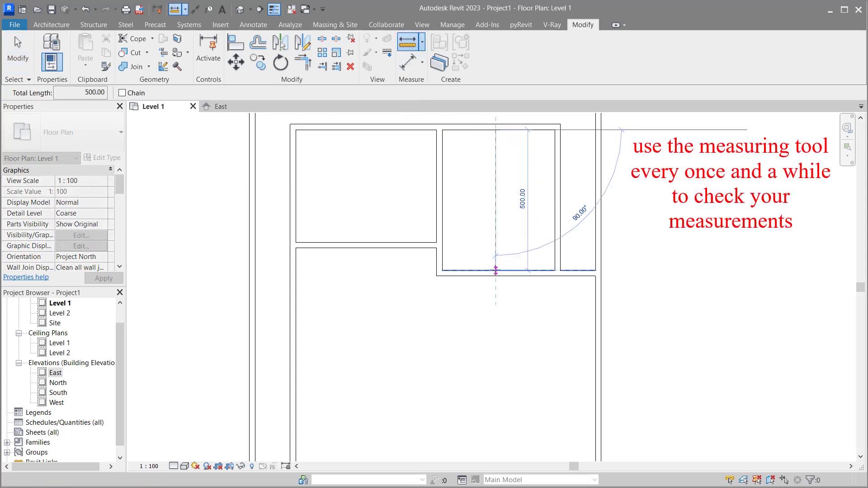
right_click(471, 233)
key(Escape)
right_click(471, 219)
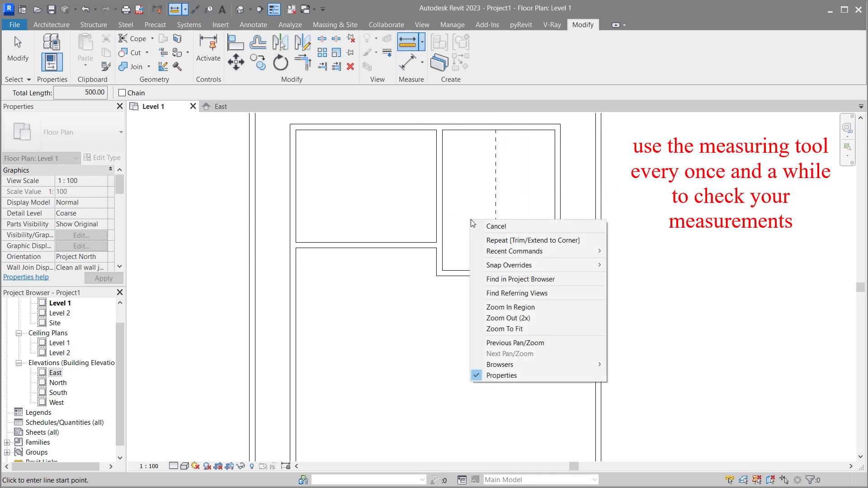
click(480, 228)
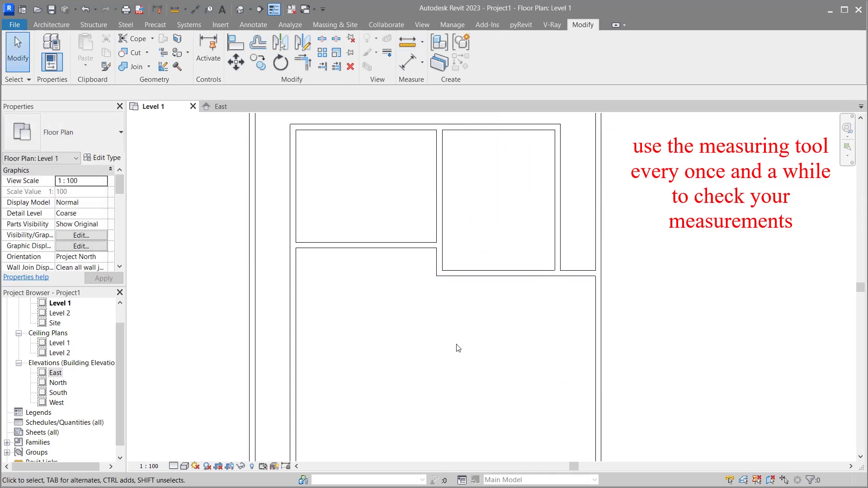
Step: Zoom the view in toward the lower rooms of the plan
scroll(388, 149, down, 1)
scroll(407, 261, up, 1)
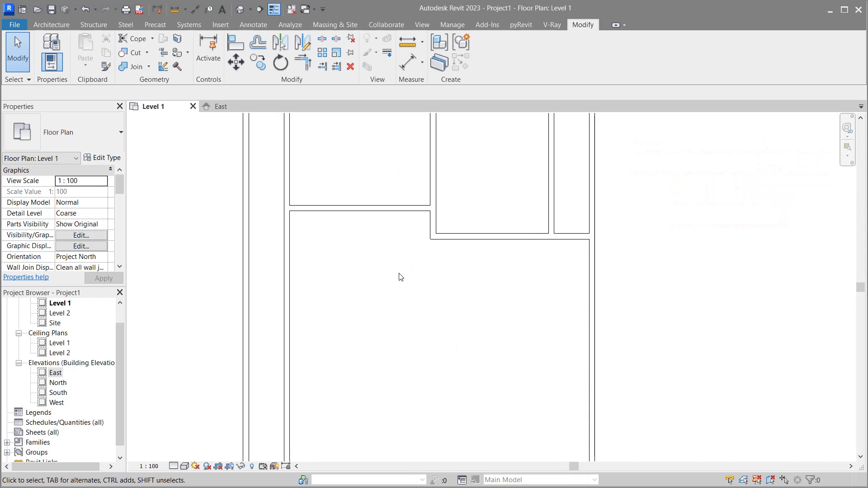
scroll(399, 277, up, 1)
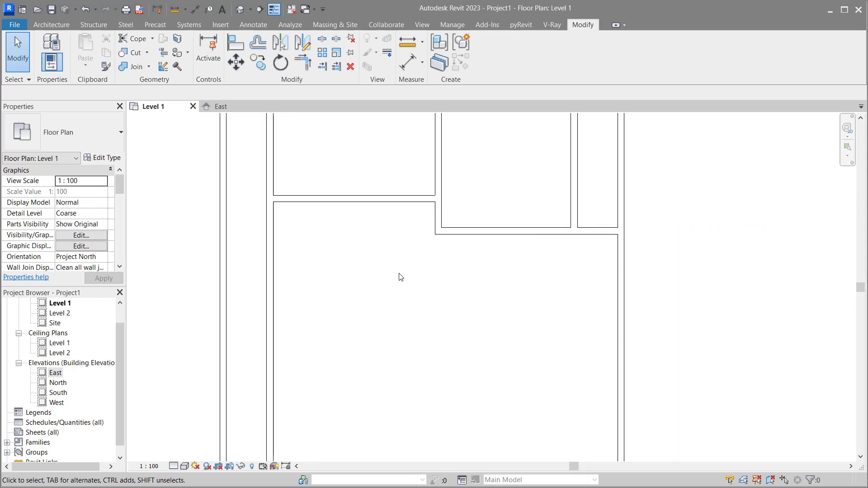
scroll(399, 277, up, 1)
scroll(399, 276, up, 1)
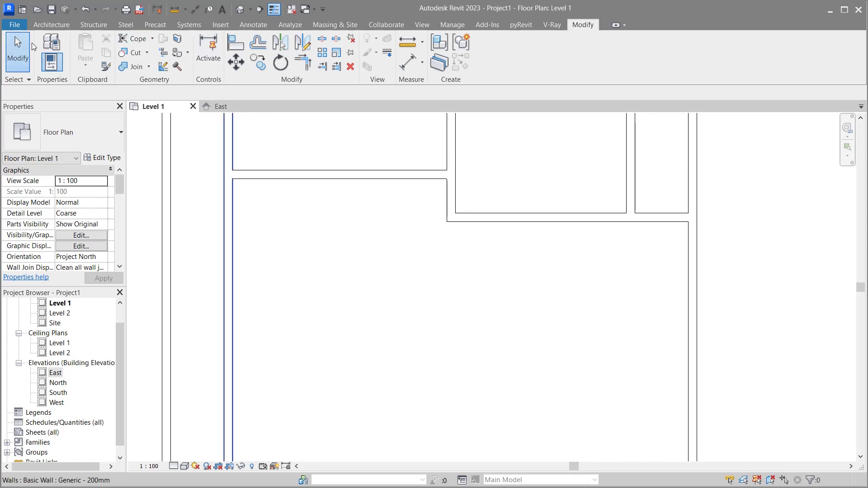
Step: Draw chained walls 300 down, about 250 across, and back up to the top wall
click(47, 26)
click(48, 46)
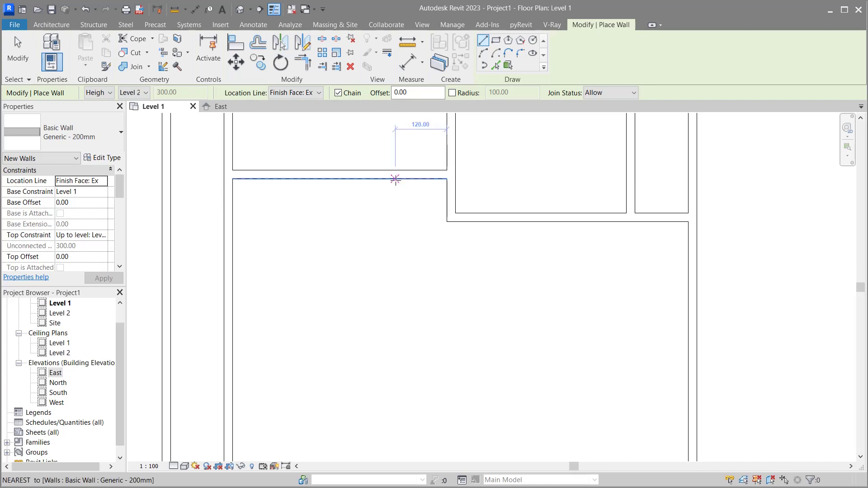
click(396, 180)
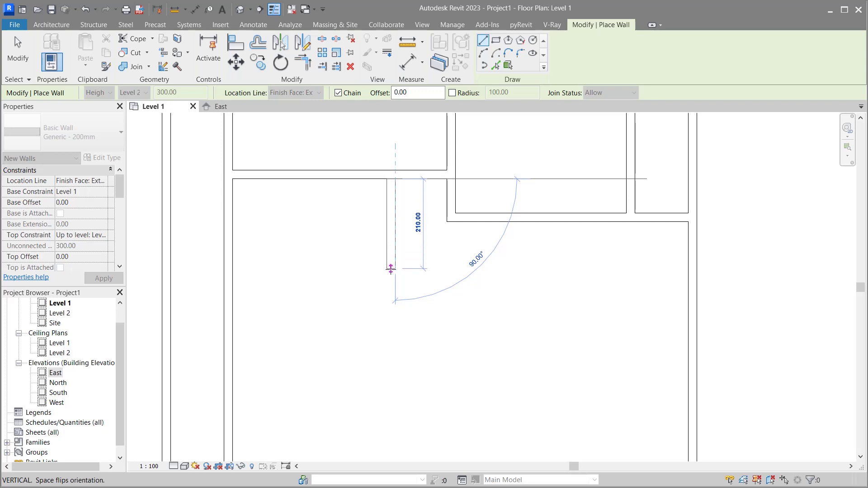
text(300)
key(Return)
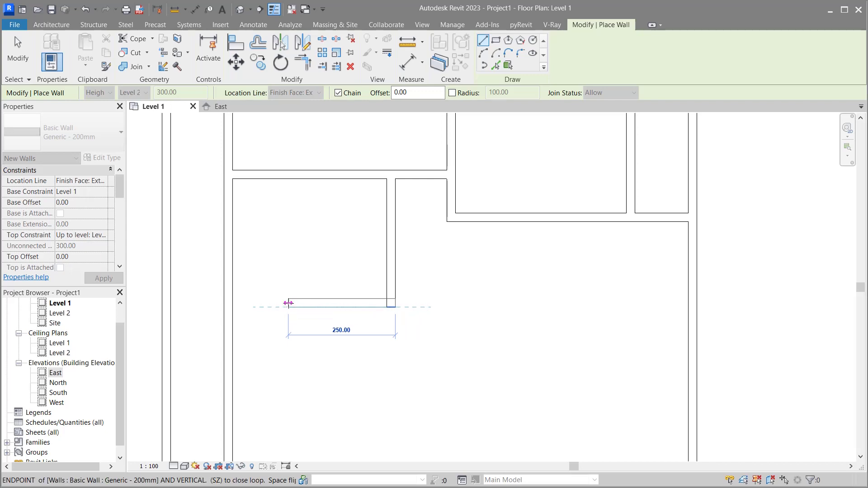
click(288, 303)
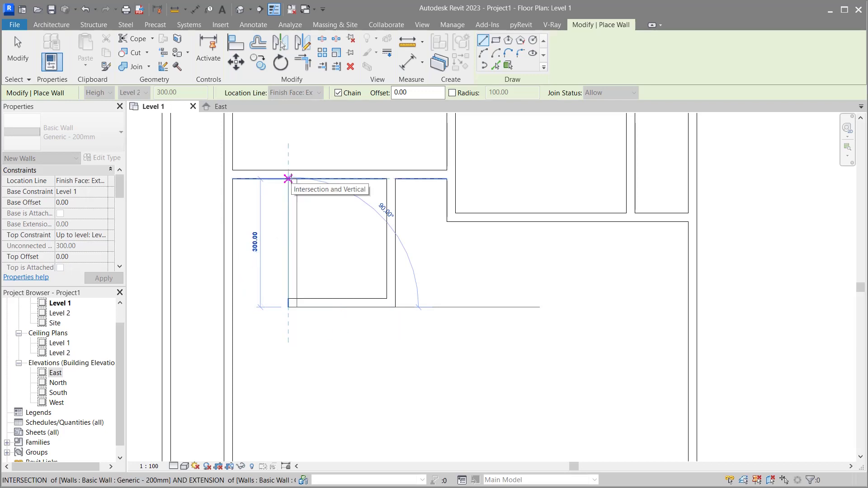
click(289, 179)
right_click(265, 208)
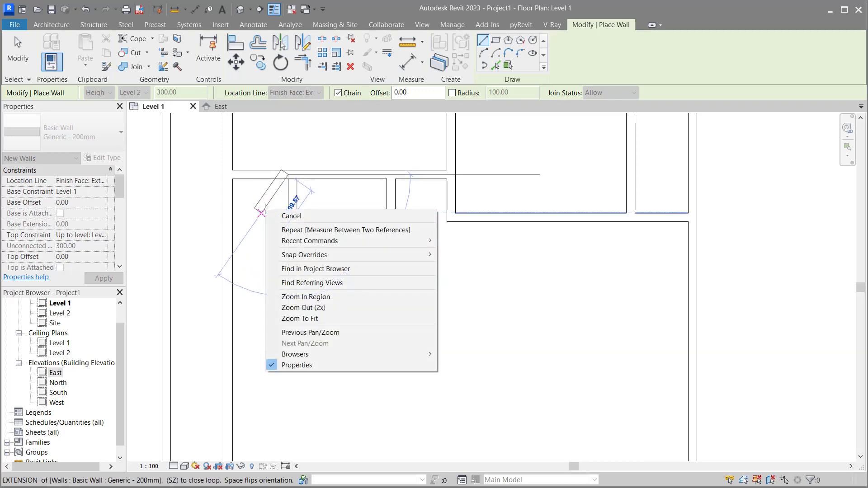
click(281, 213)
right_click(265, 216)
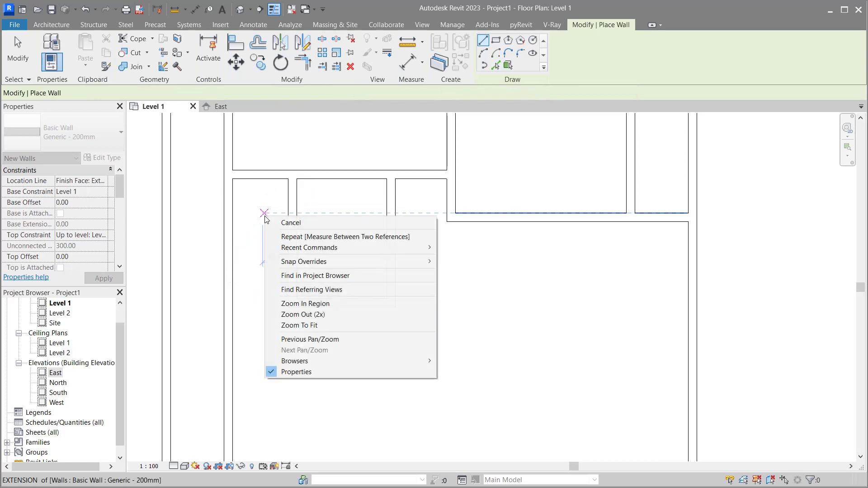
click(276, 223)
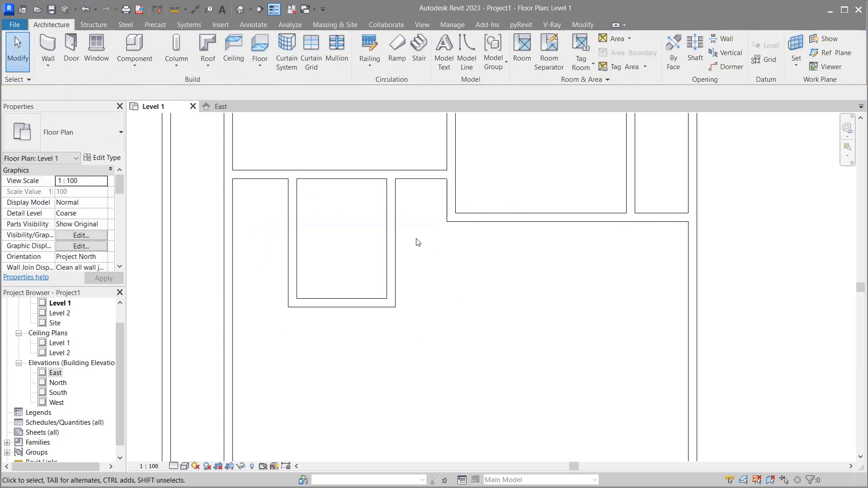
Step: Change the new room's width from 210 to 200 by moving its left wall
click(388, 239)
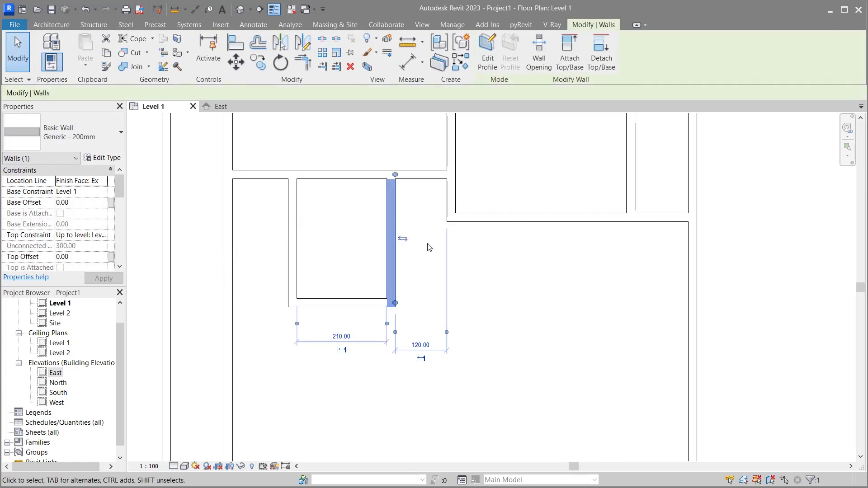
click(328, 229)
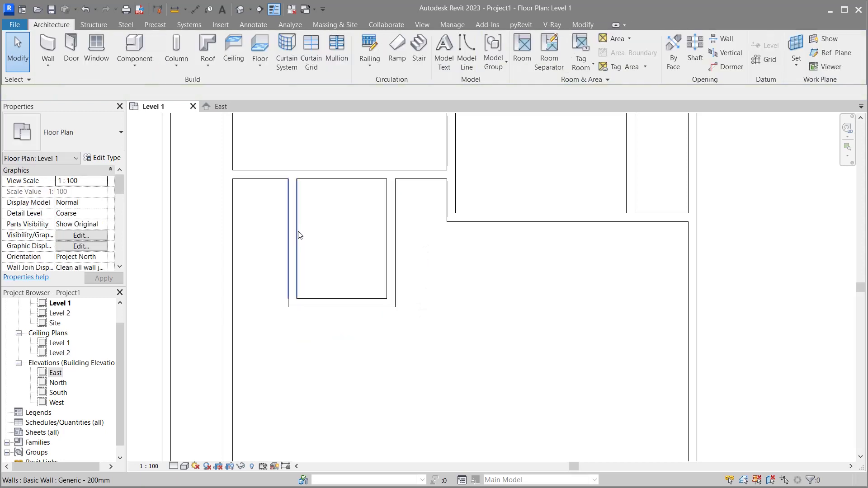
click(318, 239)
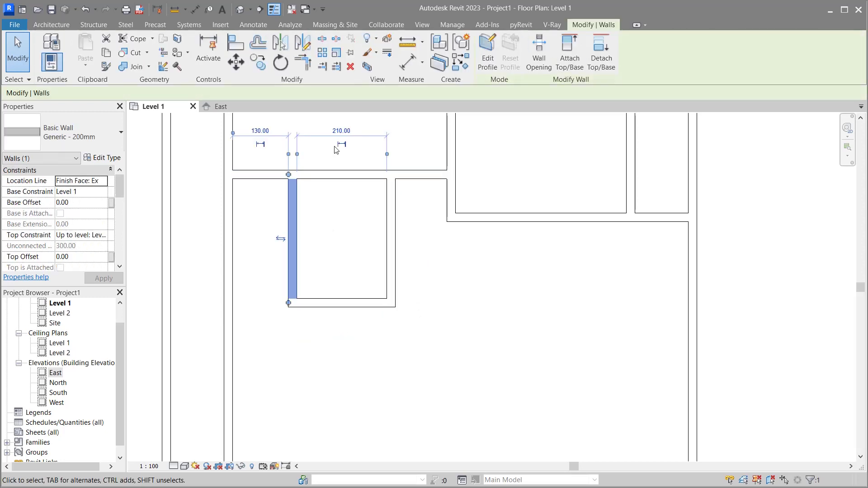
click(341, 130)
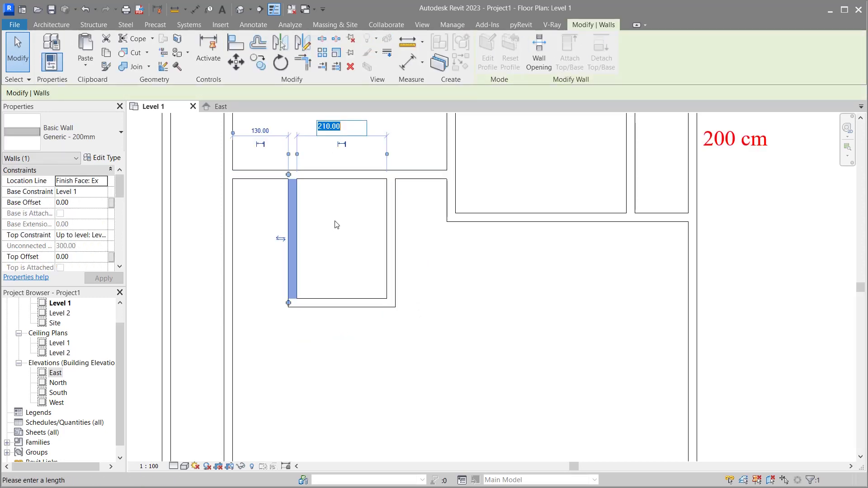
text(200)
key(Return)
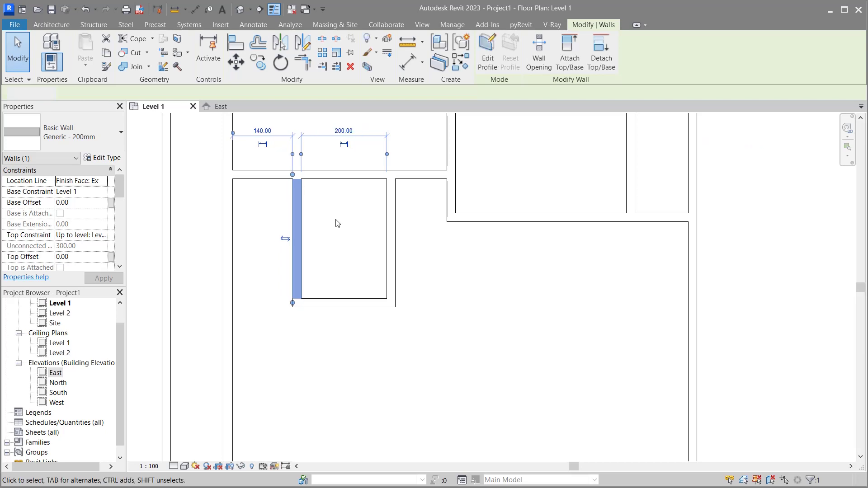
click(335, 223)
Step: Change the new room's depth from 280 to 300 and select the adjacent left wall
click(341, 302)
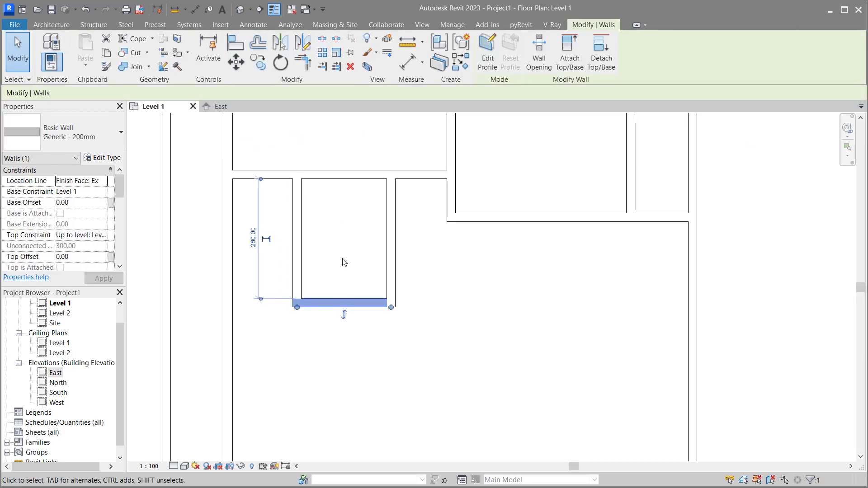
click(254, 238)
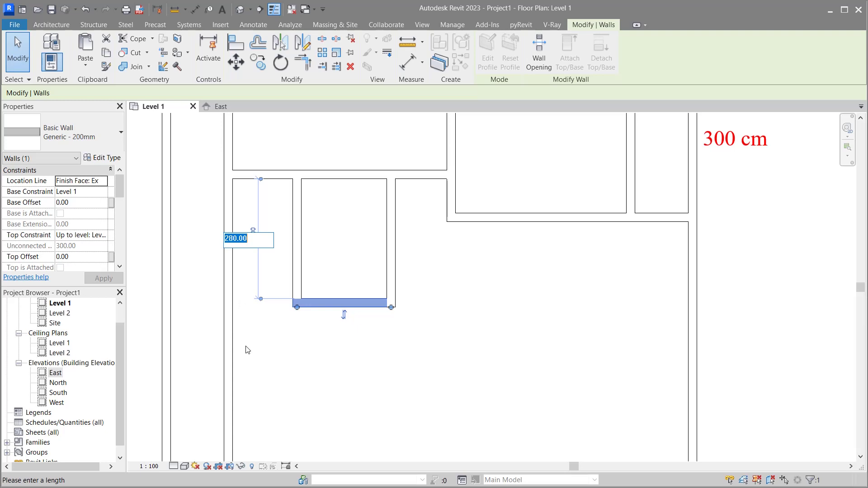
text(300)
key(Return)
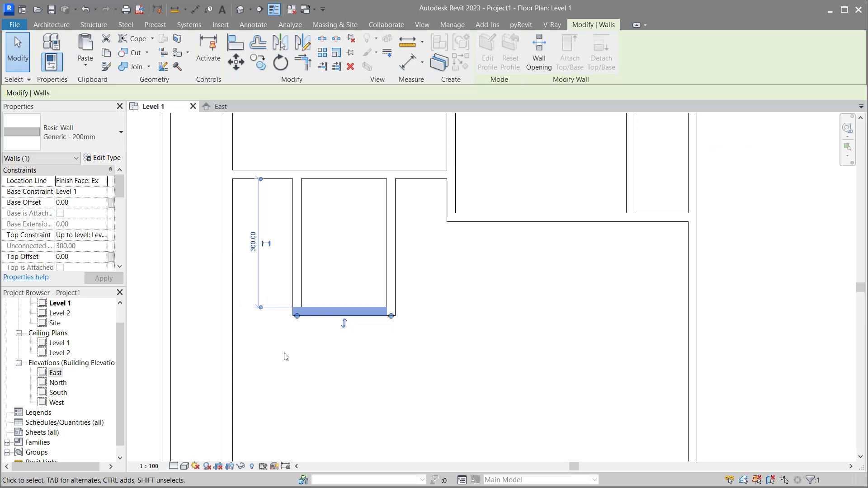
click(285, 357)
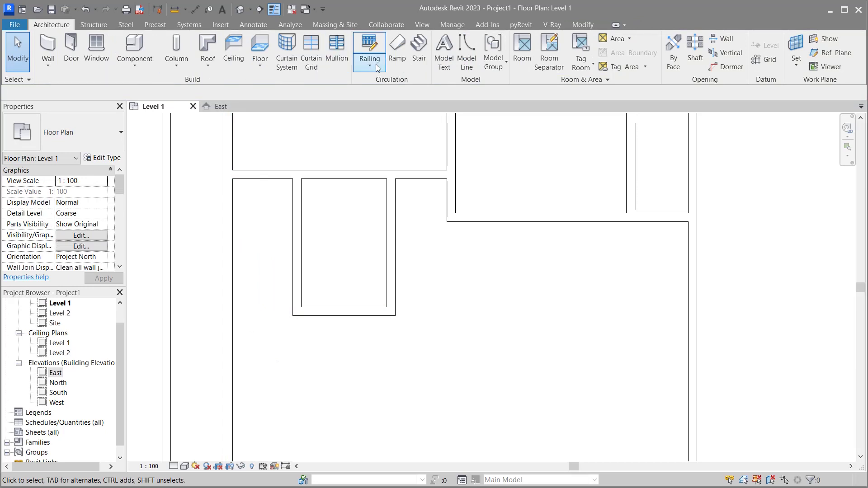
click(324, 205)
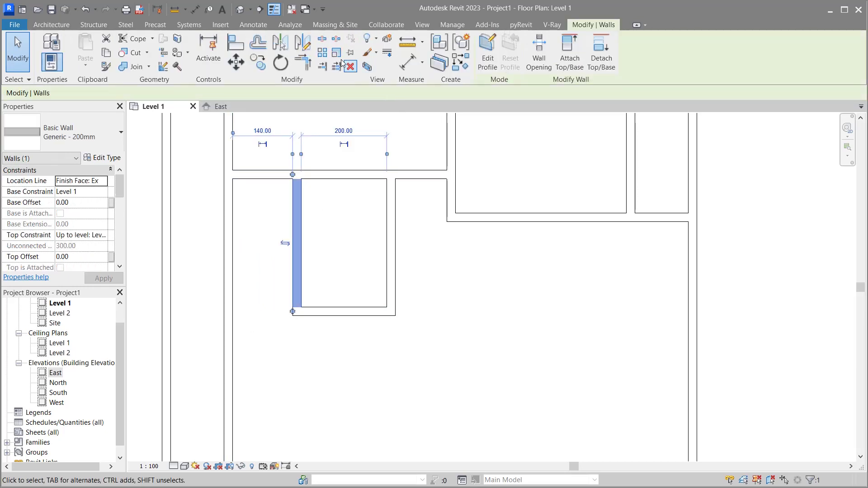
click(302, 62)
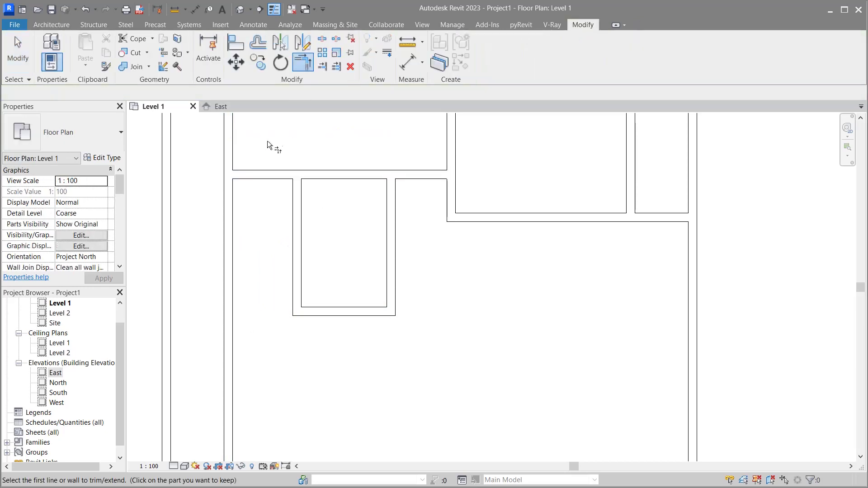
Step: Join the horizontal wall and the upper-left vertical wall into a clean corner
click(260, 175)
click(230, 144)
right_click(254, 226)
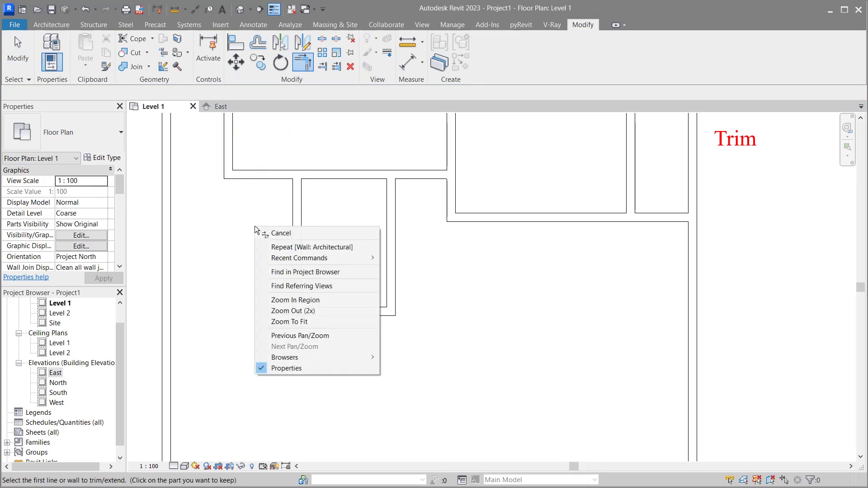
click(265, 233)
scroll(256, 245, down, 2)
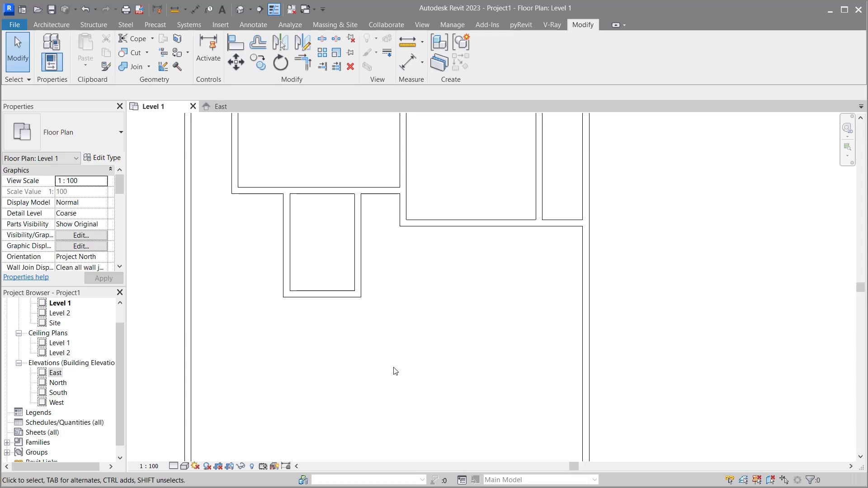
scroll(395, 372, down, 1)
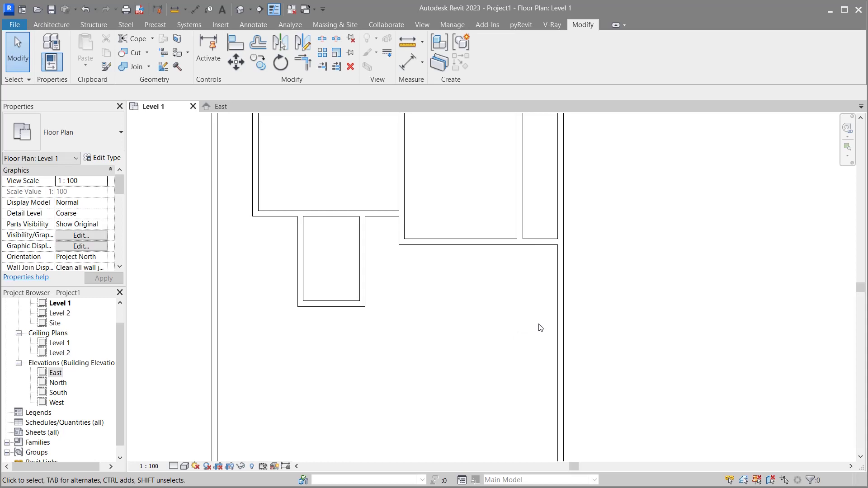
Step: Extend the right interior vertical wall downward, then Create Similar from the horizontal wall
click(521, 213)
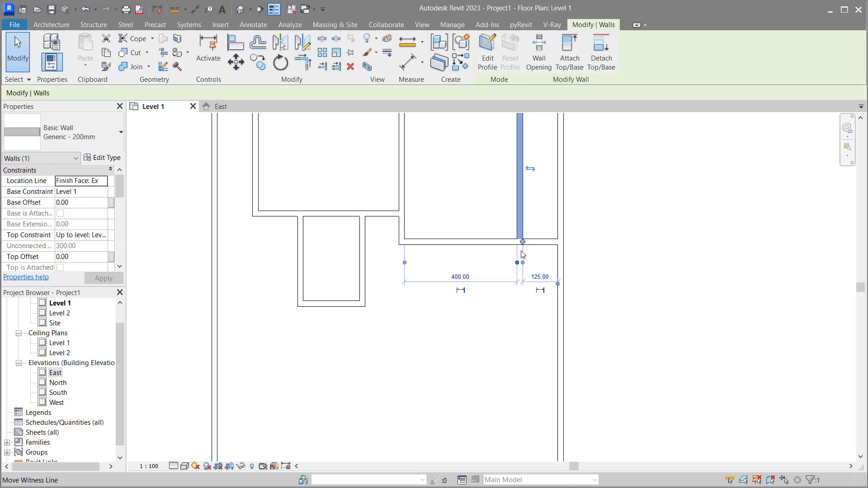
drag(525, 247, 523, 329)
click(468, 289)
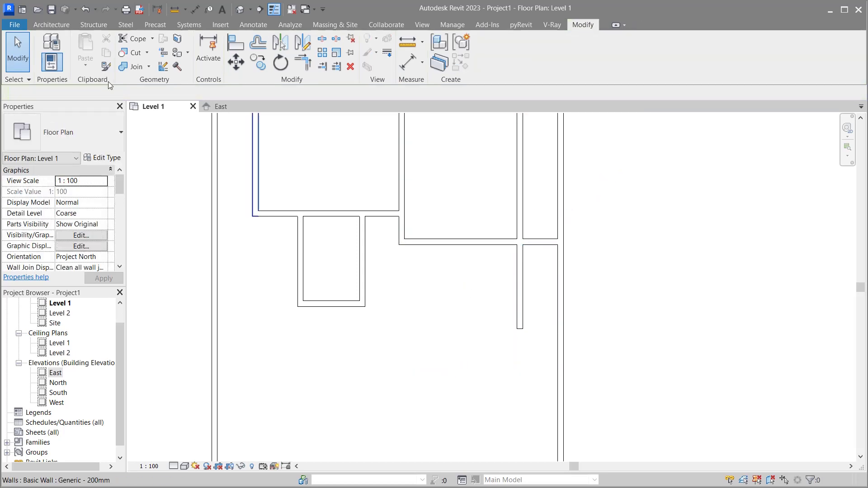
click(470, 247)
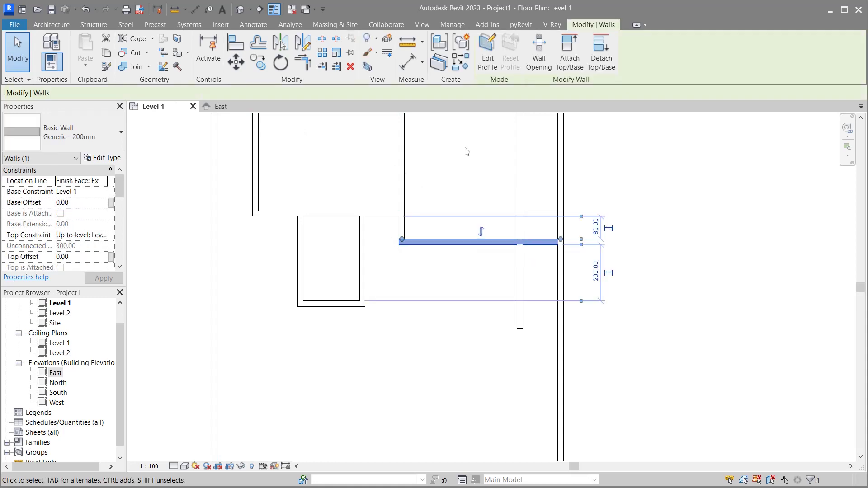
click(460, 71)
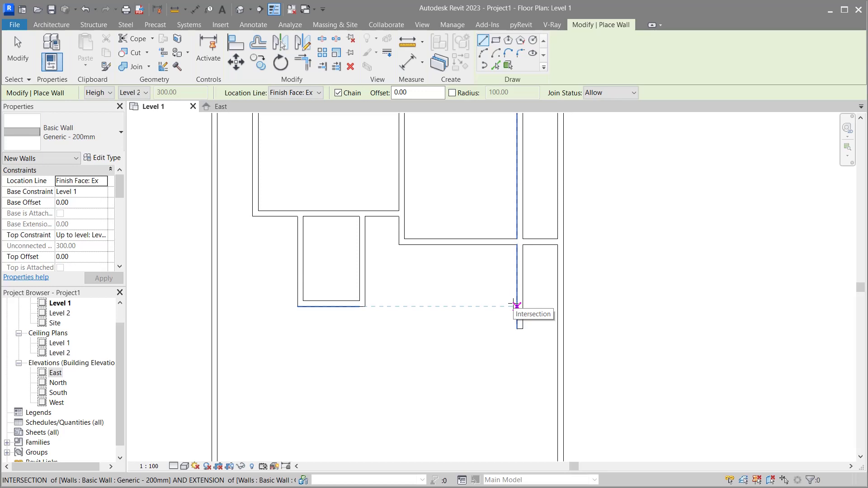
Step: Draw a 250-long horizontal wall leftward from the right interior vertical wall
click(517, 306)
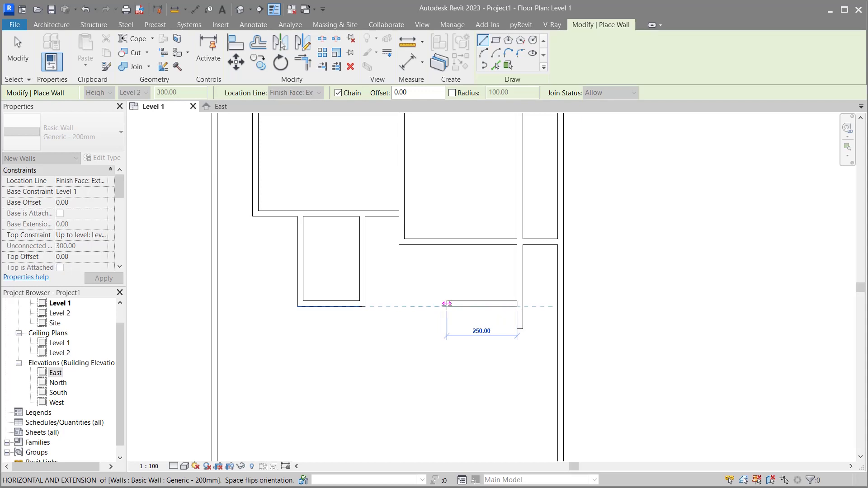
click(446, 304)
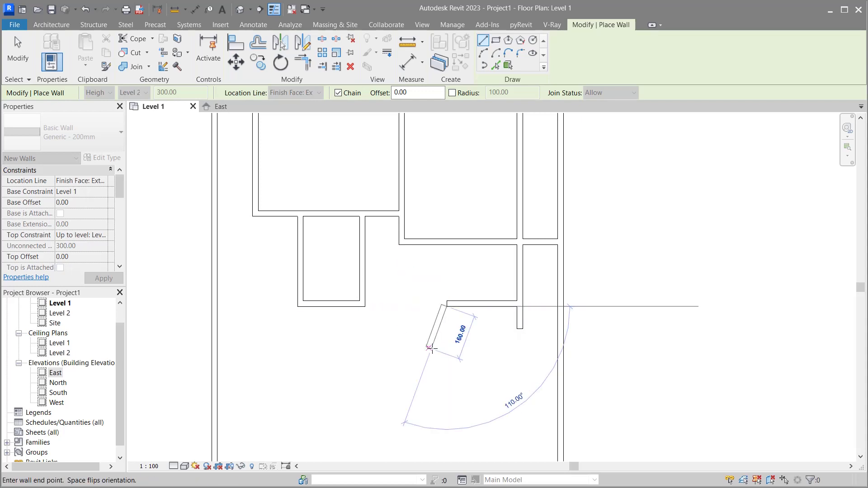
right_click(432, 349)
click(476, 191)
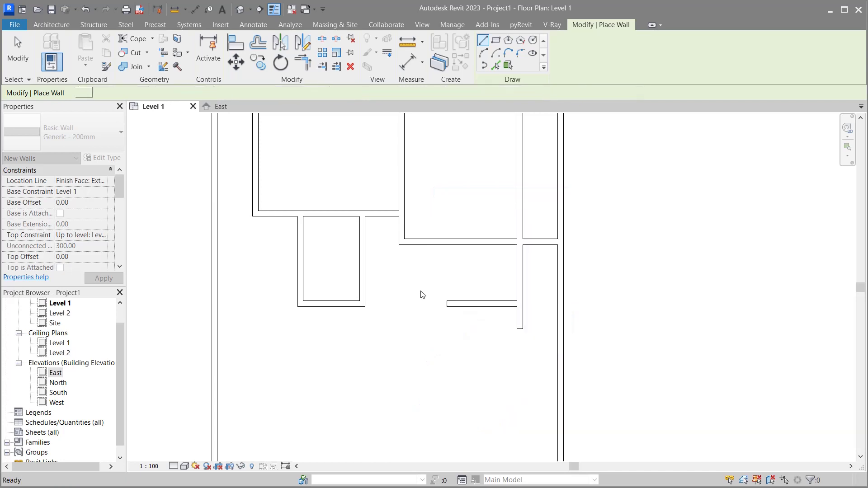
right_click(420, 297)
click(434, 304)
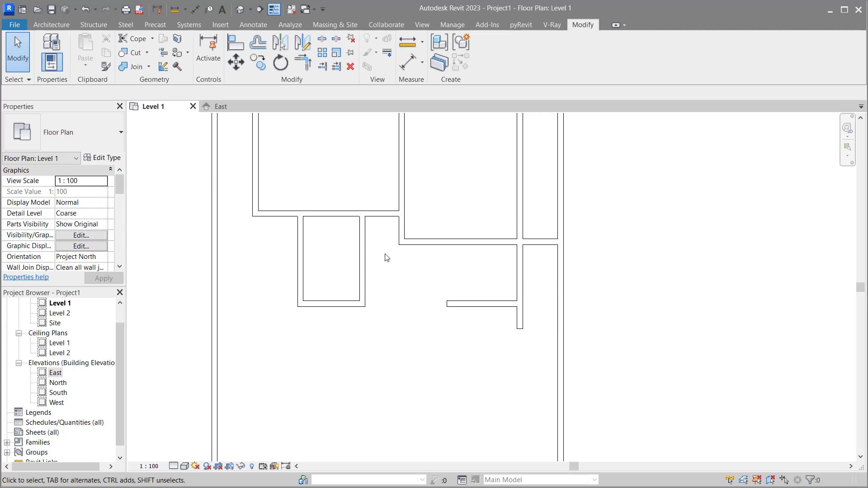
Step: Shorten the corridor wall so its right end stops at the vertical wall
click(535, 247)
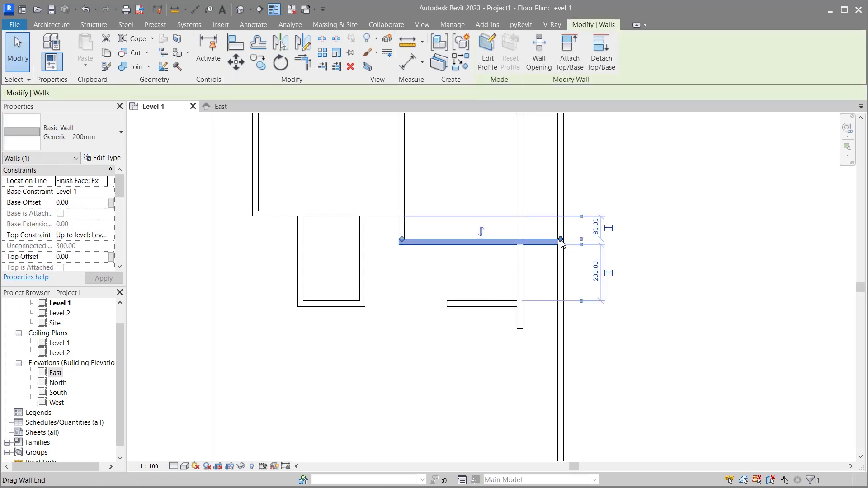
drag(560, 239, 520, 239)
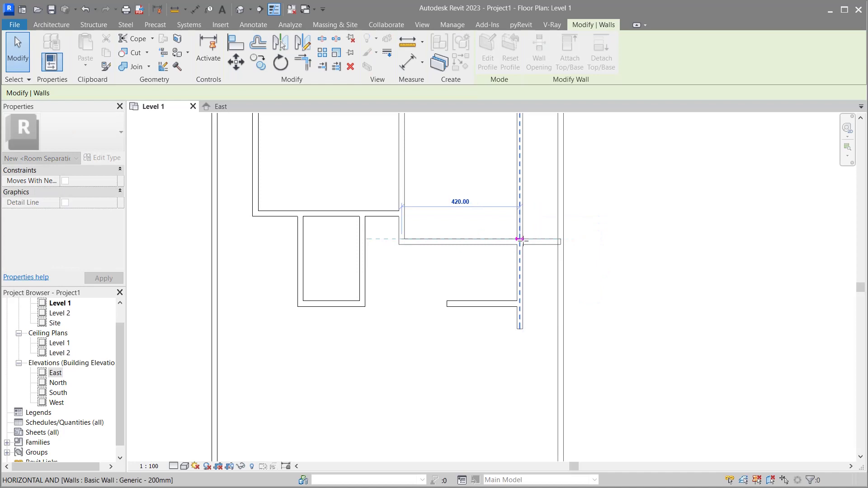
click(480, 279)
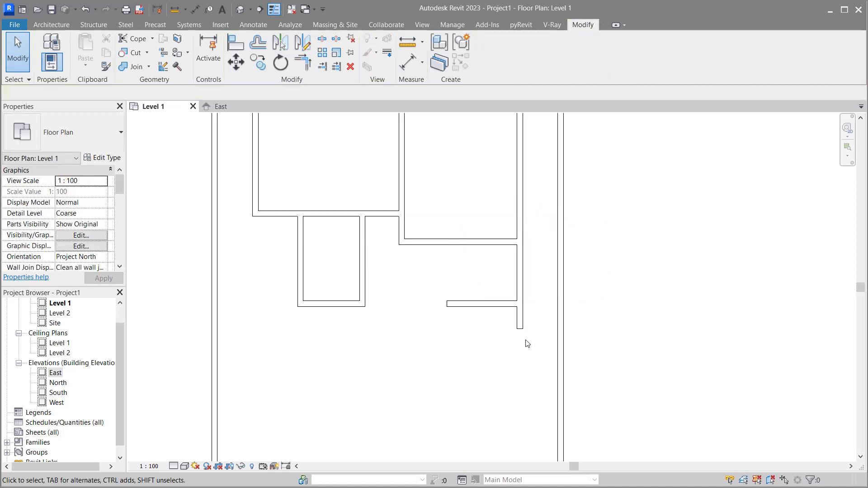
Step: Move the new short wall down to sit 240 below the wall above
click(497, 306)
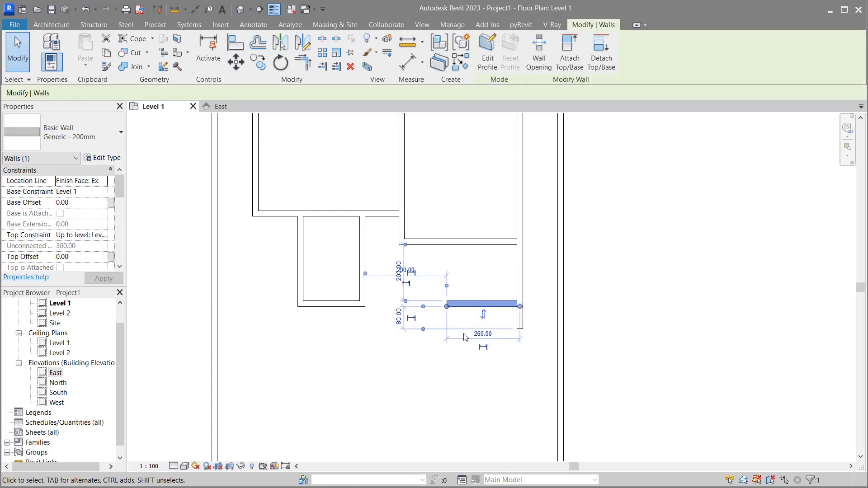
click(393, 278)
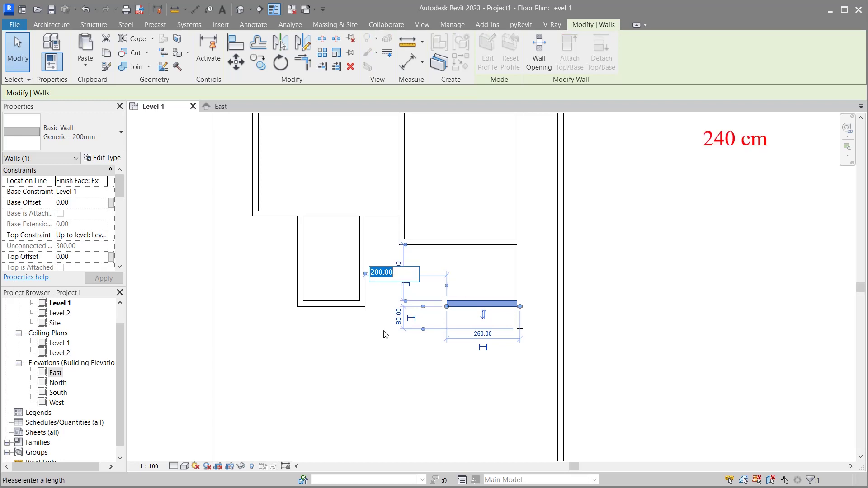
text(240)
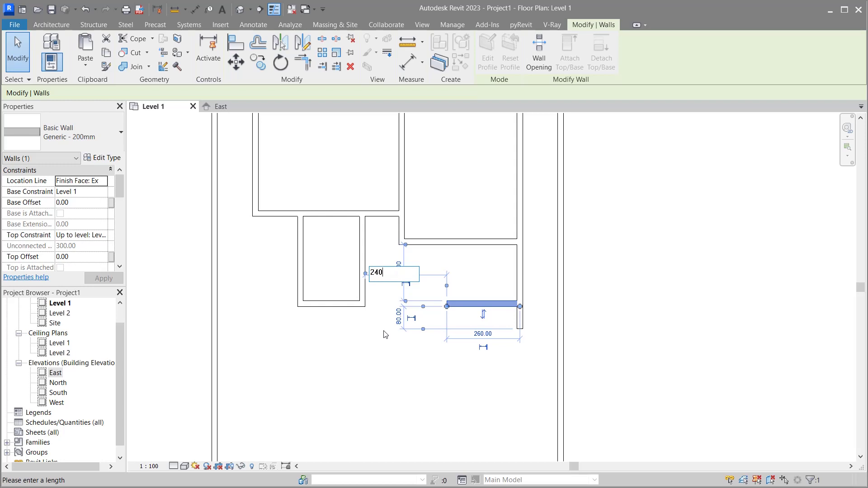
key(Return)
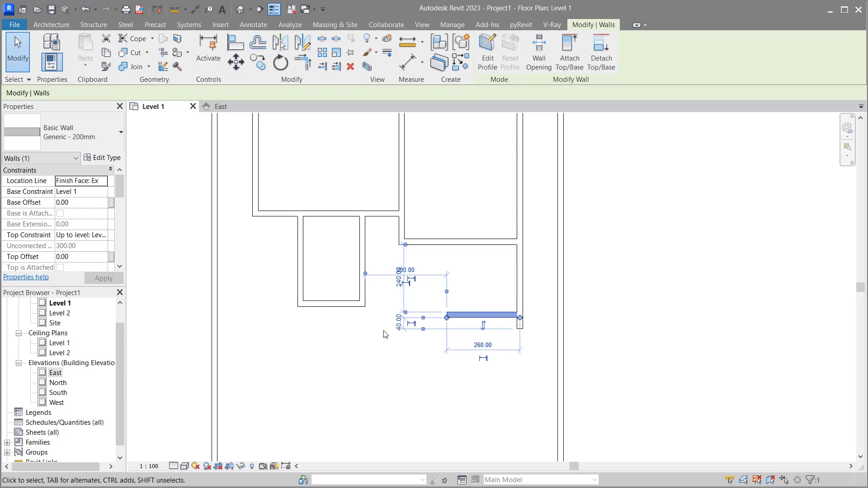
click(387, 352)
scroll(387, 284, down, 1)
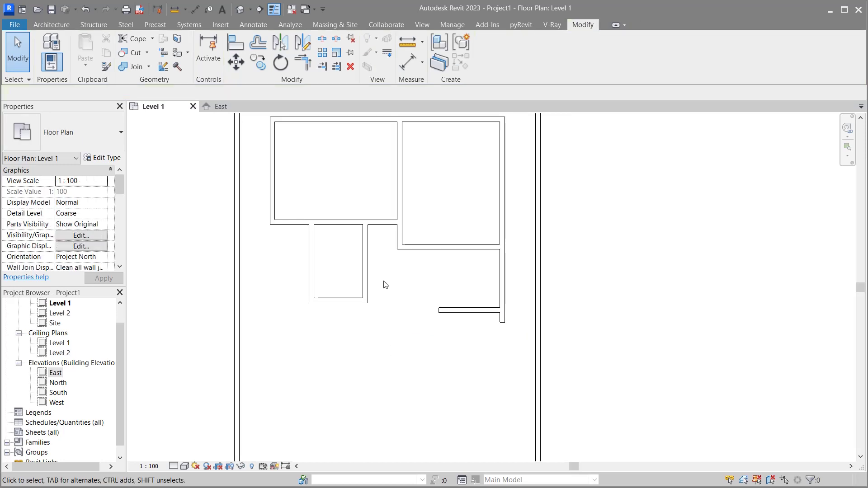
scroll(372, 267, down, 1)
scroll(382, 284, down, 1)
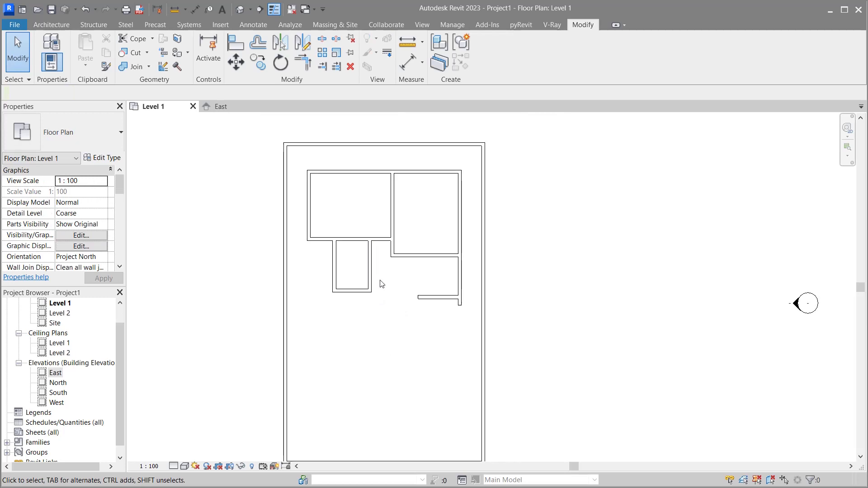
scroll(421, 399, up, 2)
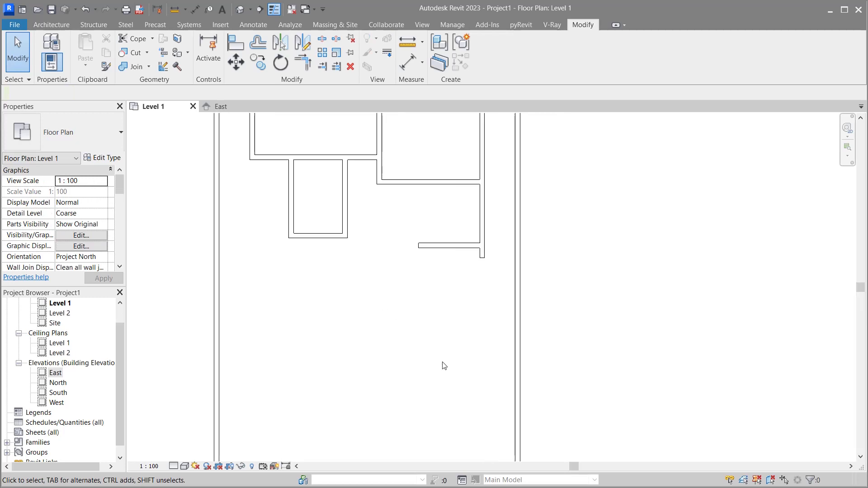
Step: Extend the inner vertical wall's bottom end down to 1420 cm long
click(482, 262)
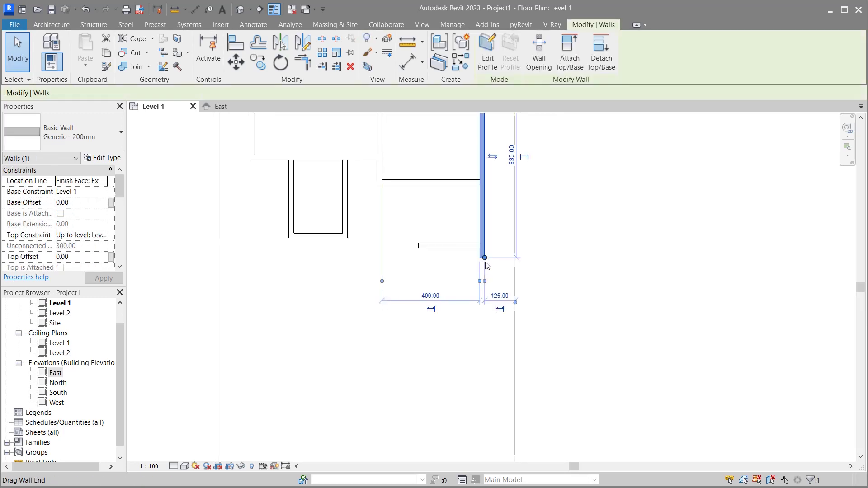
drag(486, 264, 490, 331)
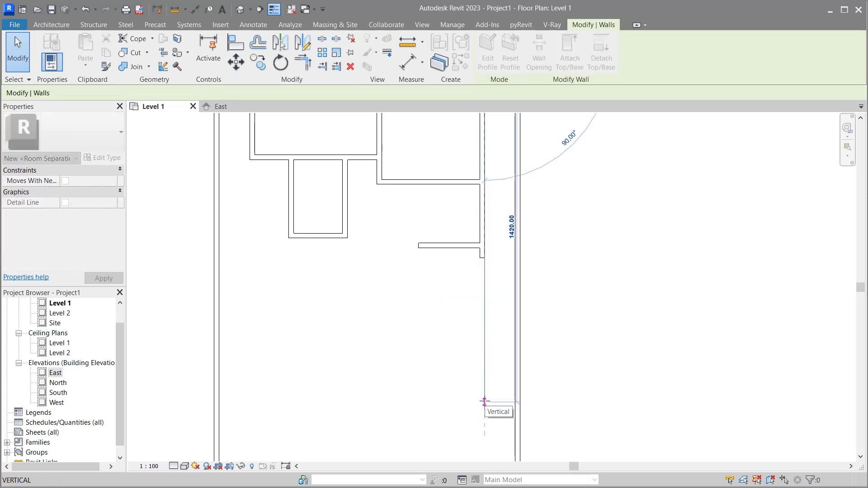
drag(484, 374, 485, 402)
click(398, 316)
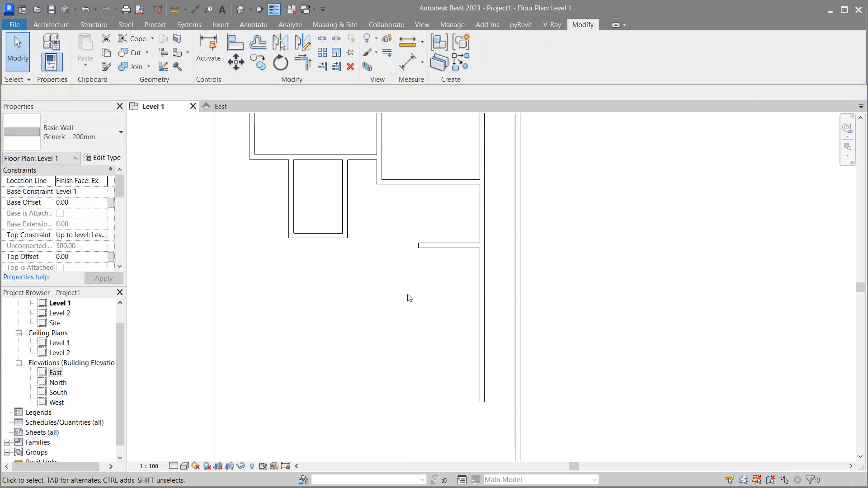
click(428, 248)
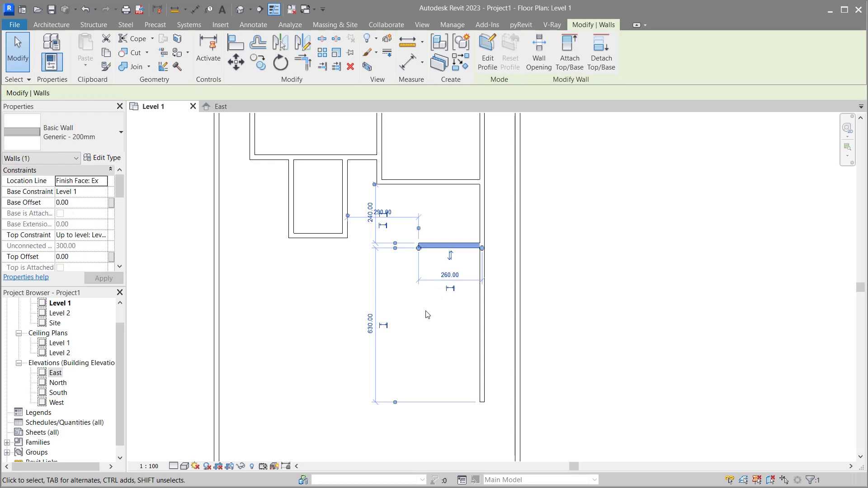
click(443, 313)
Step: Draw a new same-type vertical wall, about 700 long, left of the short wall
click(481, 312)
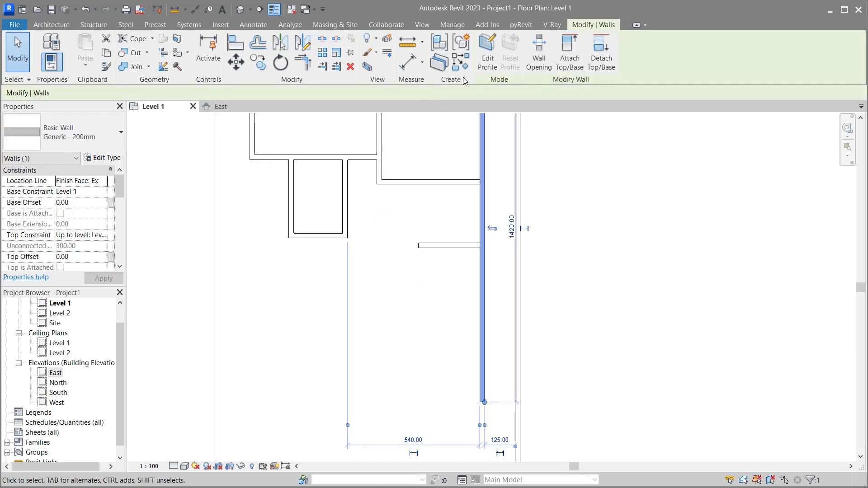
click(460, 63)
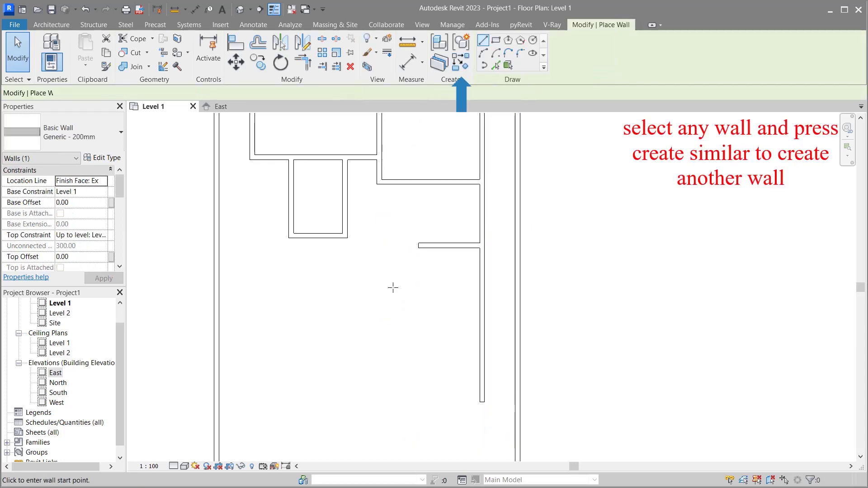
click(381, 248)
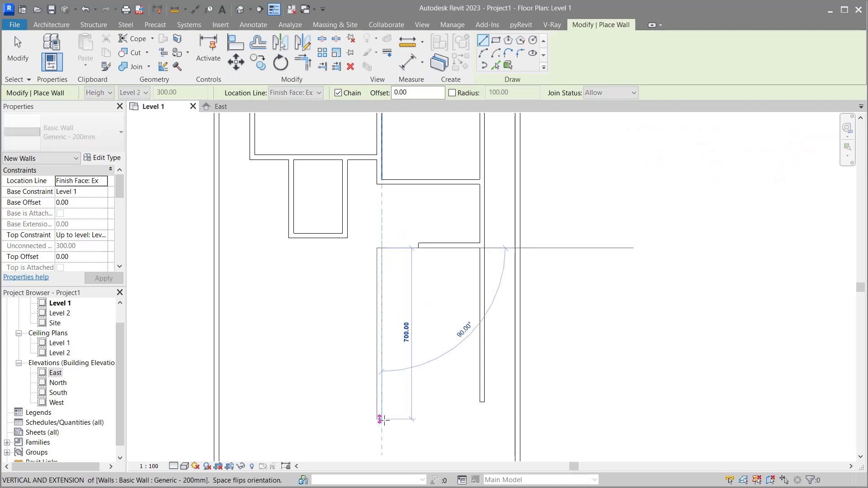
click(381, 411)
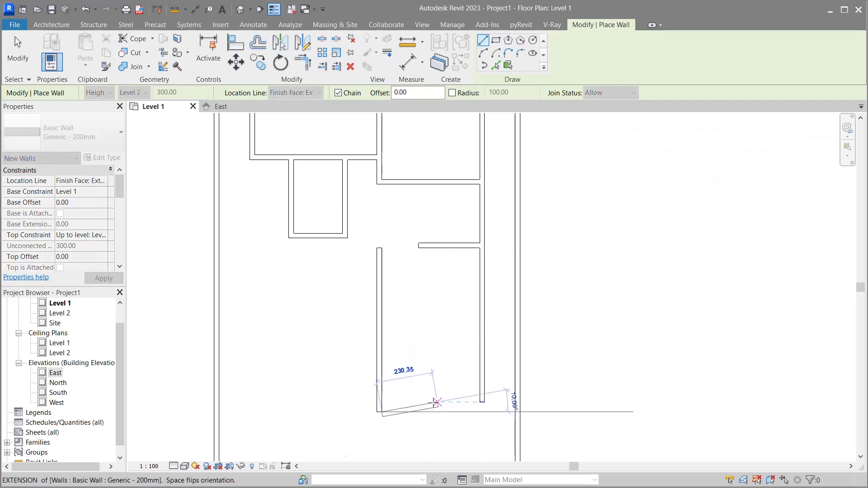
key(Escape)
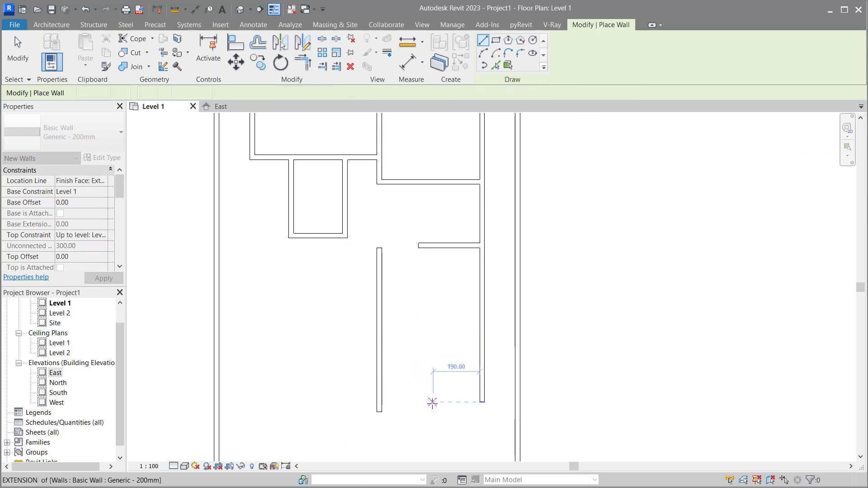
key(Escape)
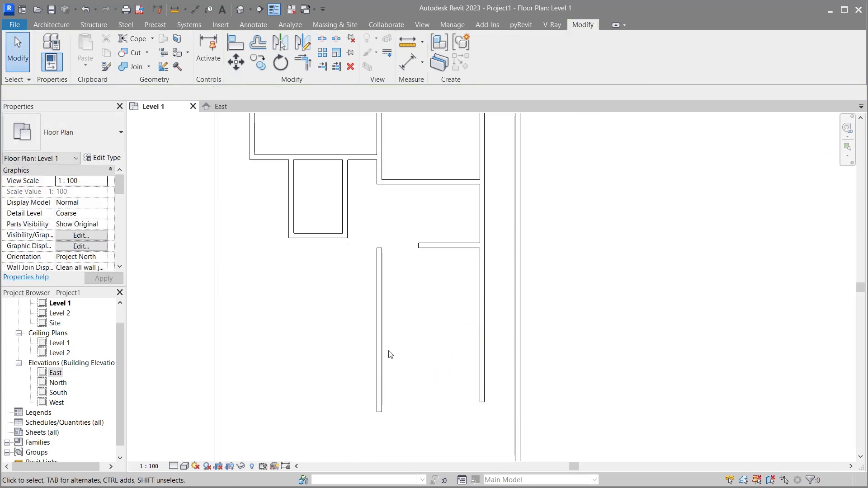
Step: Set the new wall's temporary dimension to the right-hand wall to 400 cm
click(388, 354)
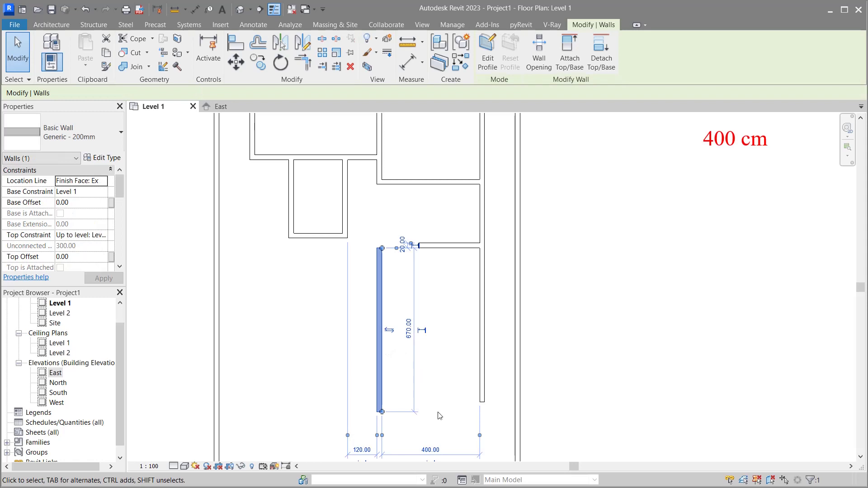
click(432, 449)
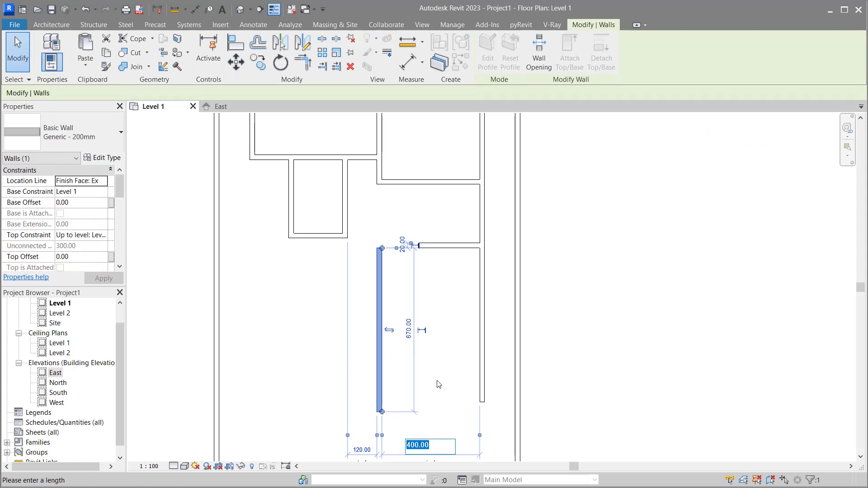
text(400)
key(Return)
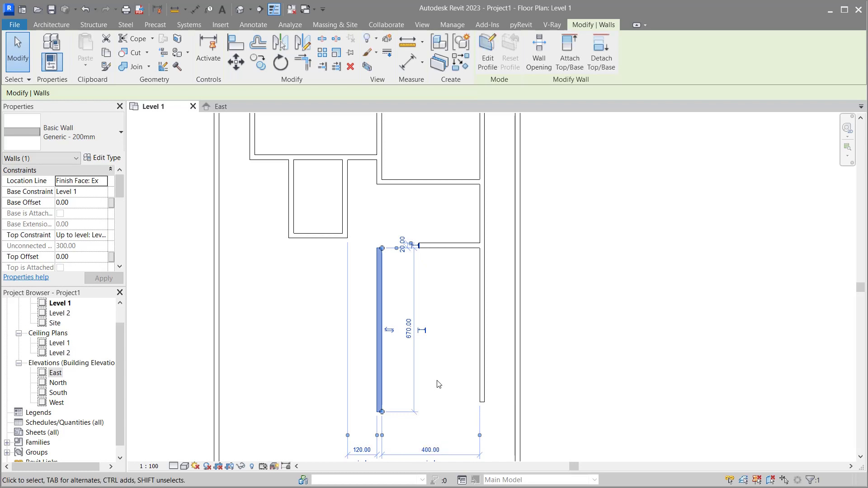
click(412, 273)
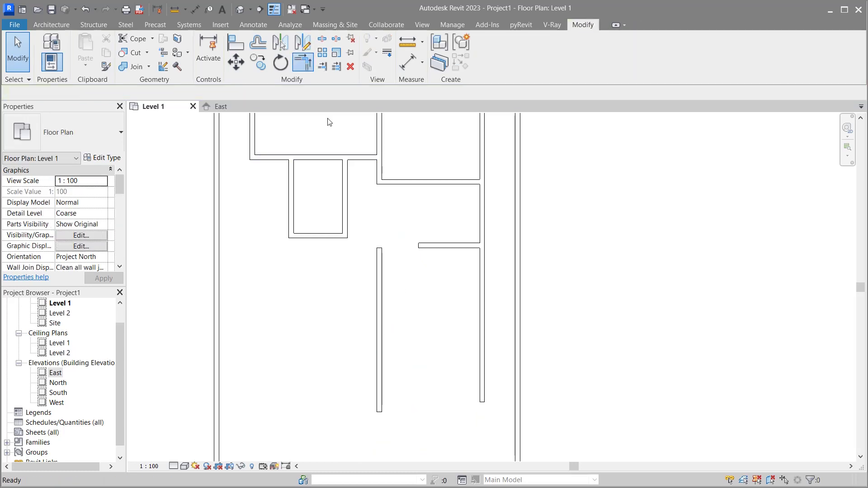
Step: Join the new vertical wall to the horizontal wall above using Trim/Extend to Corner (TR)
key(t)
key(r)
click(385, 289)
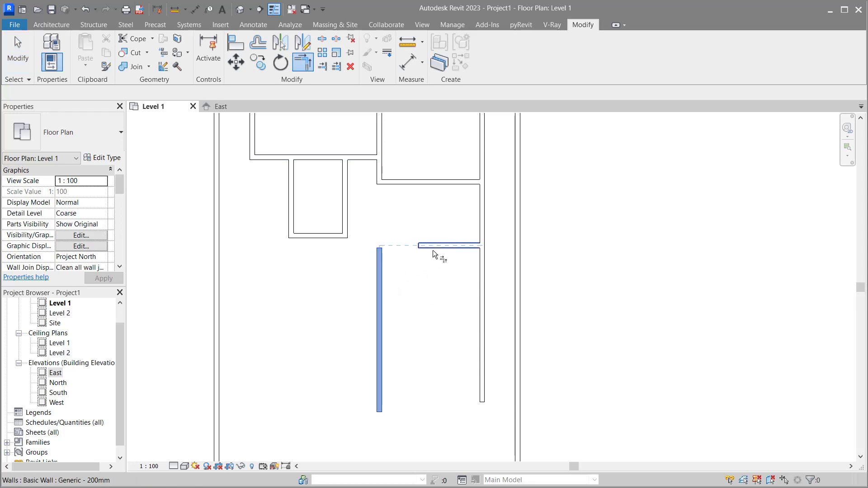
click(433, 251)
right_click(425, 283)
click(446, 287)
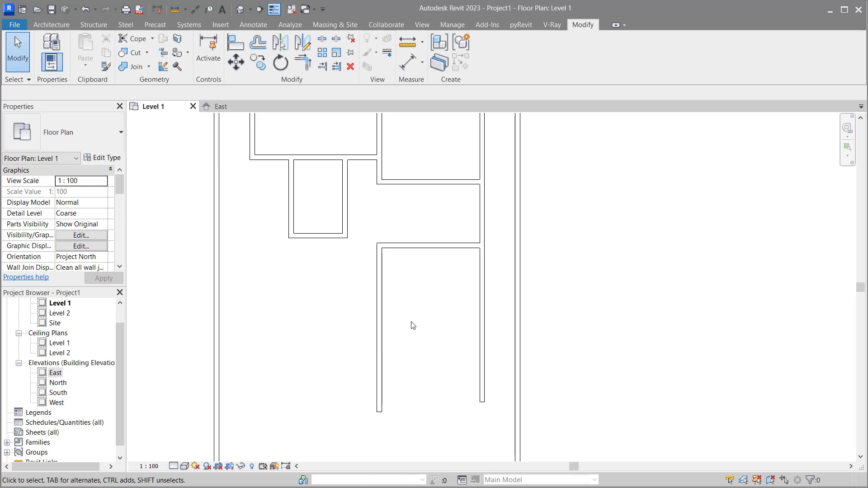
Step: Draw a 420-long bottom wall from the left wall's foot to the right wall, closing the room
scroll(381, 217, down, 1)
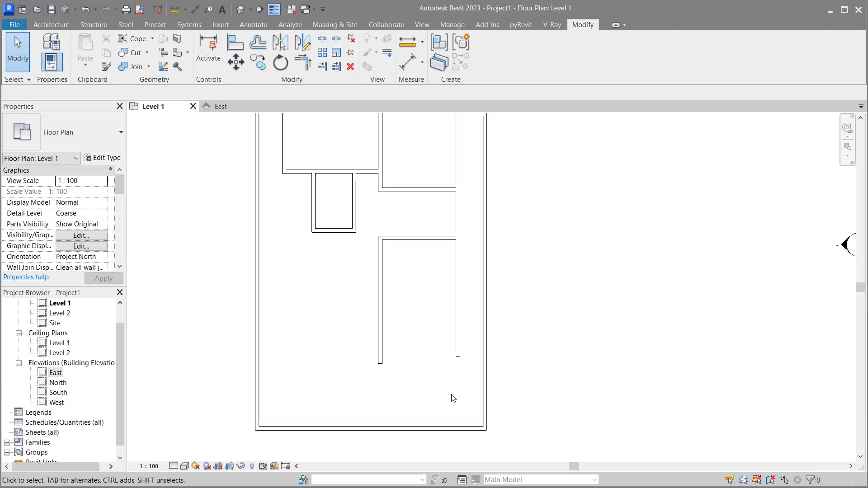
scroll(452, 398, up, 1)
scroll(458, 404, up, 1)
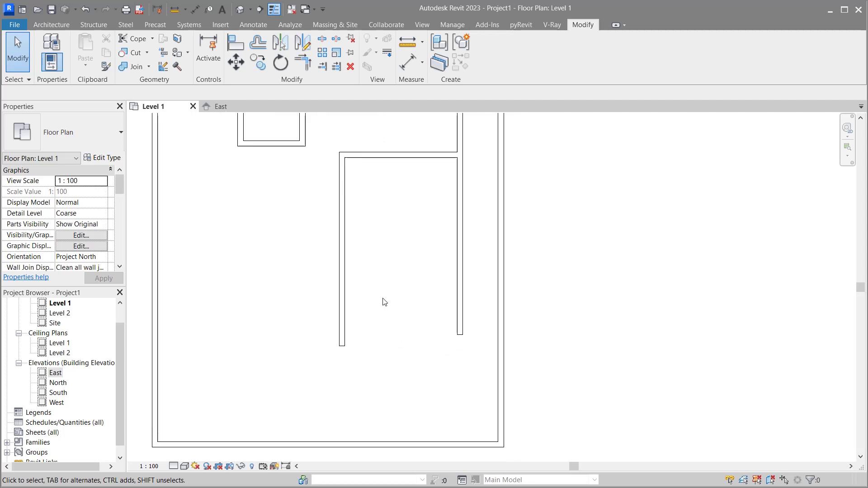
click(344, 277)
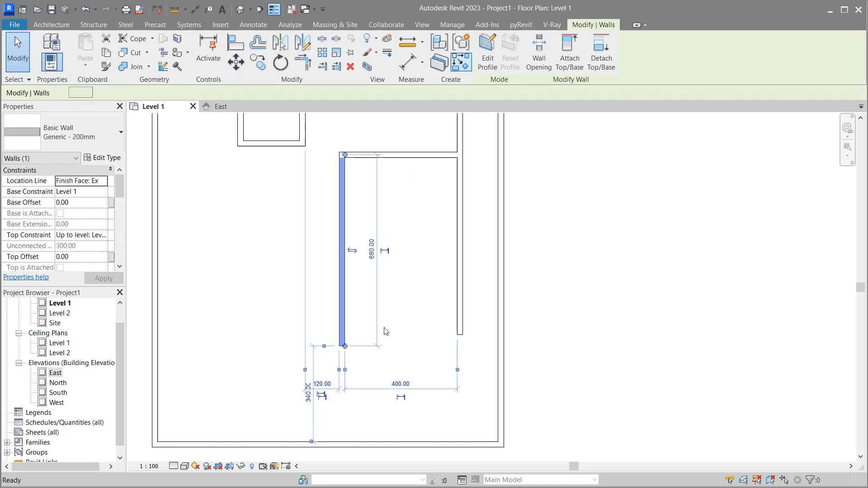
key(w)
key(a)
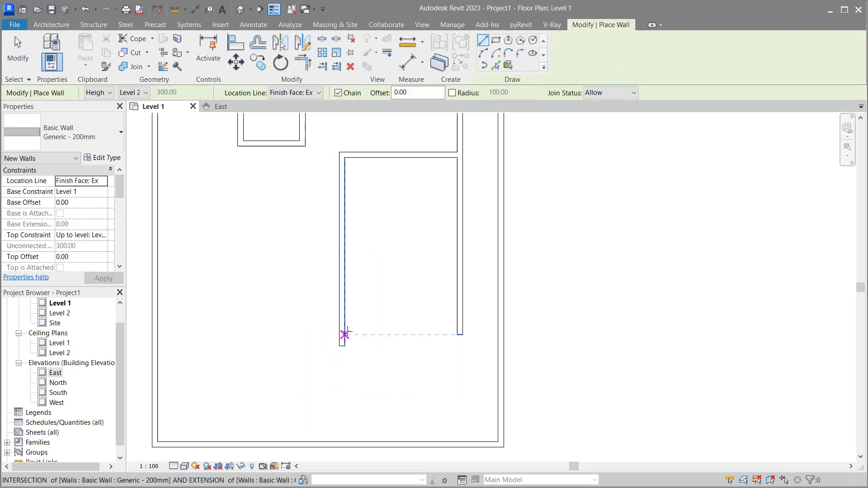
click(345, 335)
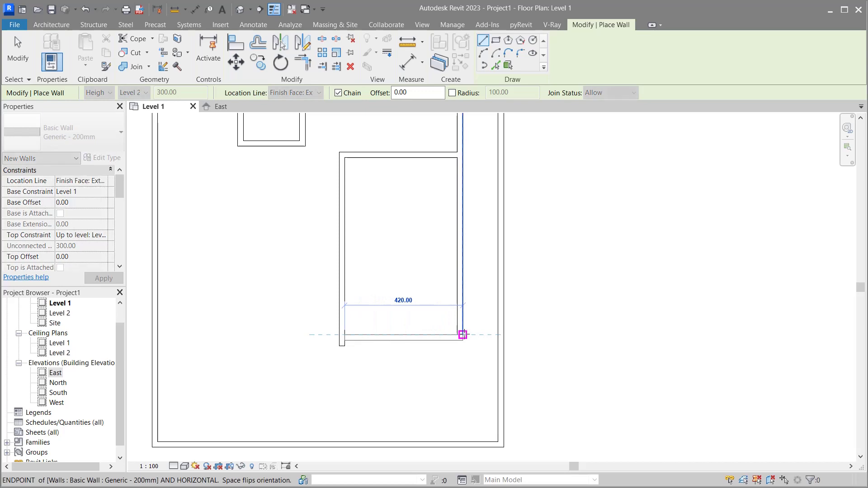
click(463, 335)
right_click(438, 369)
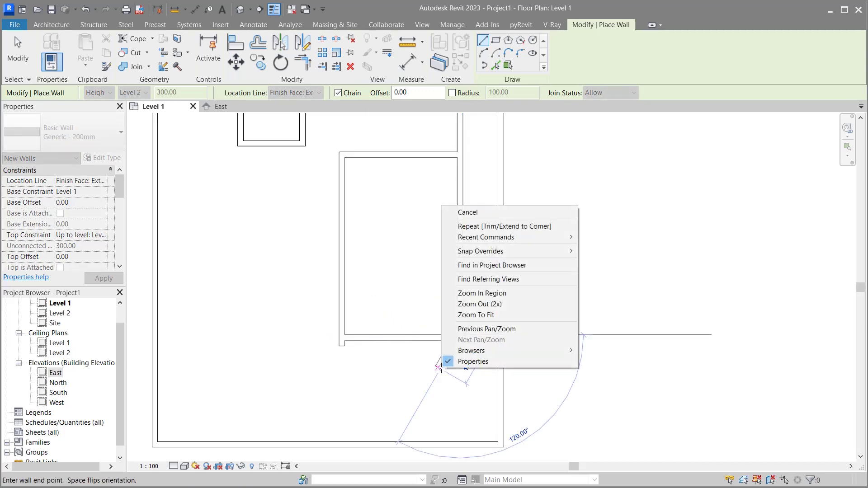
click(467, 212)
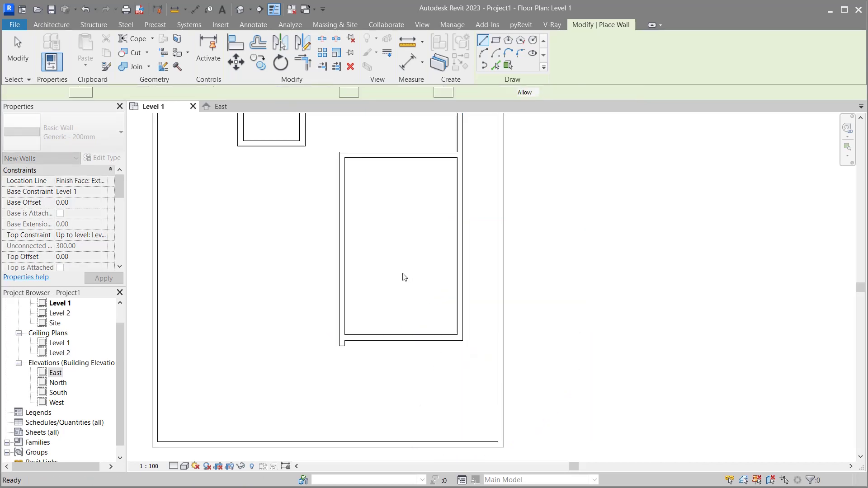
key(Escape)
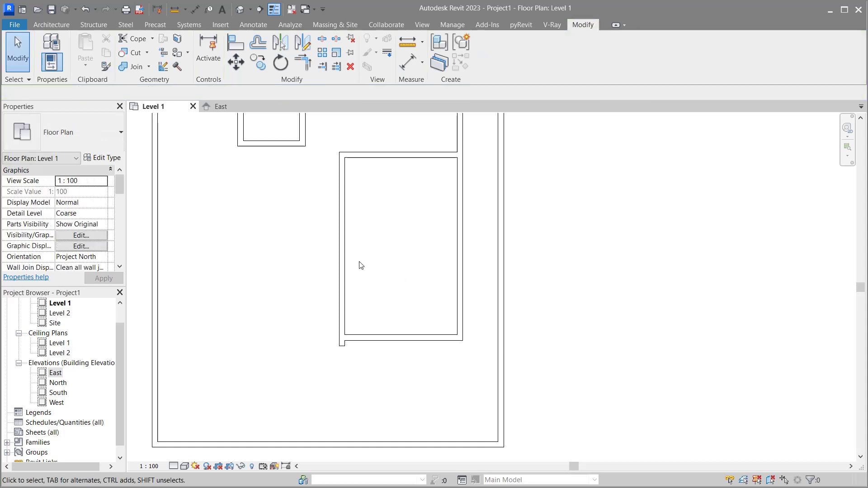
Step: Change the bottom wall's distance to the top wall from 630 to 600 cm
click(386, 338)
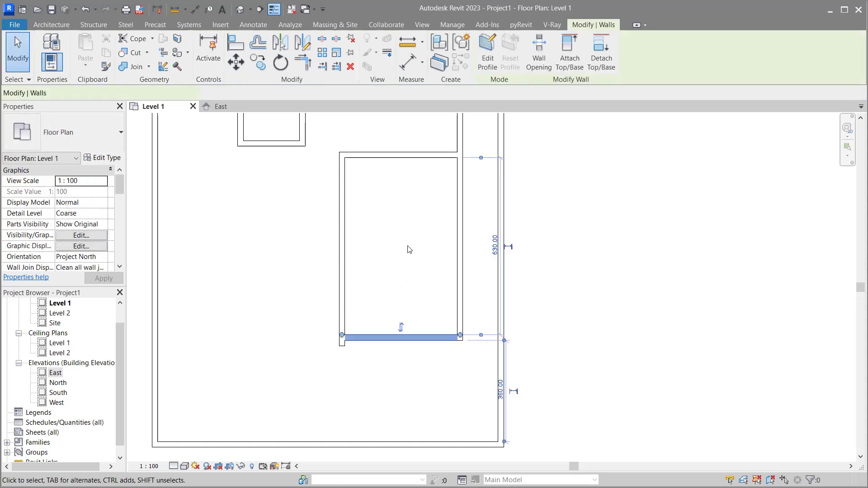
click(495, 245)
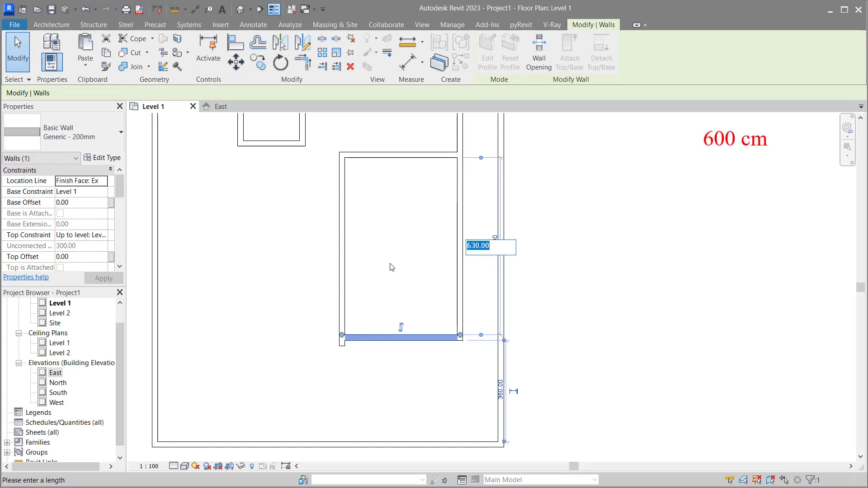
text(600)
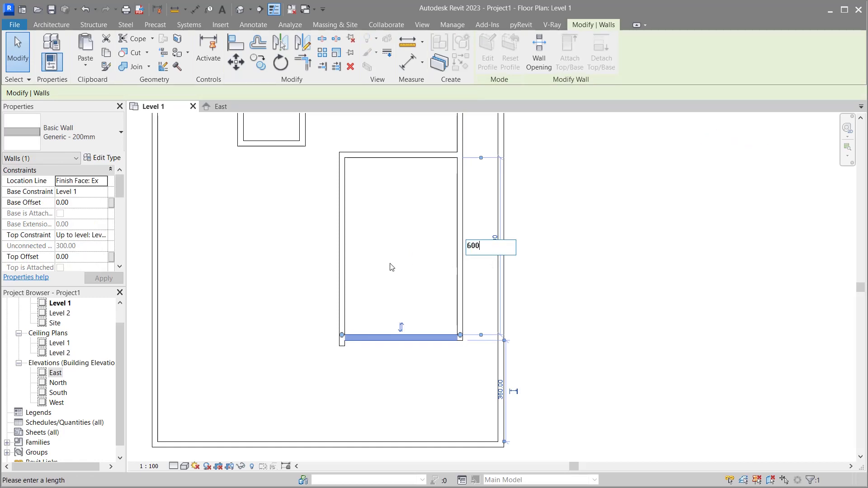
key(Return)
click(392, 267)
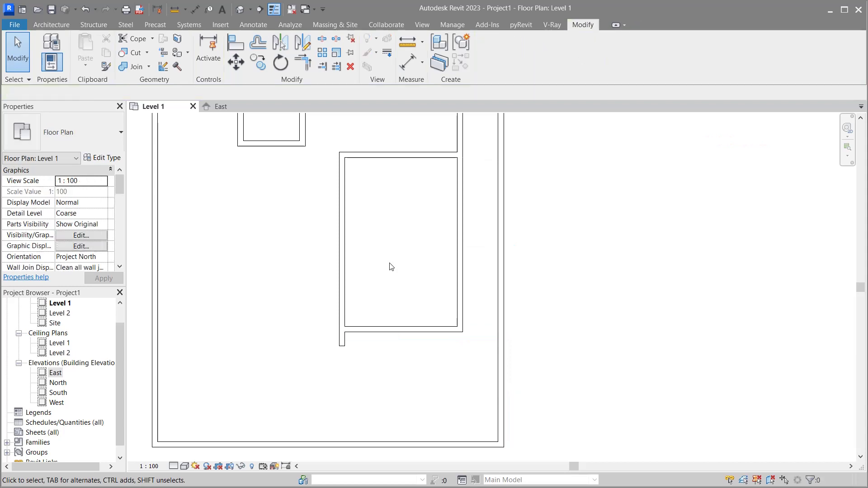
Step: Start Trim/Extend (TR), cancel it, and zoom around to review the wall layout
key(t)
key(r)
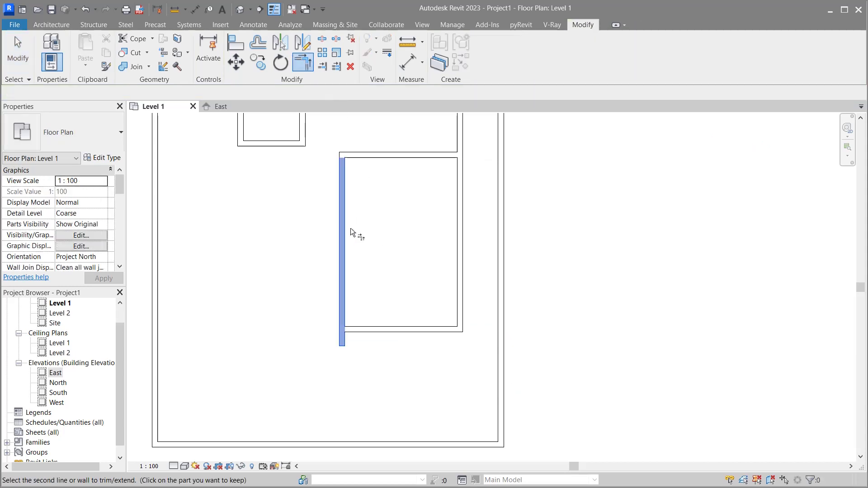
right_click(375, 380)
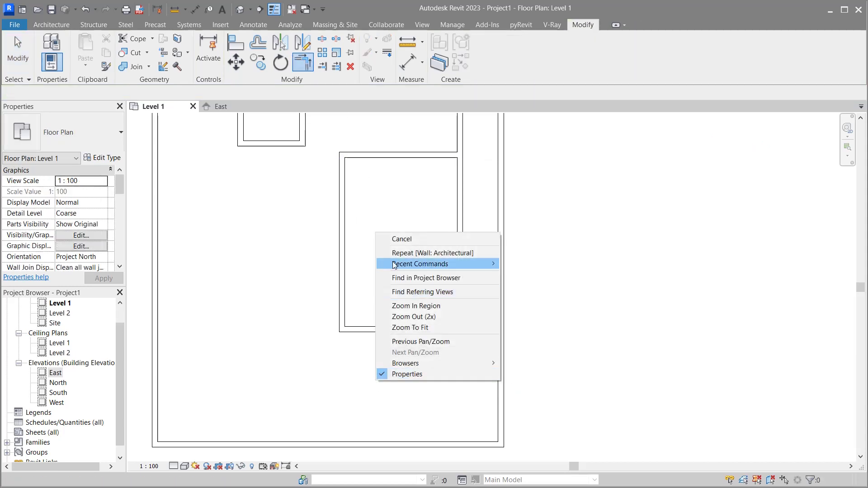
click(389, 239)
scroll(378, 393, down, 1)
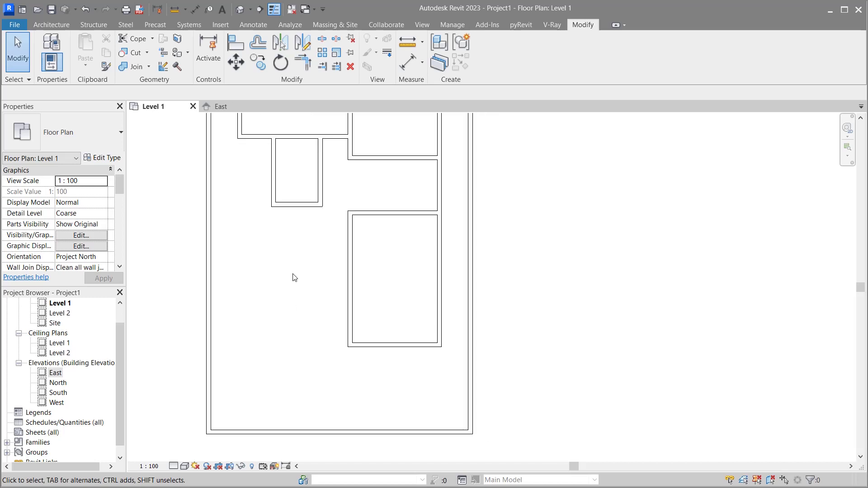
scroll(333, 198, up, 1)
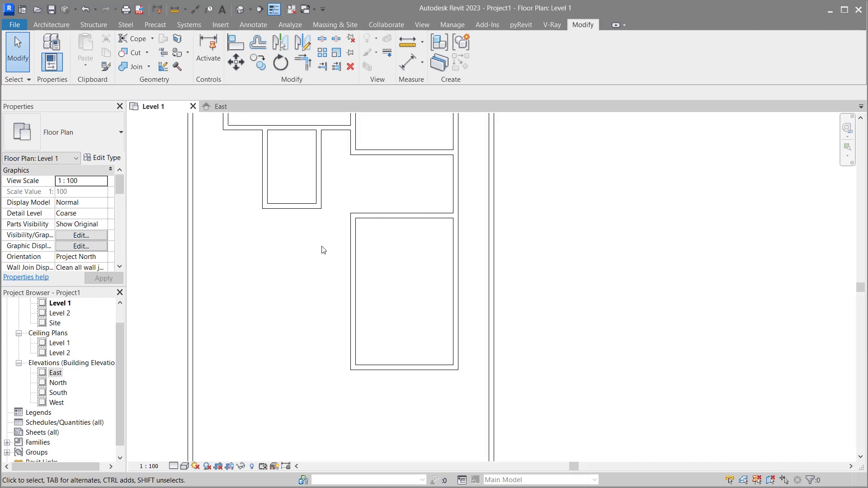
scroll(308, 303, down, 1)
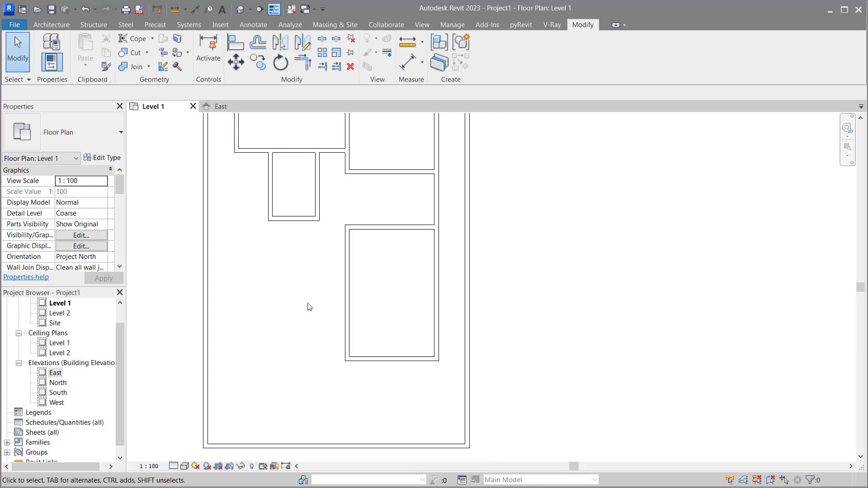
scroll(309, 308, down, 1)
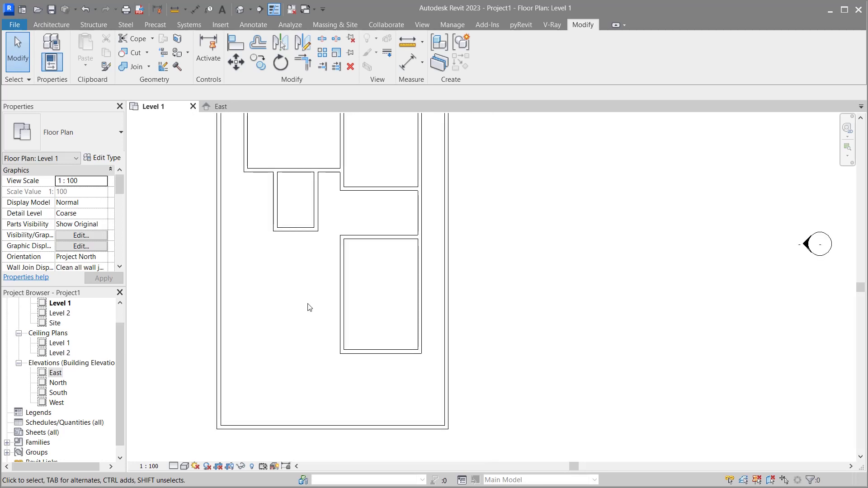
scroll(310, 307, up, 1)
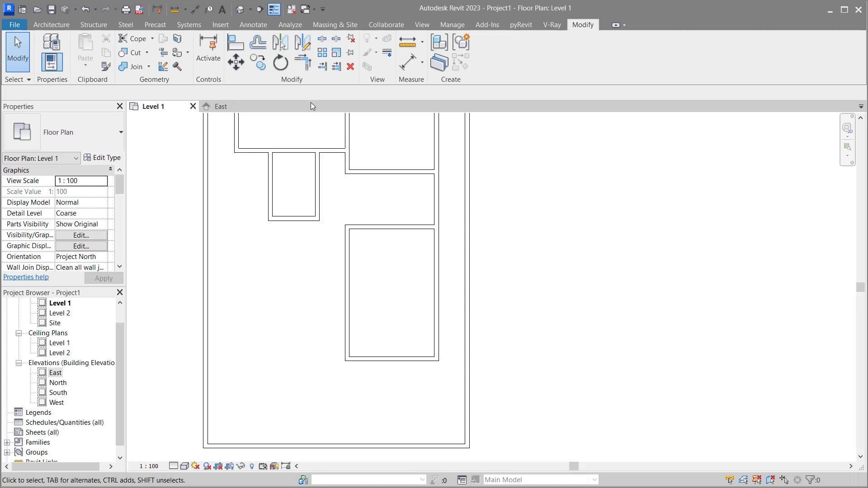
Step: Lengthen the small room's right-hand wall downward into a 480-long stub and check its length
click(317, 199)
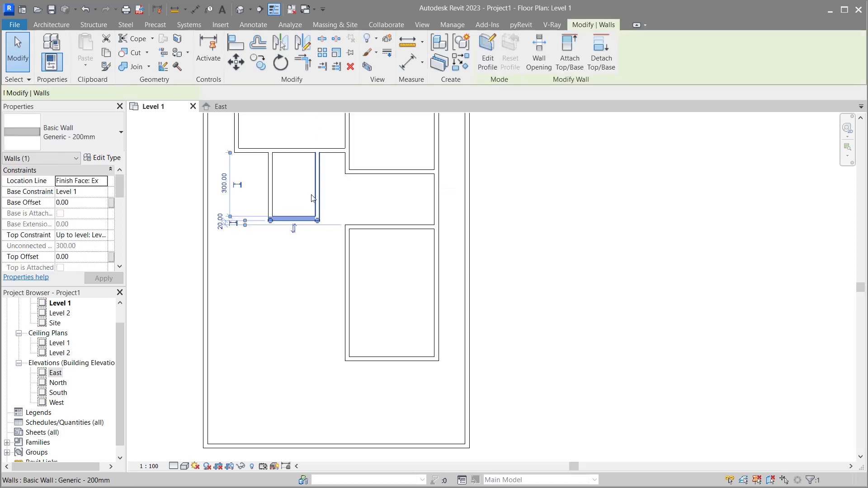
drag(320, 218, 320, 254)
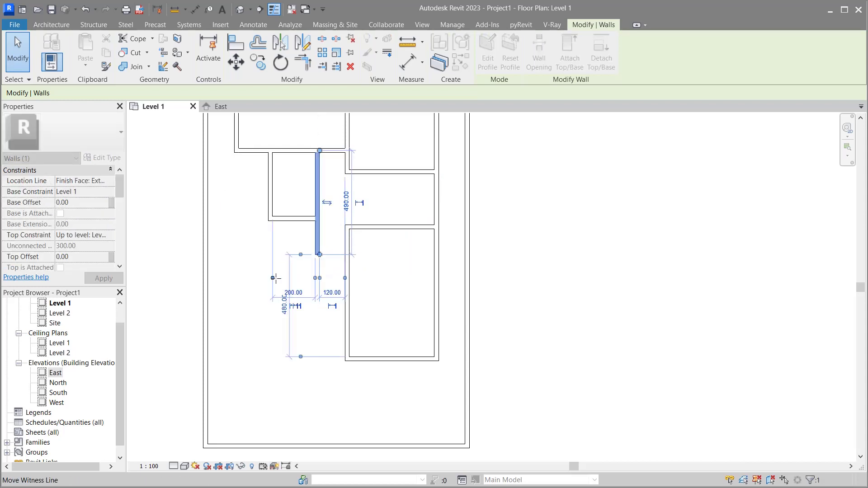
click(284, 243)
scroll(297, 241, up, 1)
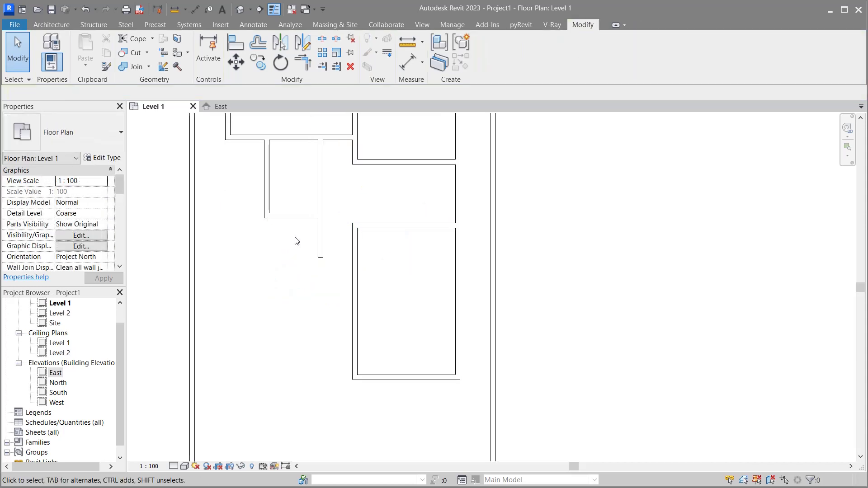
scroll(297, 241, up, 1)
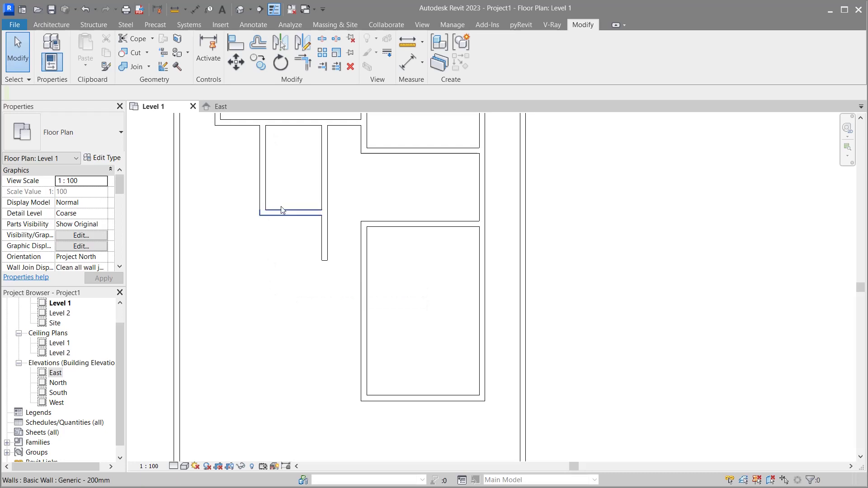
click(326, 240)
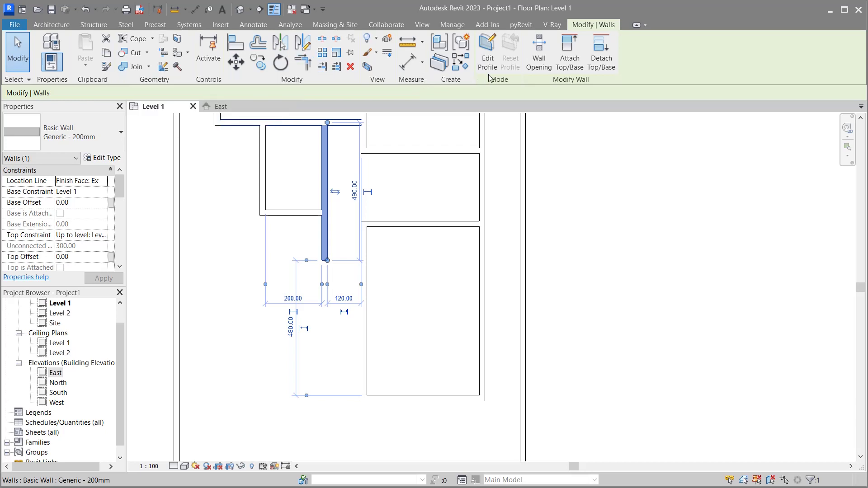
Step: Draw a 170-long vertical wall down from the small room's bottom wall with WA
key(w)
key(a)
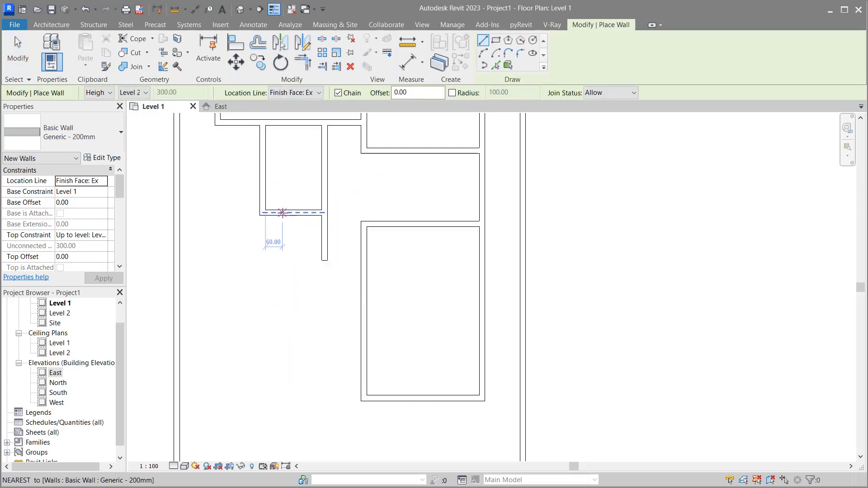
click(282, 213)
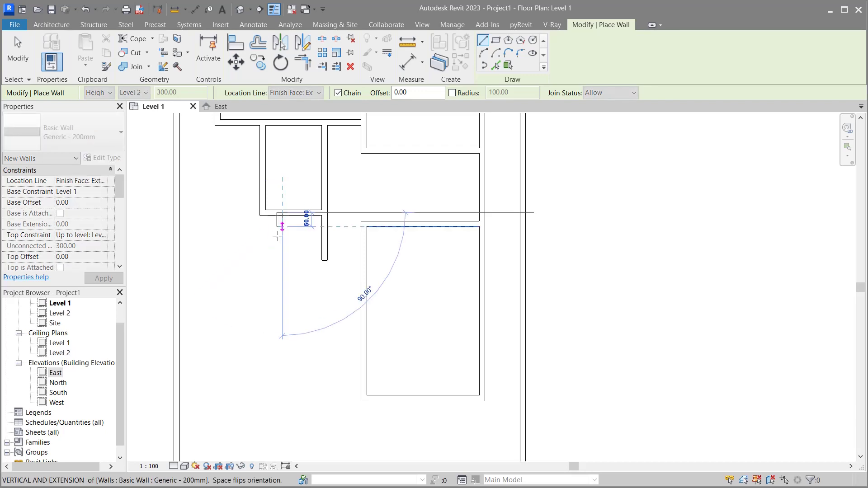
click(281, 260)
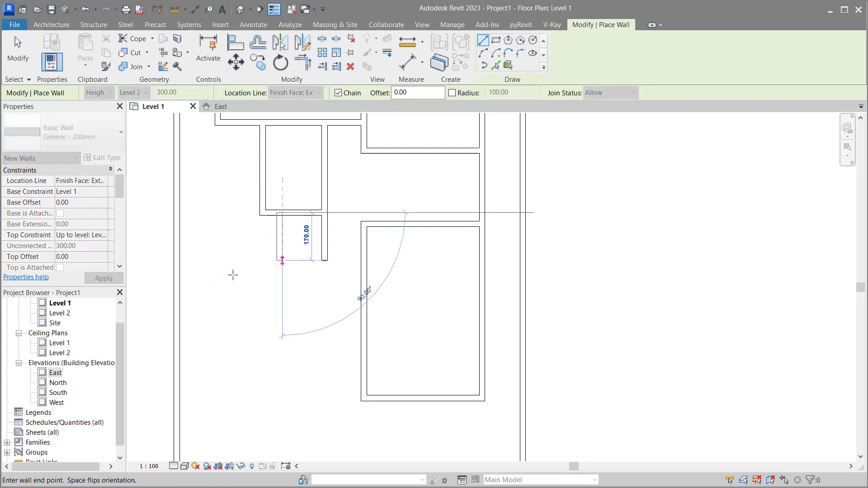
key(Escape)
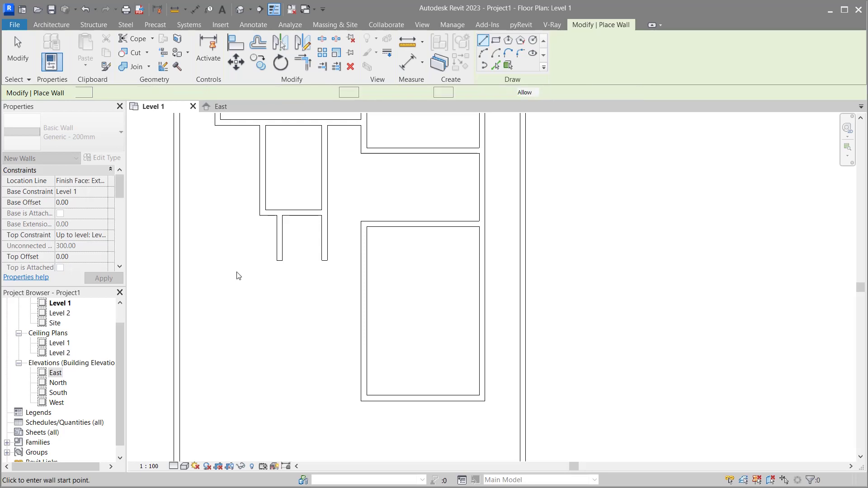
key(Escape)
scroll(303, 245, up, 2)
scroll(307, 244, up, 2)
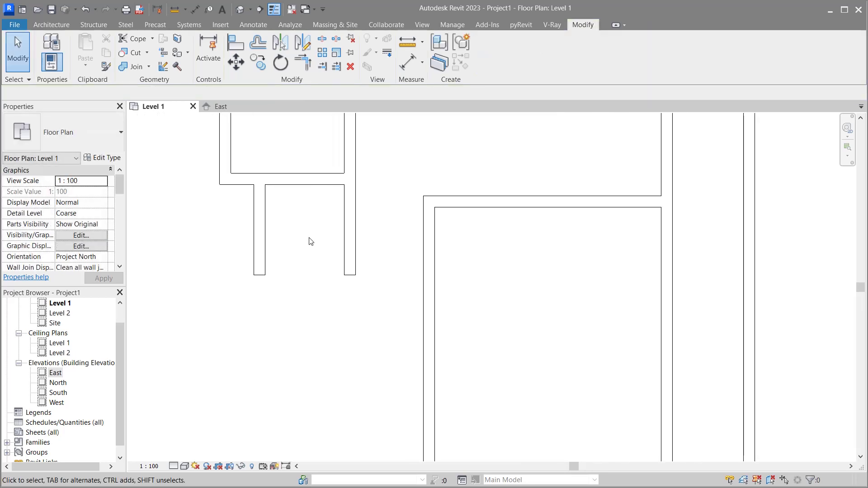
Step: Set the new wall's spacing from the right-hand wall to 150
click(267, 231)
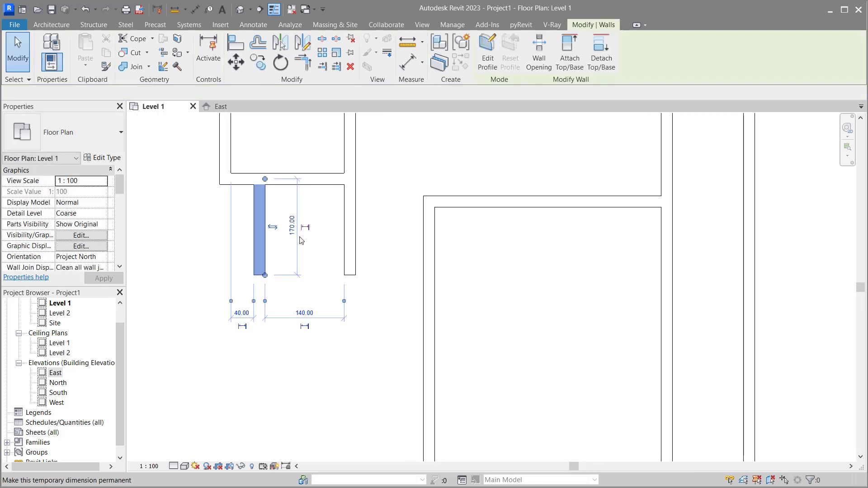
click(303, 313)
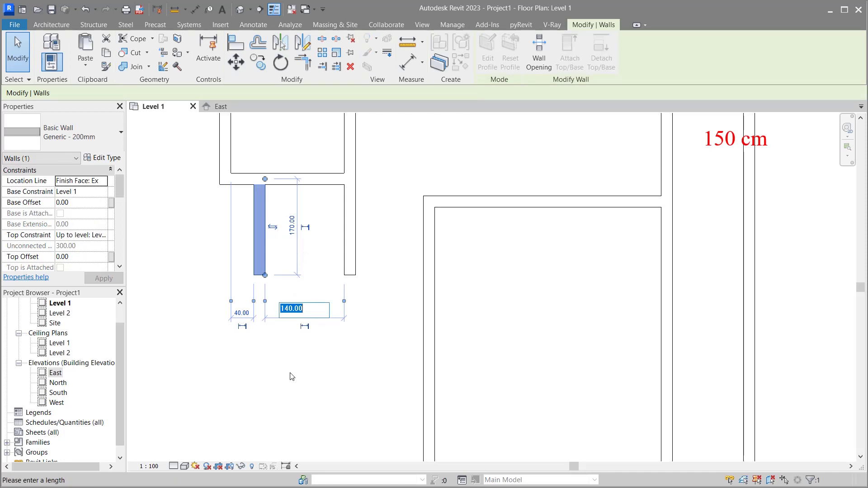
text(150)
key(Return)
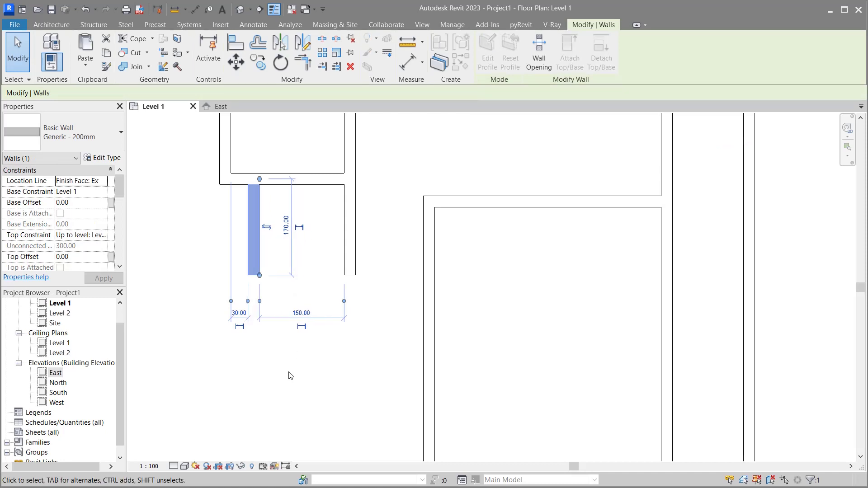
click(290, 375)
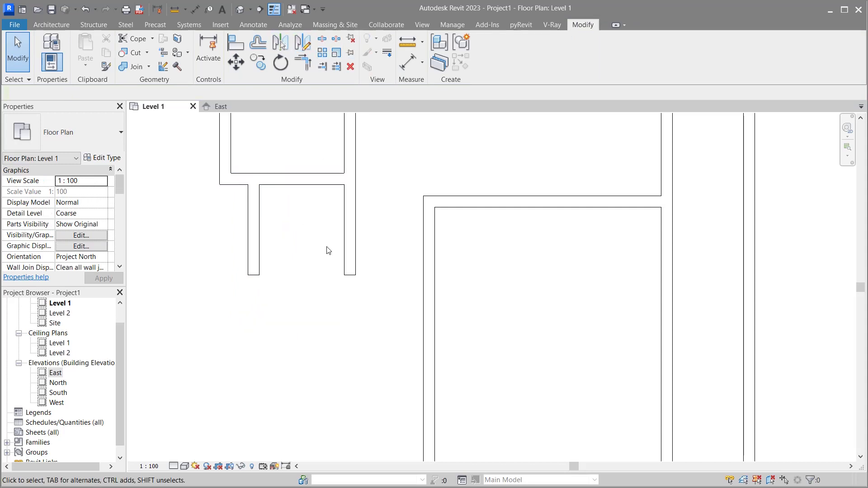
Step: Draw a horizontal wall between the two wall ends to close the small room
click(372, 241)
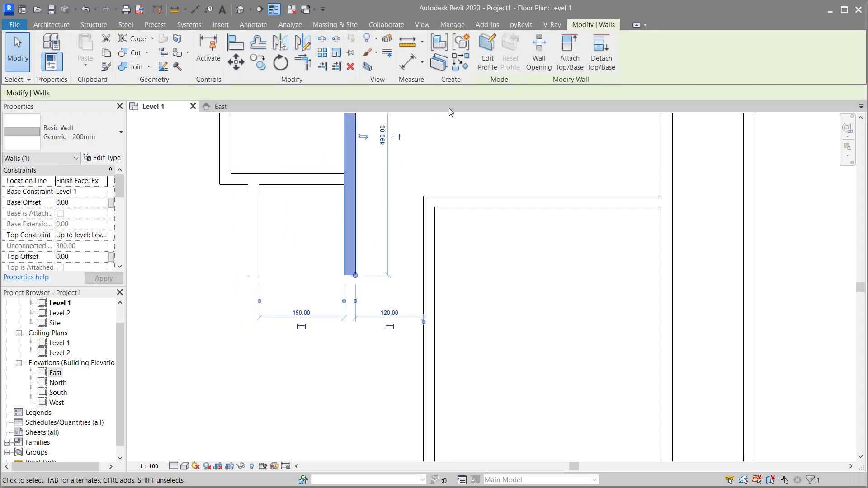
click(461, 62)
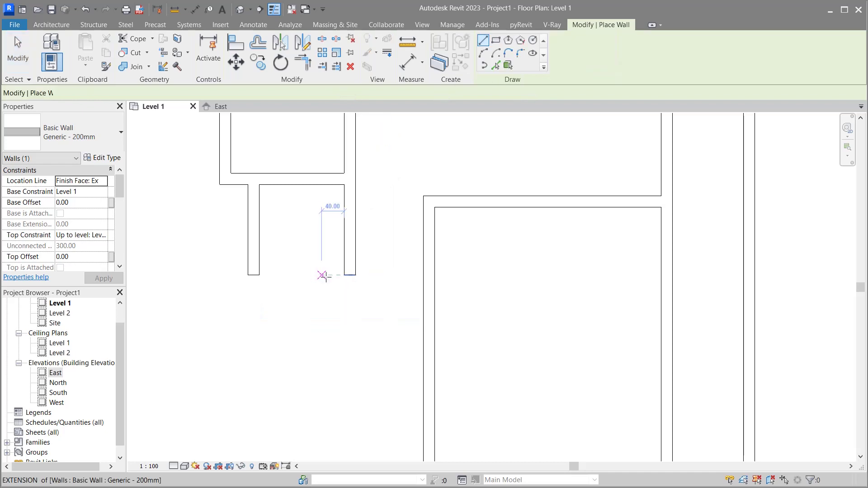
click(344, 275)
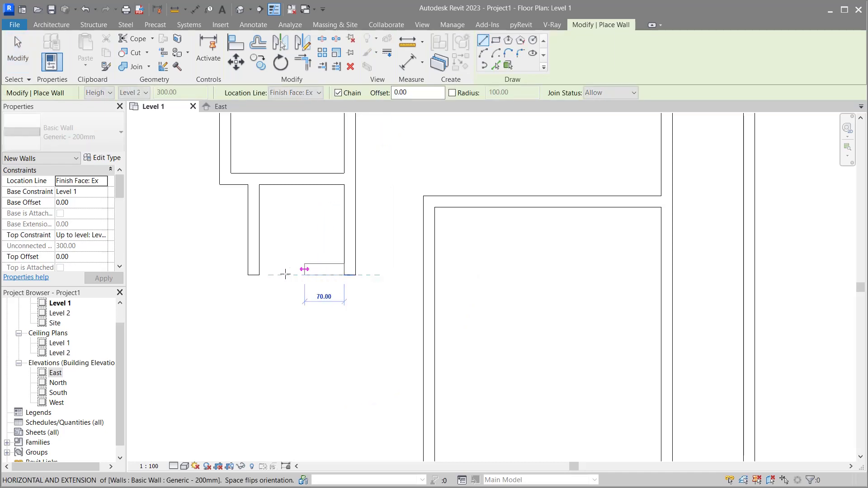
click(257, 274)
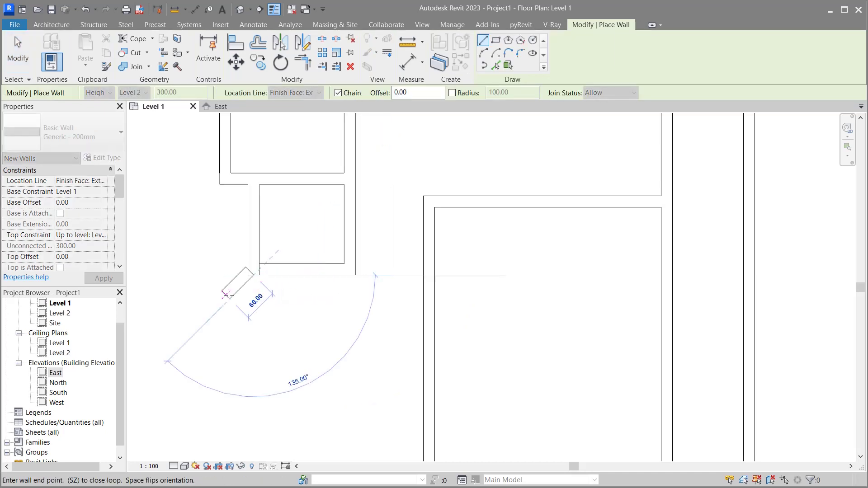
key(Escape)
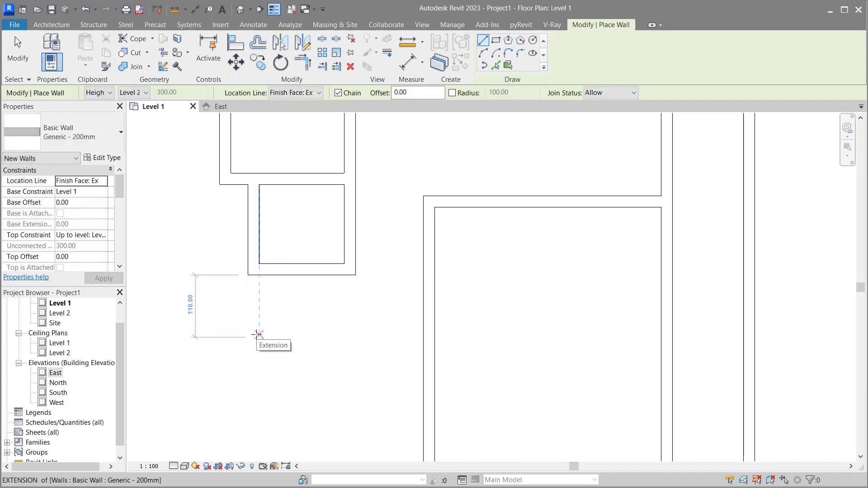
key(Escape)
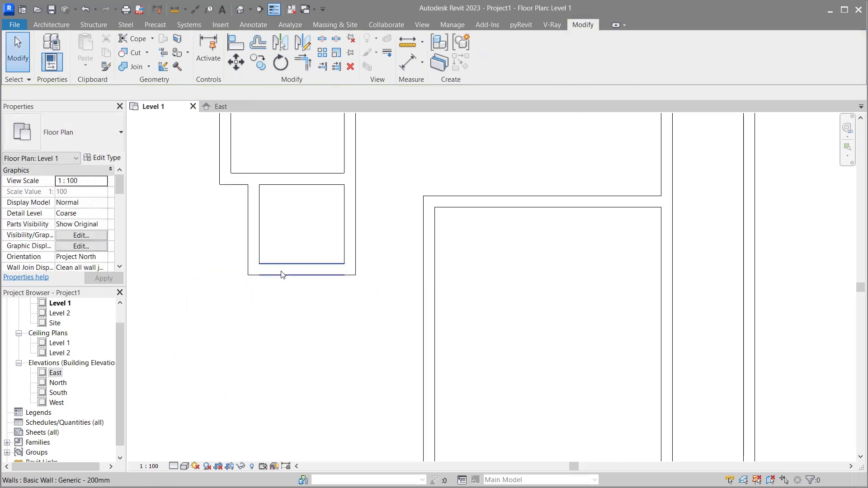
Step: Move the new bottom wall so its distance to the wall above reads 120
click(282, 271)
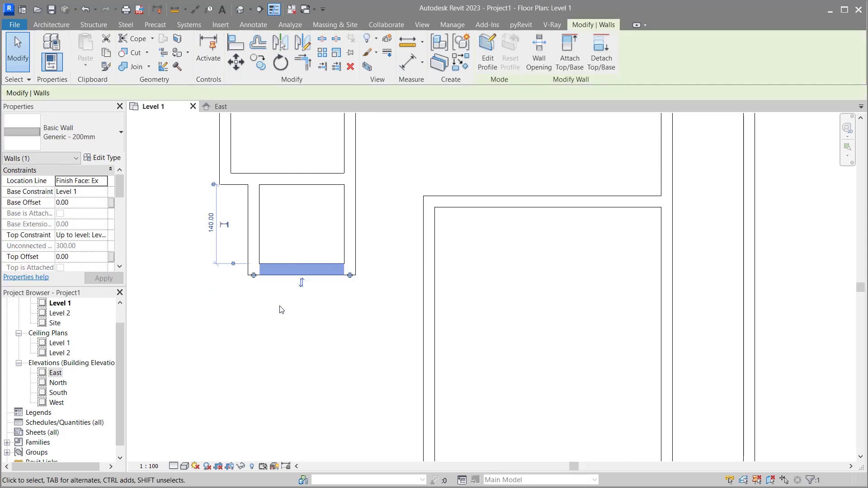
click(211, 222)
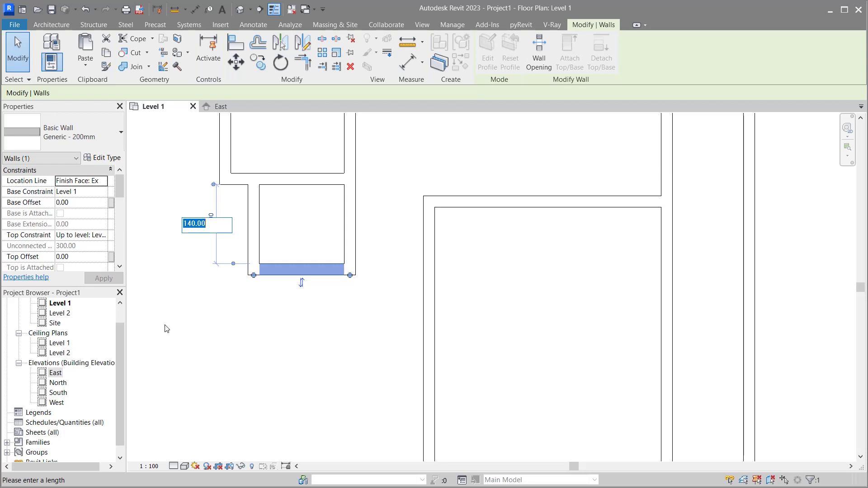
text(100)
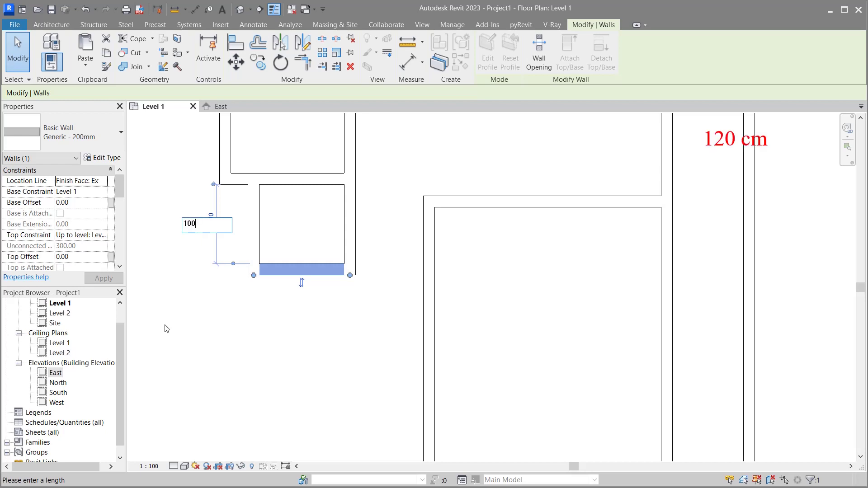
key(BackSpace)
key(BackSpace)
key(Return)
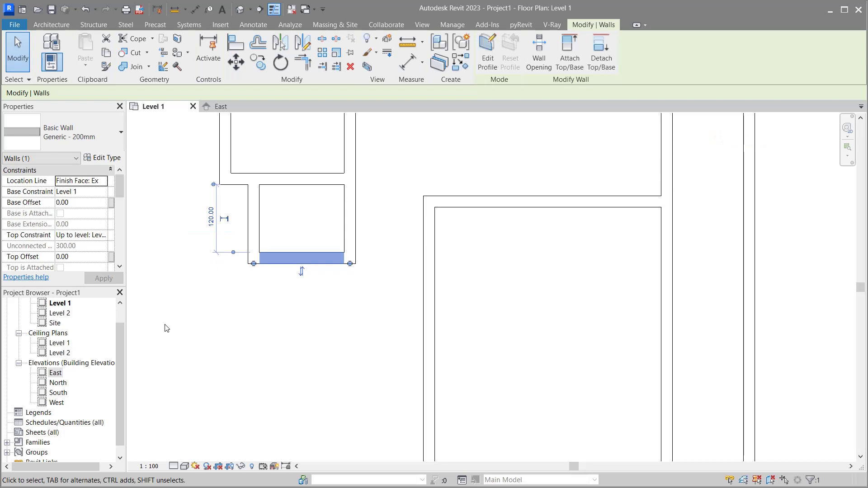
click(208, 307)
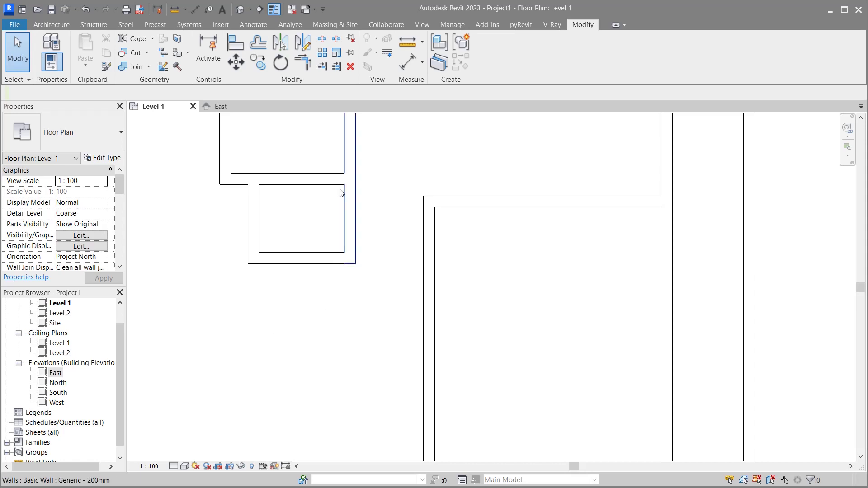
Step: Pull the long right wall's bottom end up to the lower room's top corner, then select the room's three remaining walls
scroll(305, 213, down, 2)
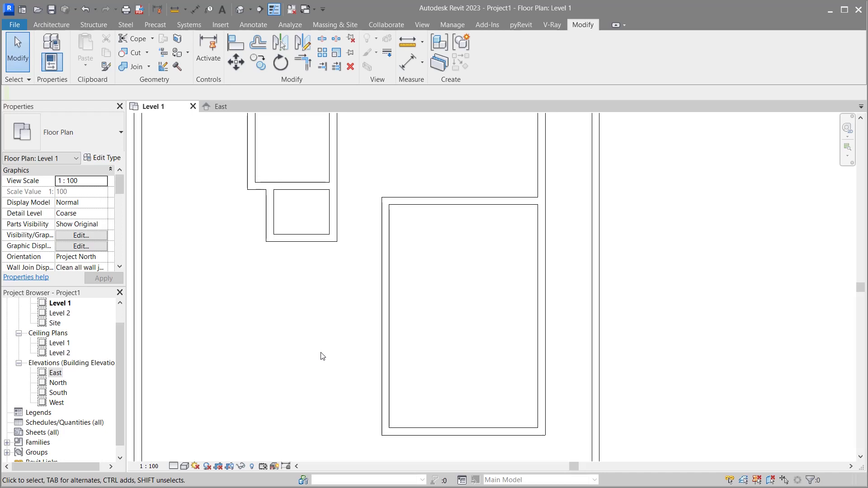
scroll(323, 357, down, 2)
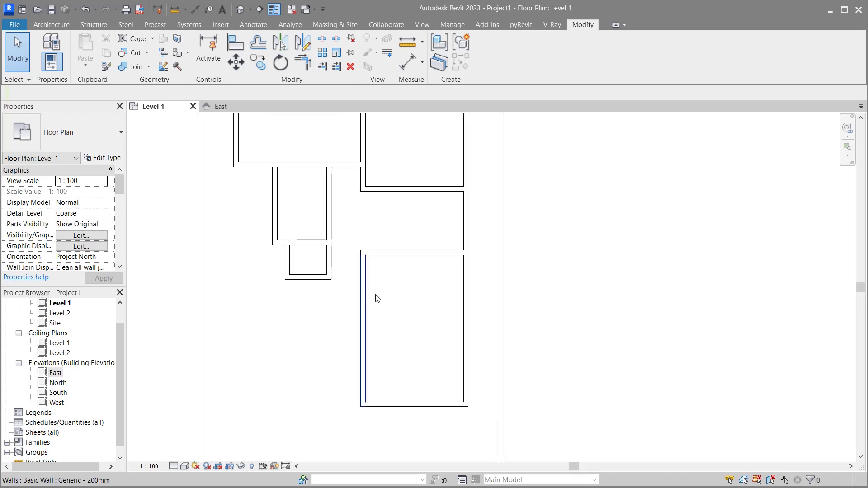
click(465, 297)
mouse_move(469, 405)
mouse_down()
mouse_move(476, 266)
mouse_move(468, 255)
mouse_up()
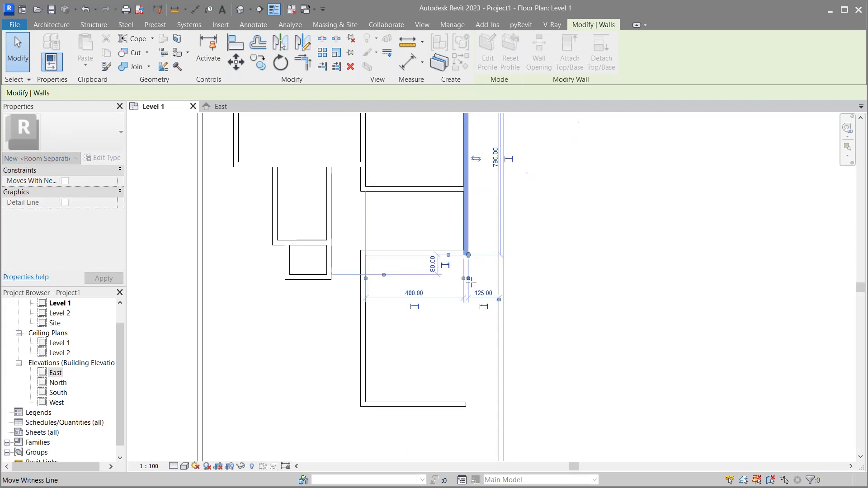
click(462, 342)
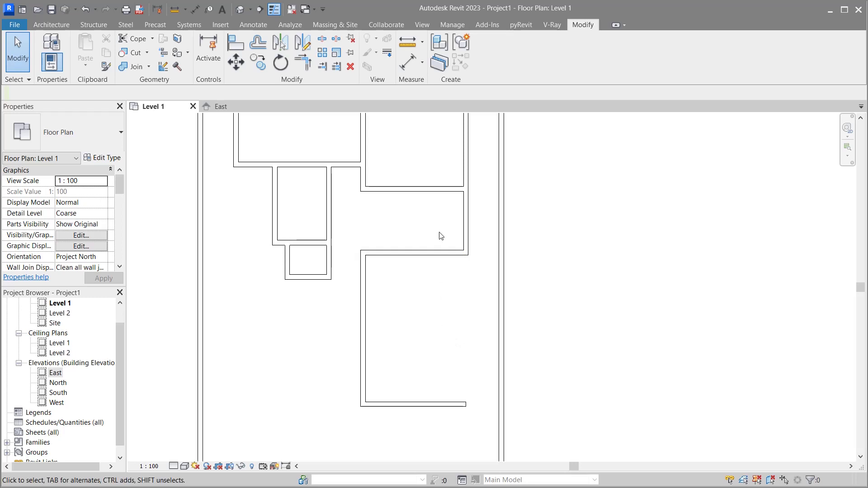
drag(441, 235, 352, 430)
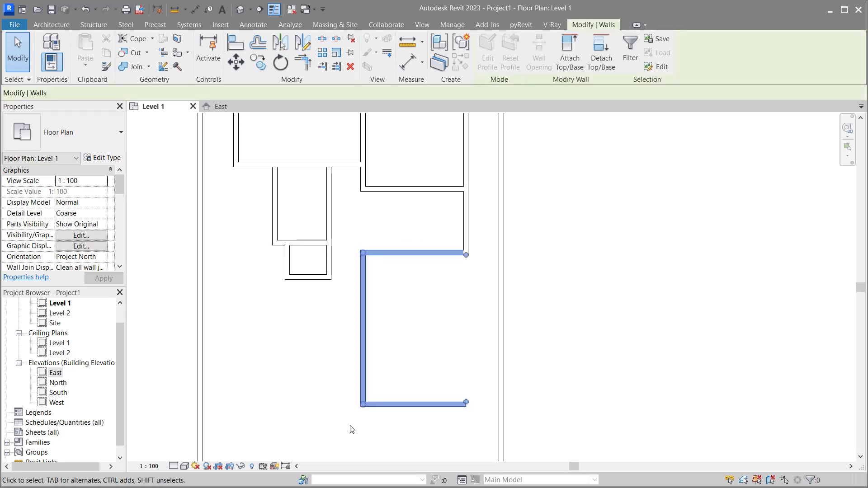
Step: Move the three room walls toward the external right wall
click(236, 64)
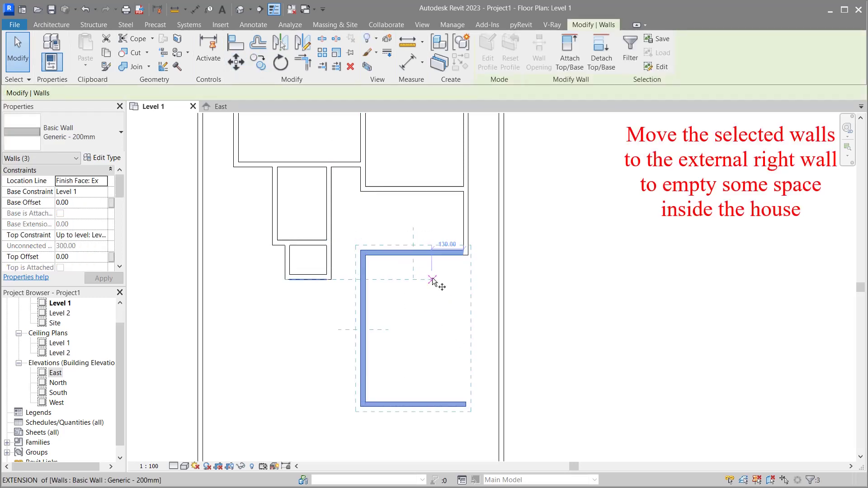
click(468, 255)
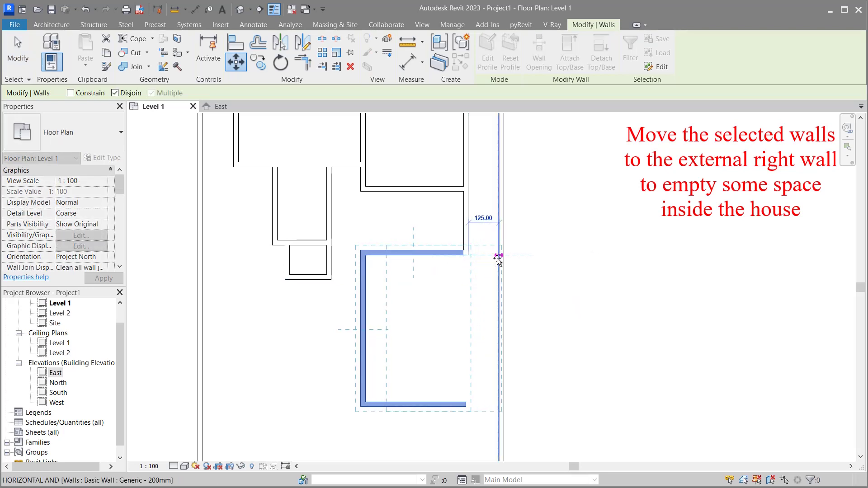
click(499, 259)
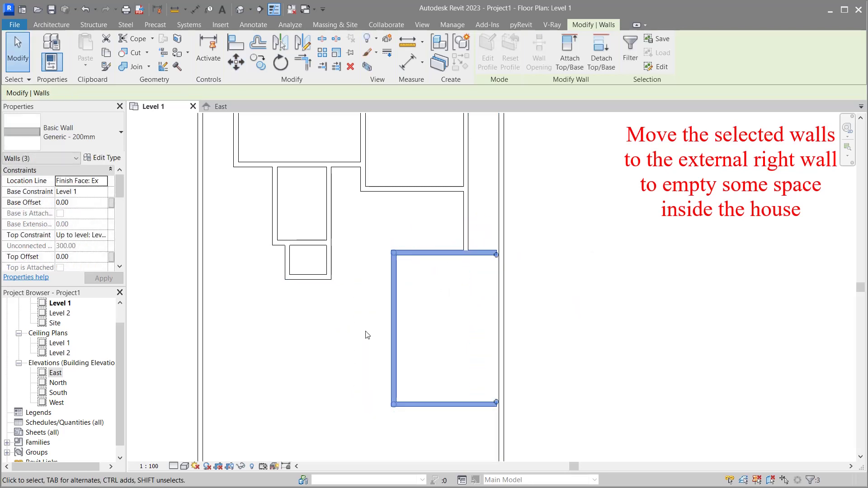
click(352, 344)
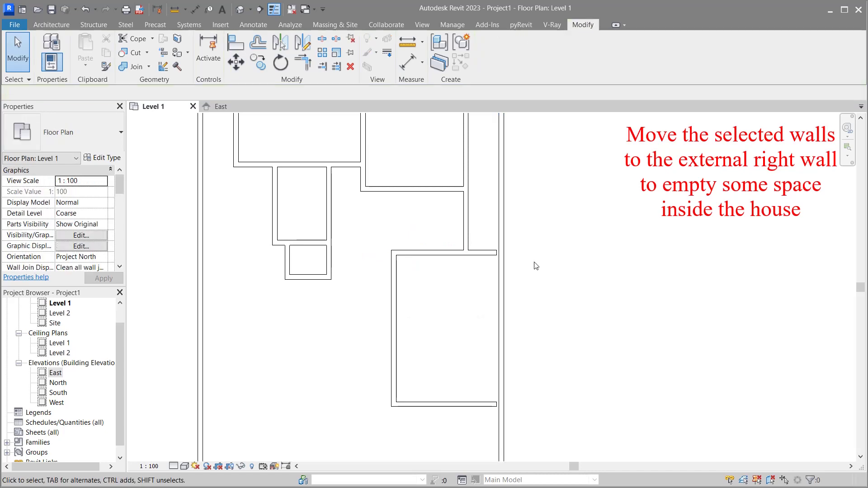
Step: Reselect the three walls and move them flush against the external wall's inner face
scroll(536, 266, up, 2)
scroll(384, 293, down, 1)
scroll(384, 293, down, 1)
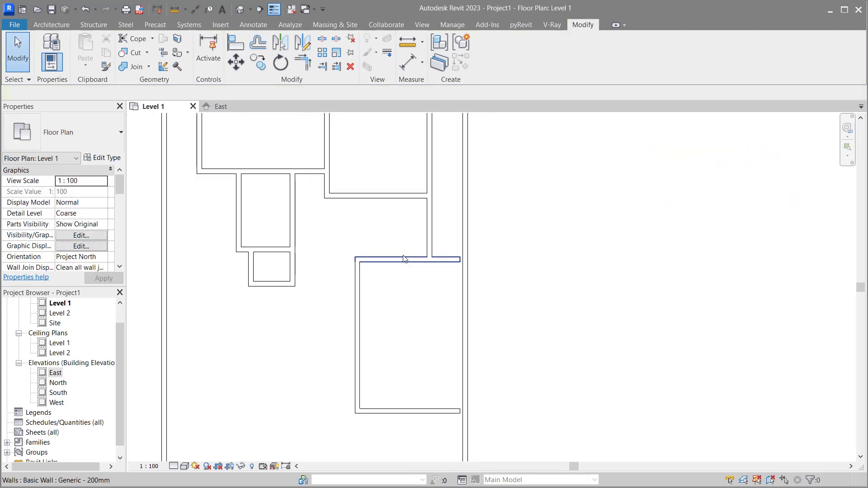
mouse_move(412, 235)
mouse_down()
mouse_move(366, 423)
mouse_move(346, 432)
mouse_up()
click(236, 62)
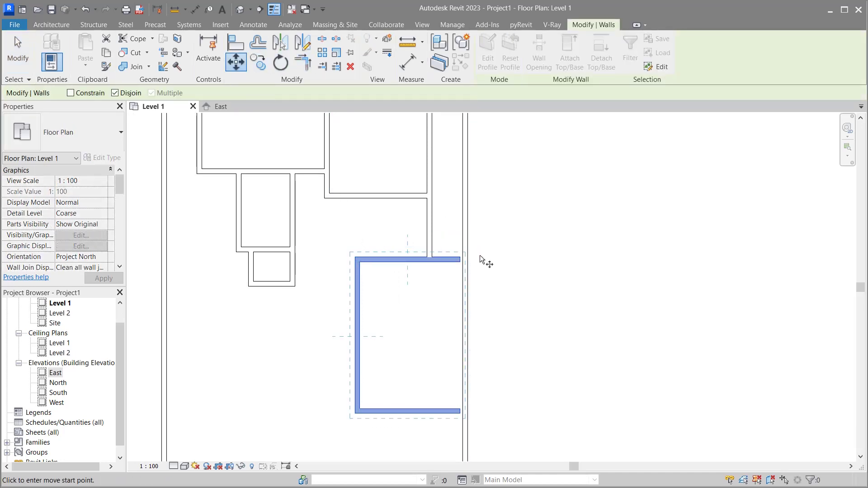
scroll(481, 258, up, 1)
scroll(471, 271, up, 1)
scroll(443, 289, up, 2)
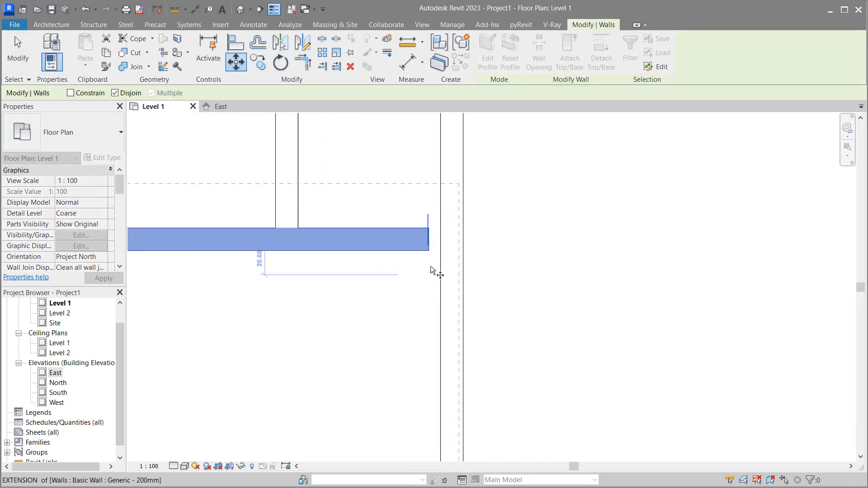
click(426, 243)
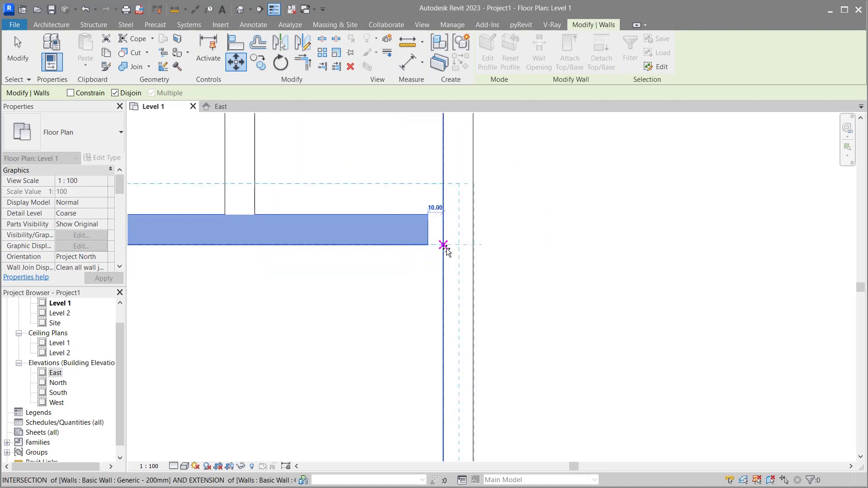
click(443, 245)
scroll(410, 240, down, 2)
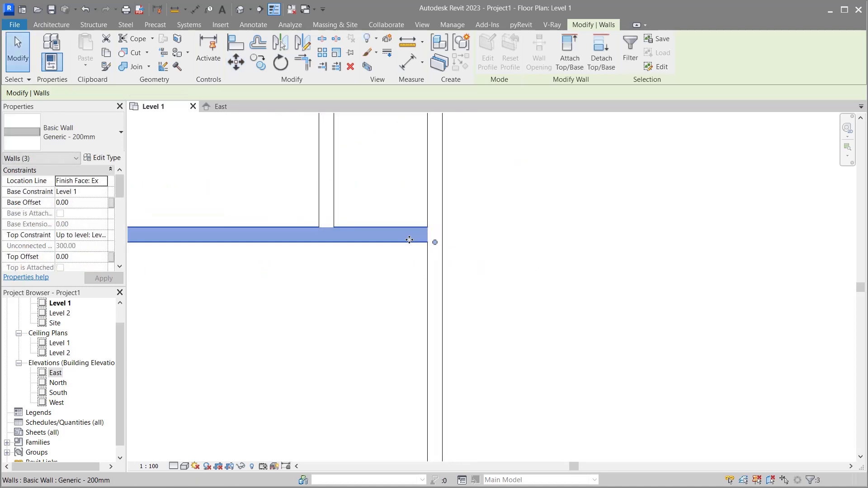
scroll(410, 240, down, 2)
scroll(410, 239, down, 2)
Step: Move the room's left wall so the room is 400 wide instead of 410
key(Escape)
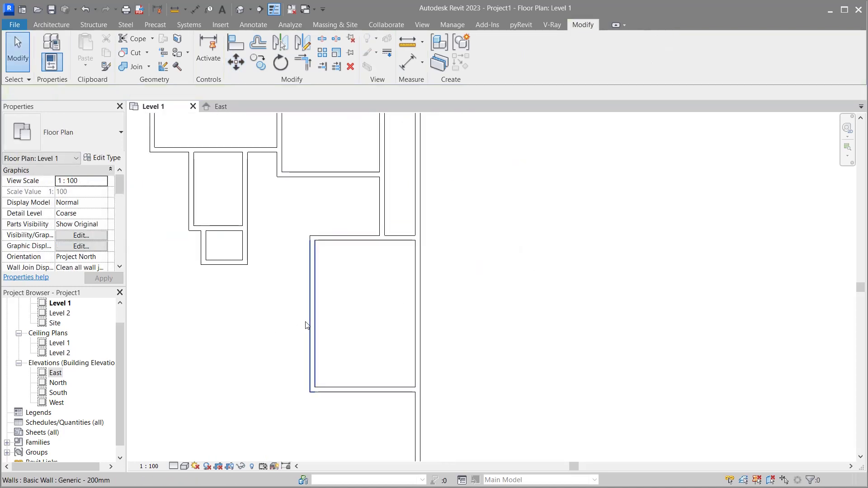
click(306, 325)
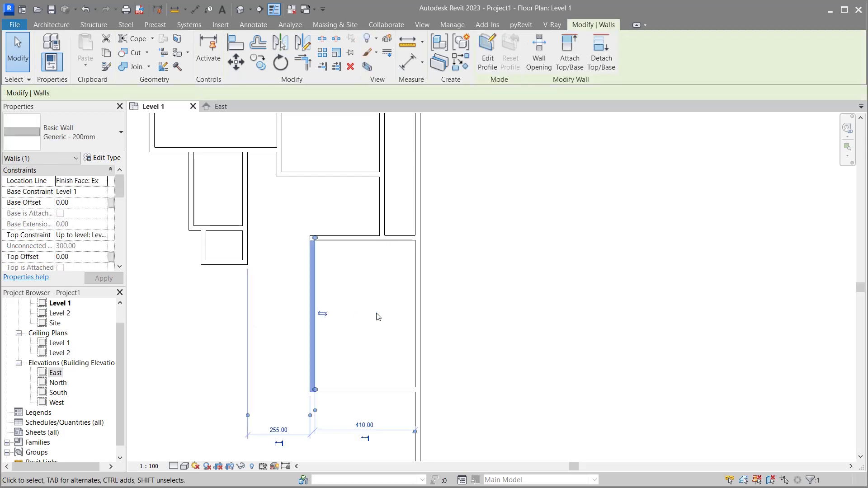
click(364, 425)
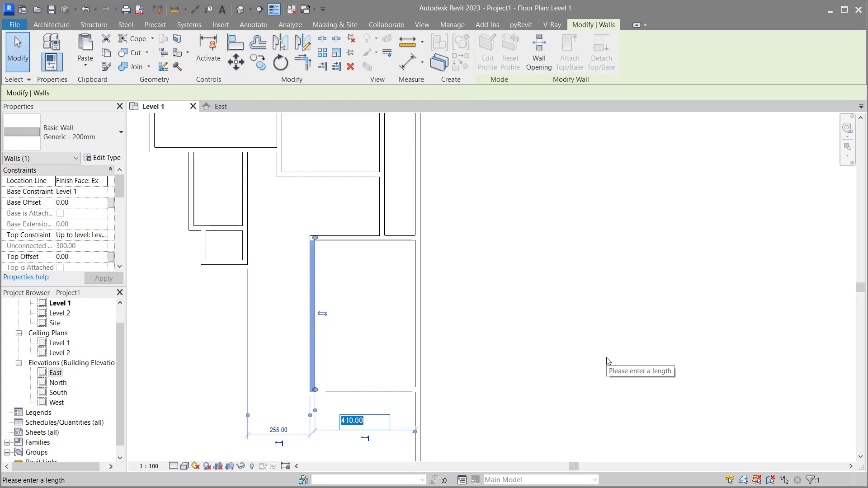
text(4)
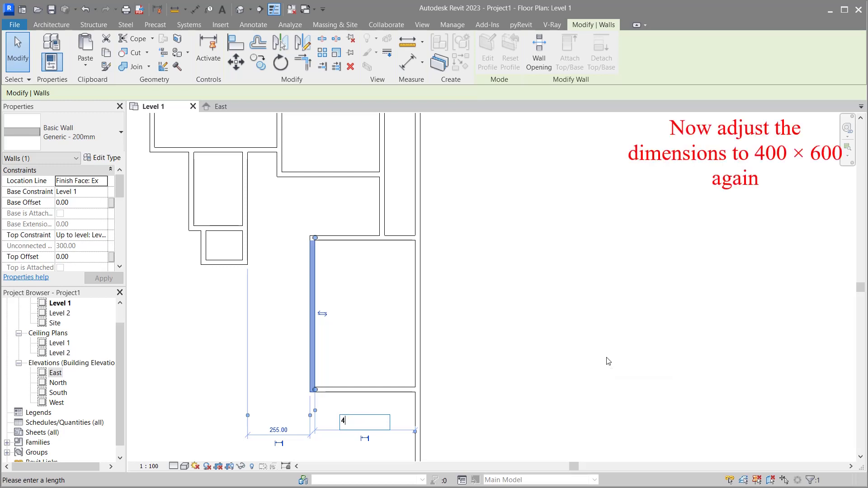
text(00)
key(Return)
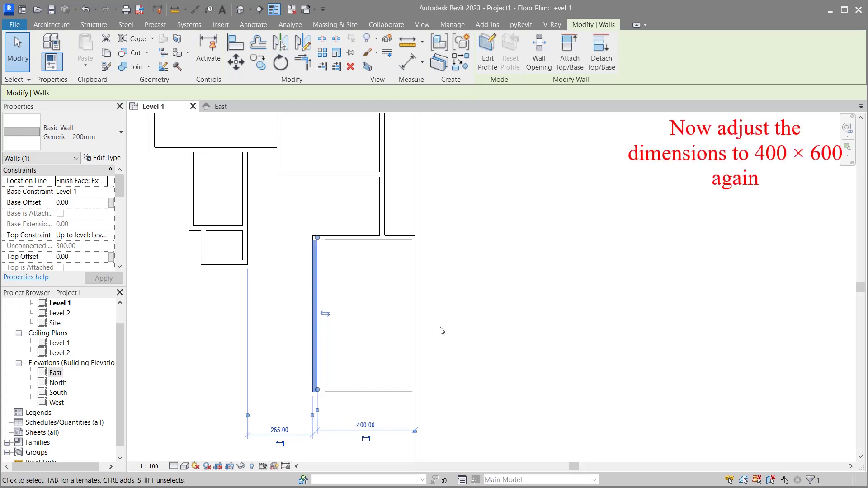
click(390, 319)
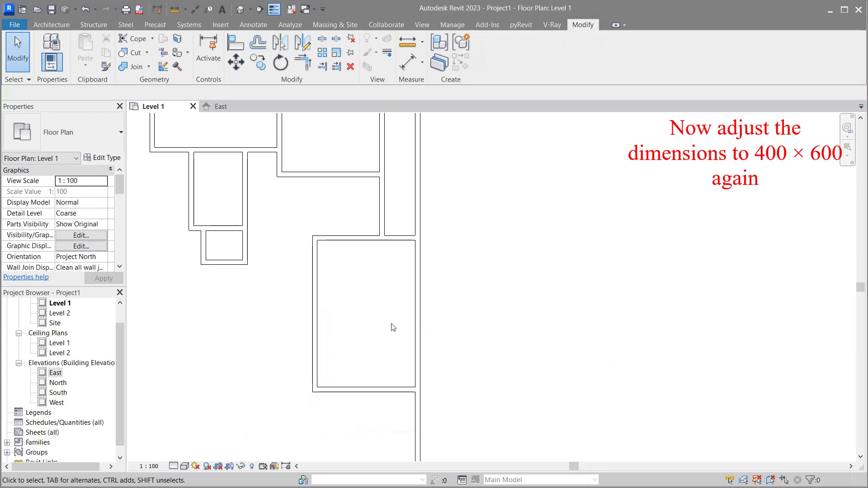
Step: Select the bottom wall to confirm the room's depth still reads 600
click(370, 388)
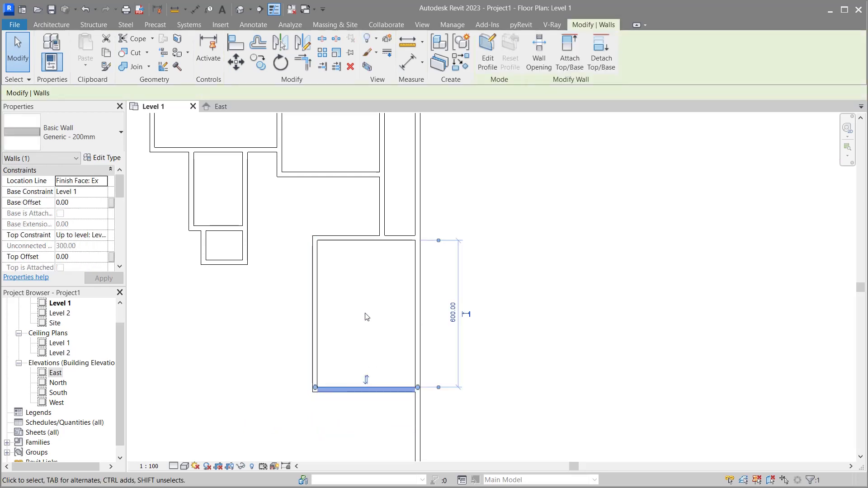
scroll(452, 319, up, 2)
scroll(454, 326, down, 1)
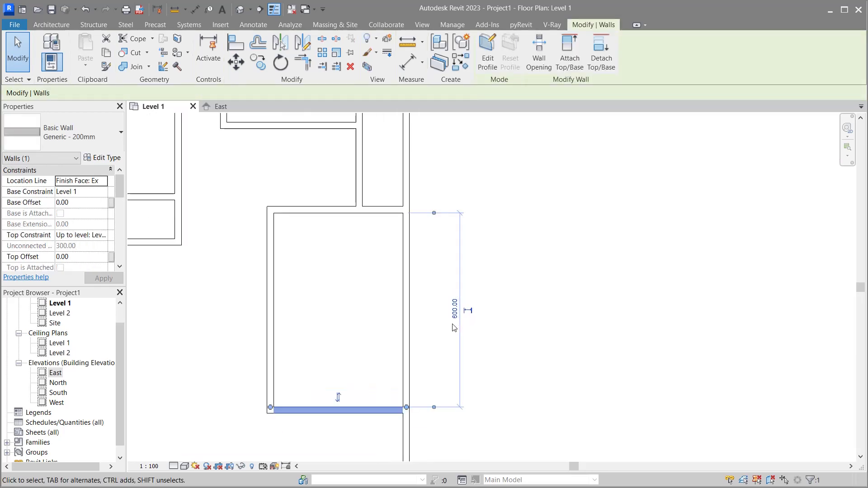
scroll(454, 327, down, 1)
click(250, 314)
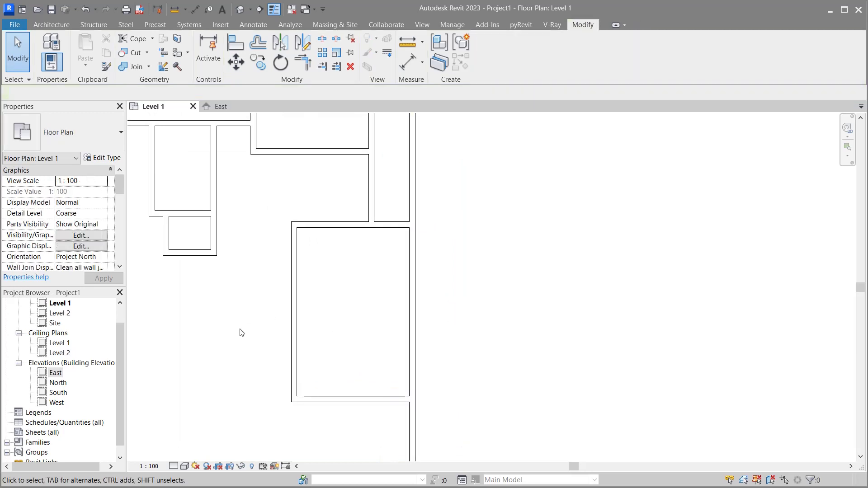
Step: Extend the wall below the small room rightward to meet the moved room
click(222, 300)
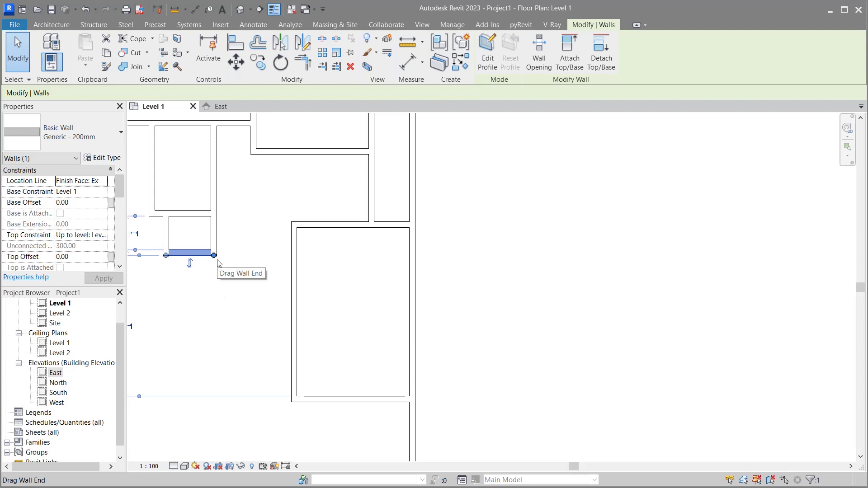
drag(217, 261, 292, 256)
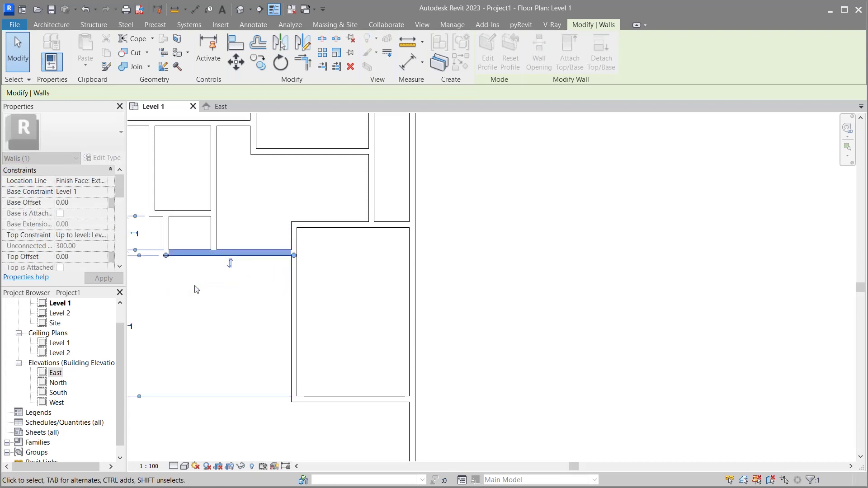
click(193, 322)
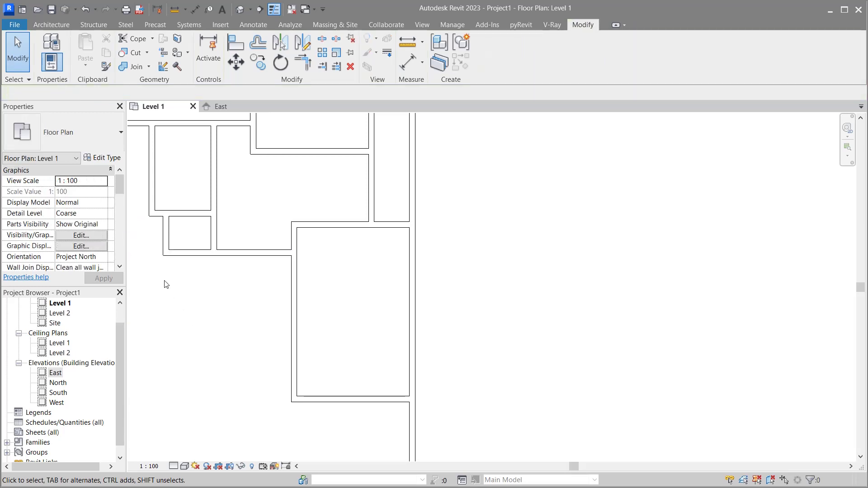
Step: Stretch the small room's left wall downward and select the horizontal wall above the lower-left room
click(165, 243)
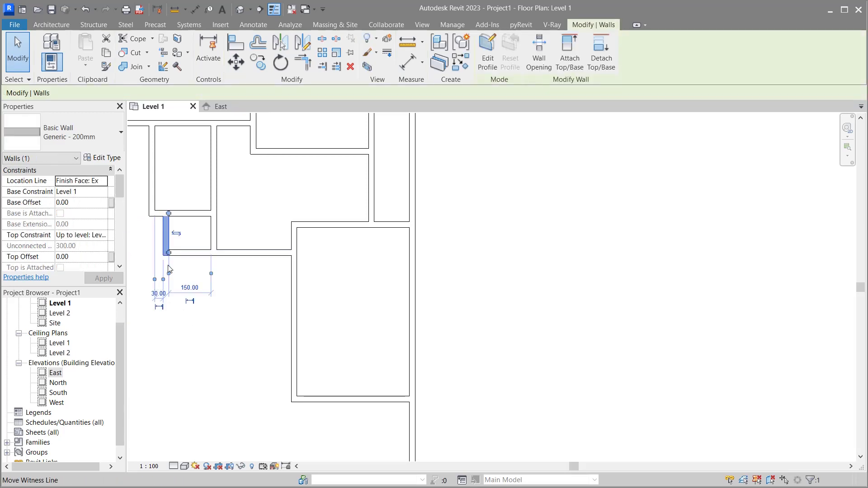
drag(169, 253, 169, 324)
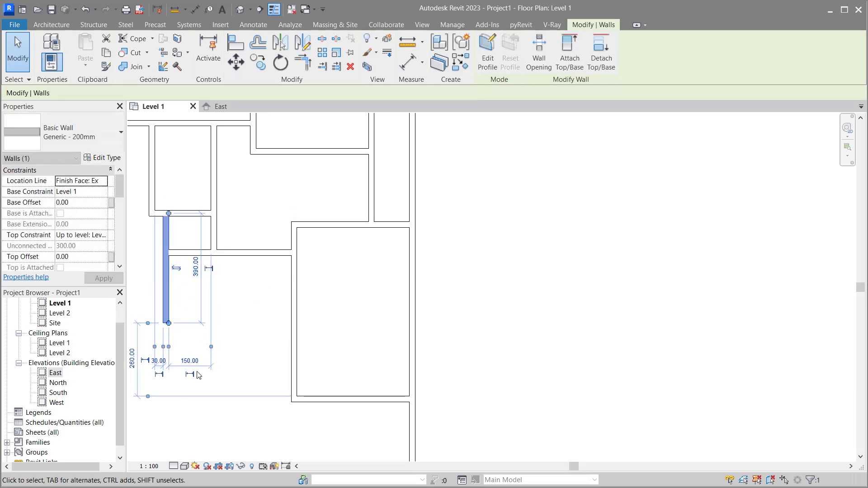
click(244, 303)
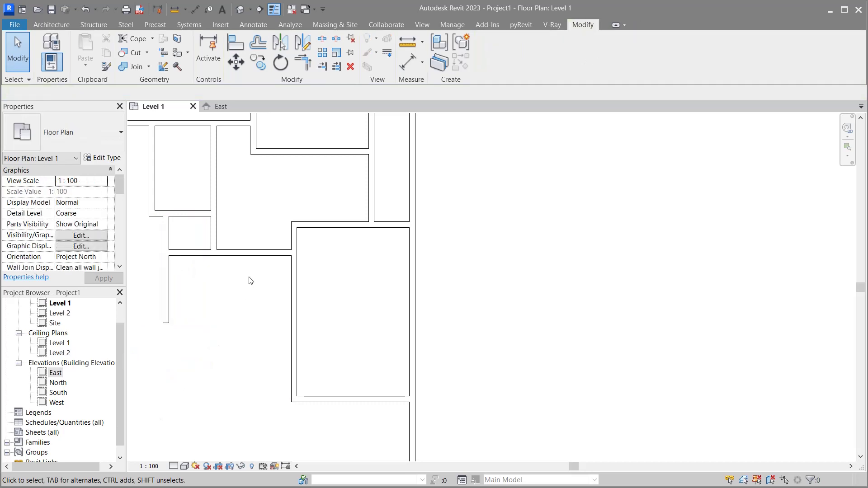
click(248, 253)
Step: Draw a short horizontal wall below the lower-left room using Create Similar
click(461, 63)
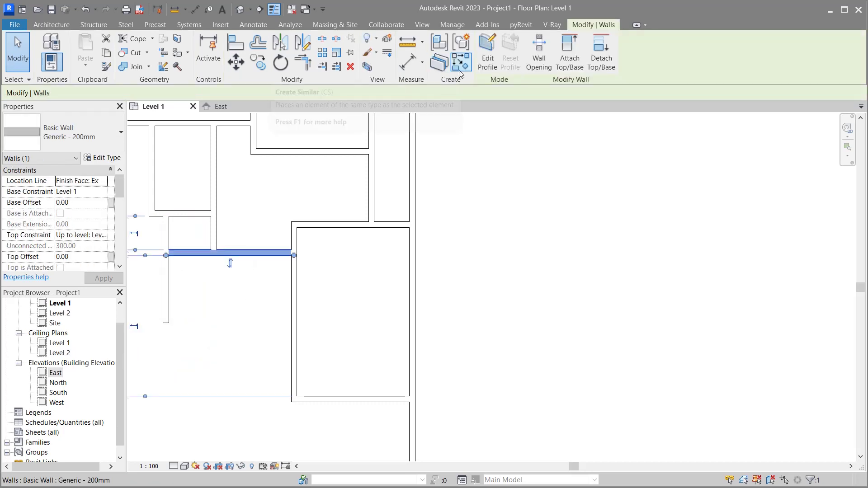
click(191, 327)
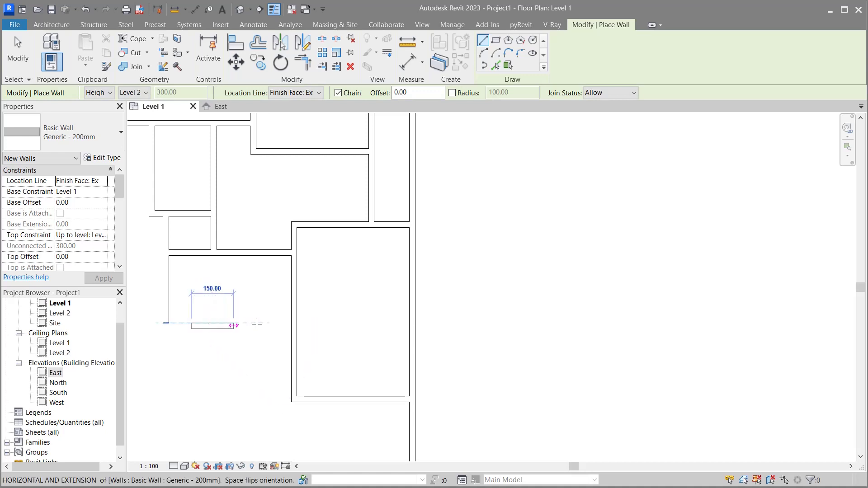
click(291, 323)
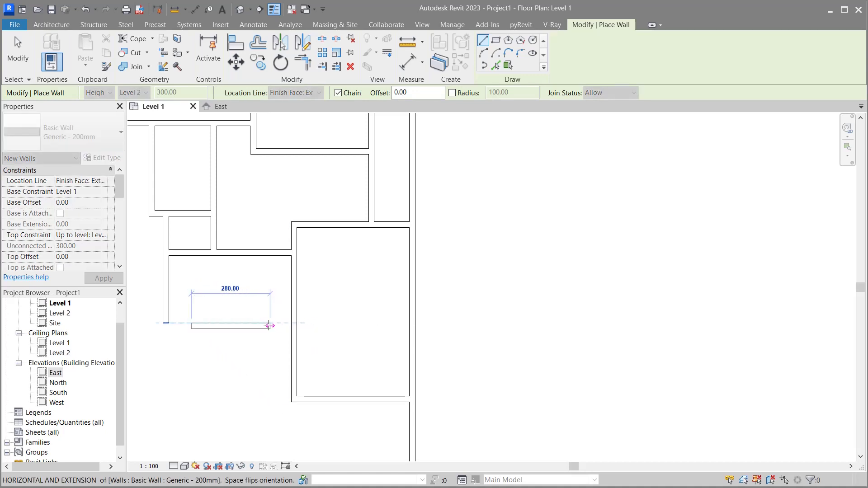
click(267, 323)
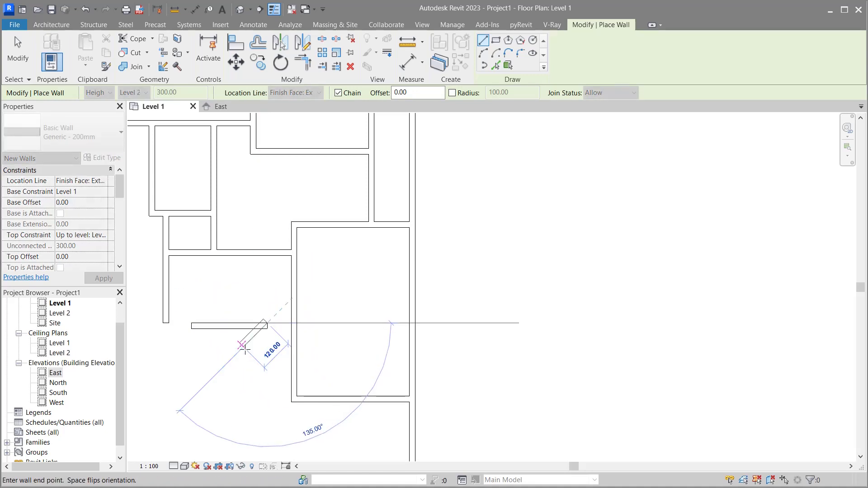
key(Escape)
key(Escape)
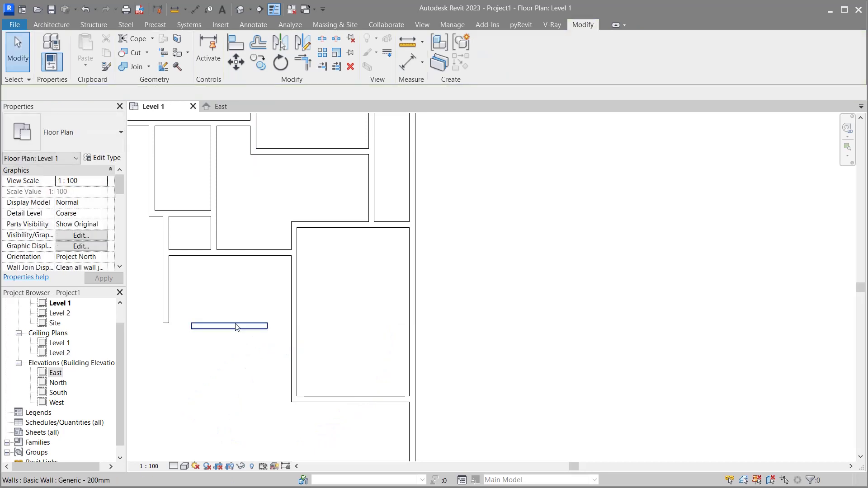
Step: Move the new short wall down so it sits 300 from the wall above
click(238, 325)
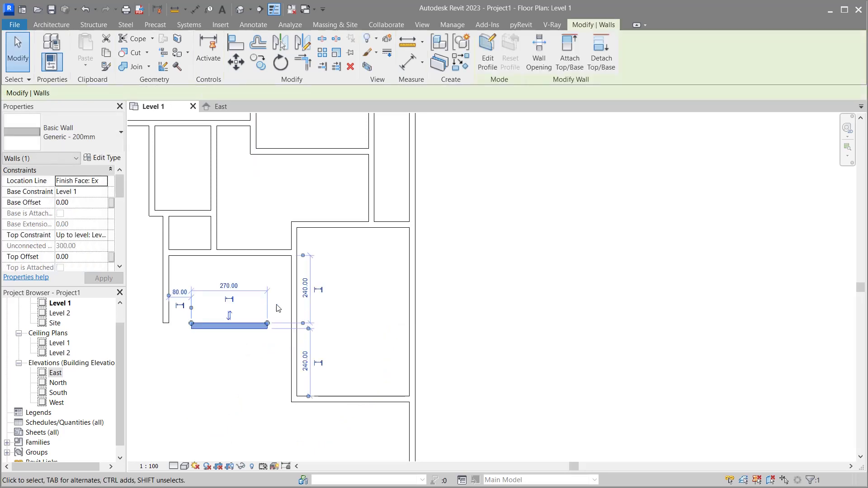
scroll(307, 294, up, 2)
scroll(300, 303, up, 1)
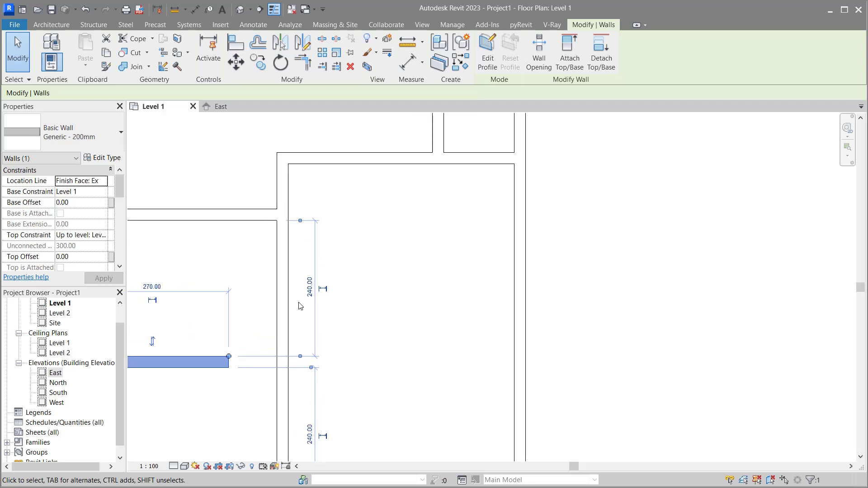
click(312, 289)
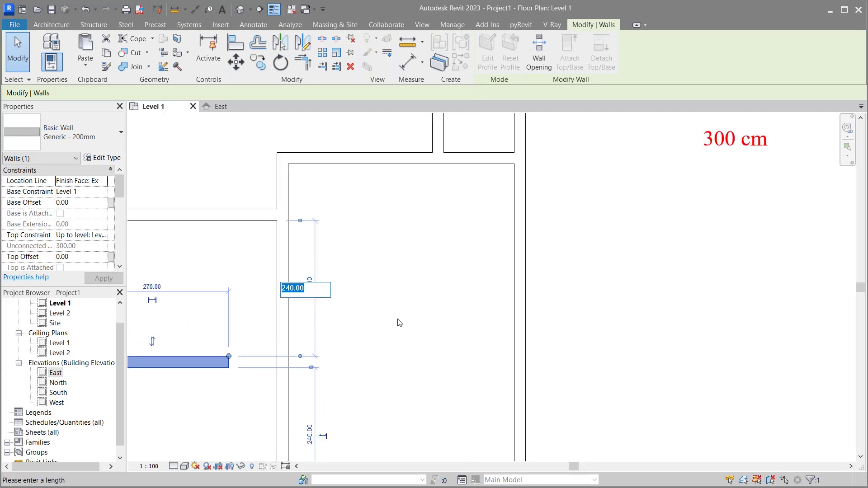
text(300)
key(Return)
scroll(437, 271, down, 2)
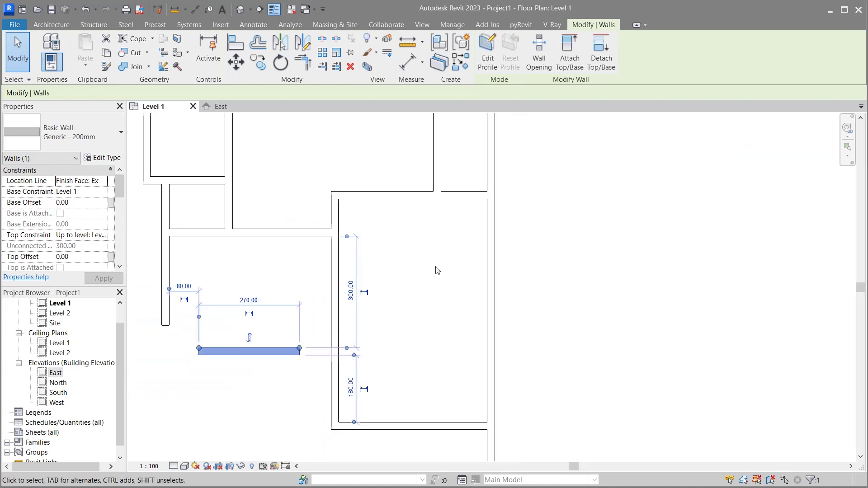
Step: Join the room's left wall and the new bottom wall into a corner with Trim/Extend to Corner
click(305, 68)
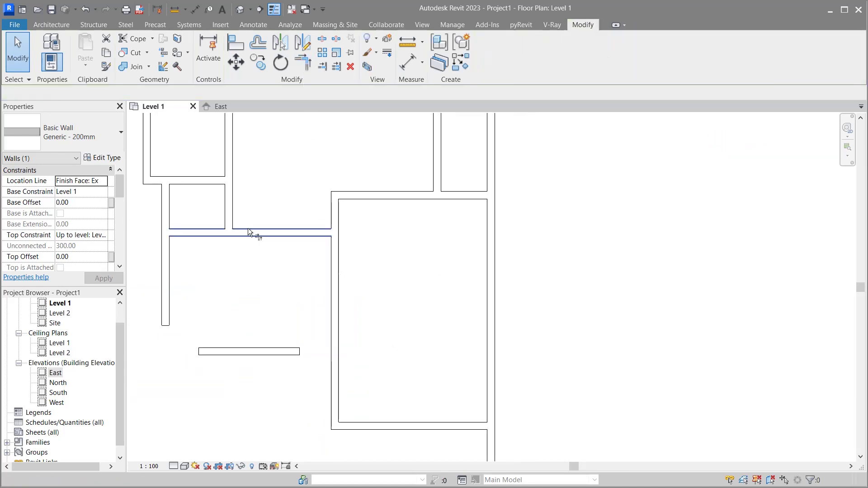
click(169, 297)
click(206, 350)
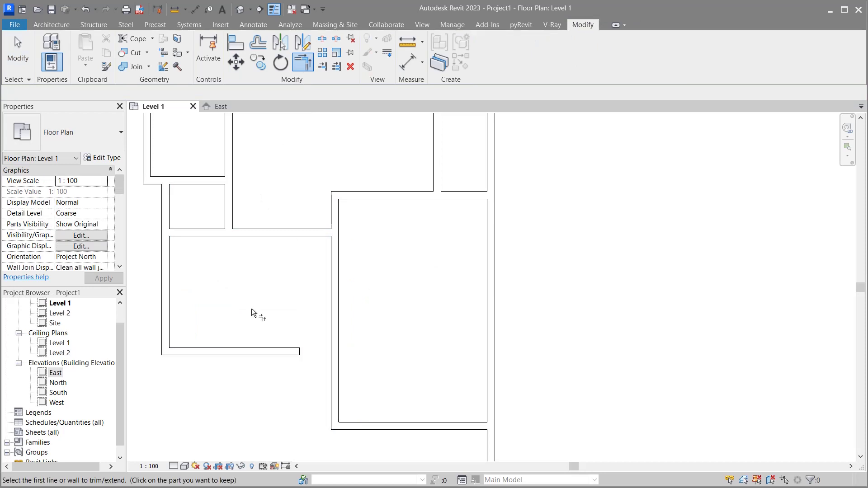
right_click(252, 305)
click(266, 306)
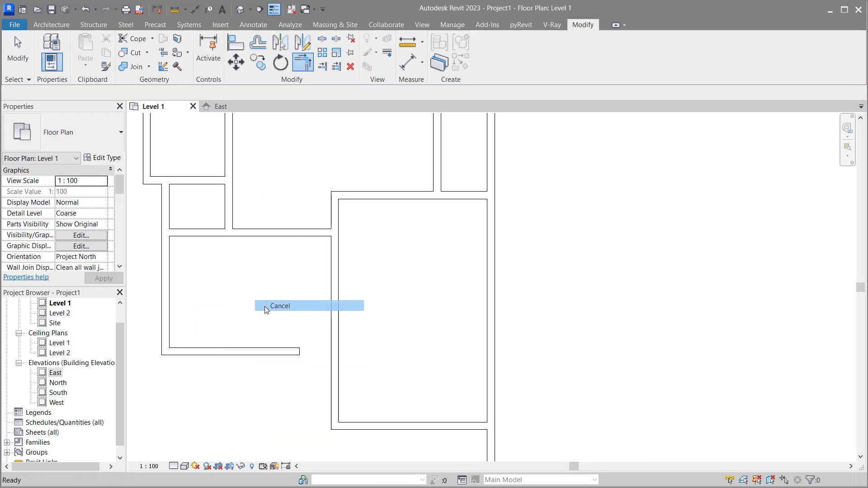
Step: Extend the bottom wall's right end to meet the right wall
click(277, 353)
drag(301, 351, 331, 348)
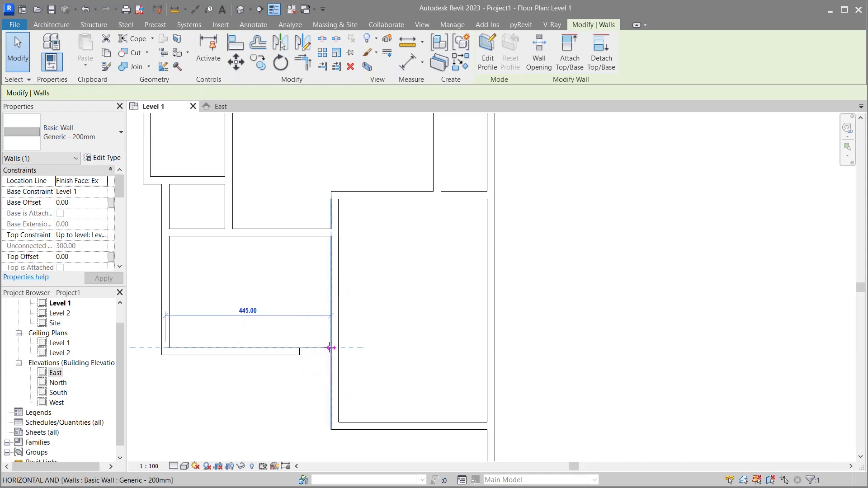
click(273, 284)
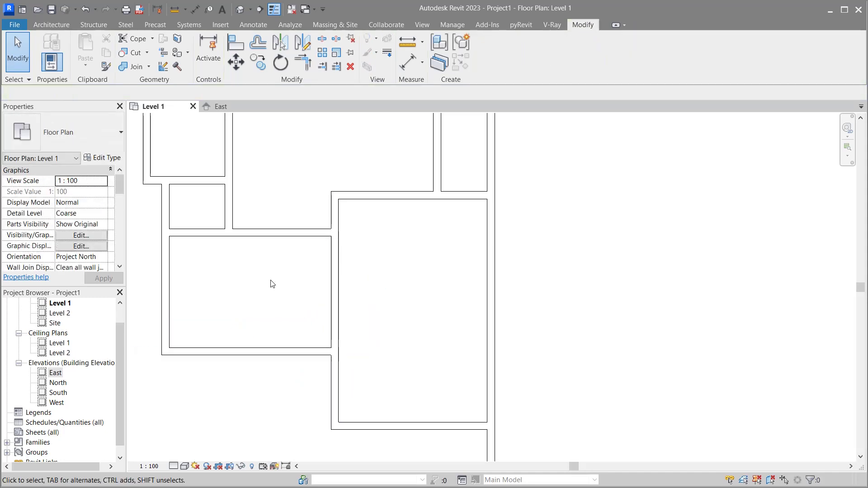
scroll(229, 275, down, 1)
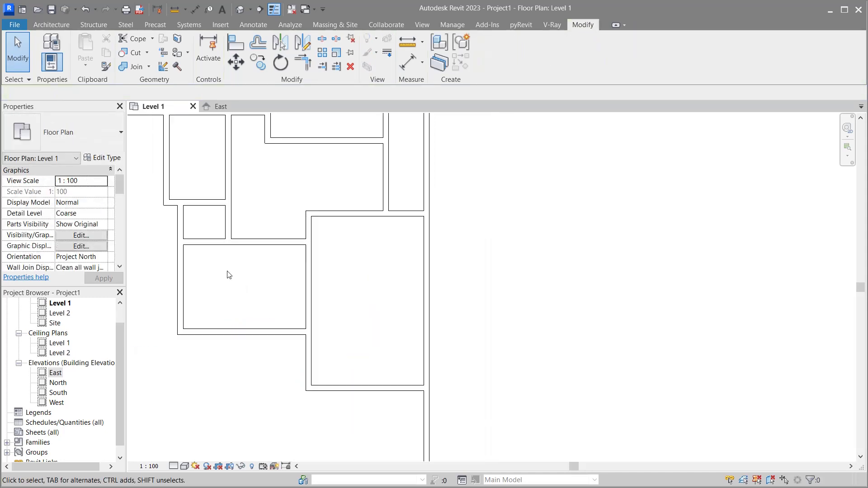
scroll(228, 268, down, 1)
scroll(296, 421, up, 1)
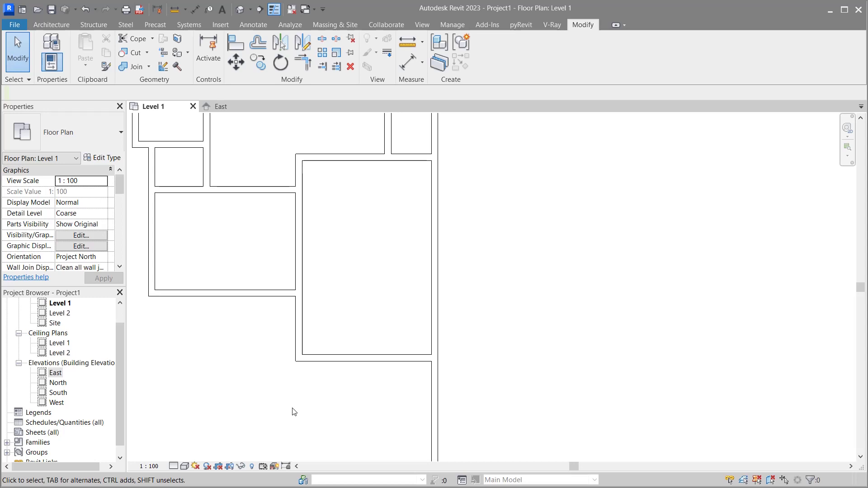
scroll(358, 209, down, 1)
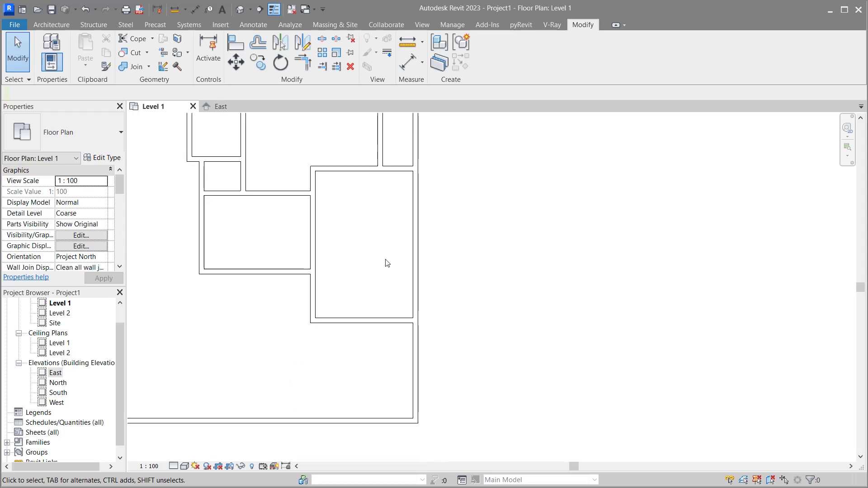
scroll(548, 337, down, 1)
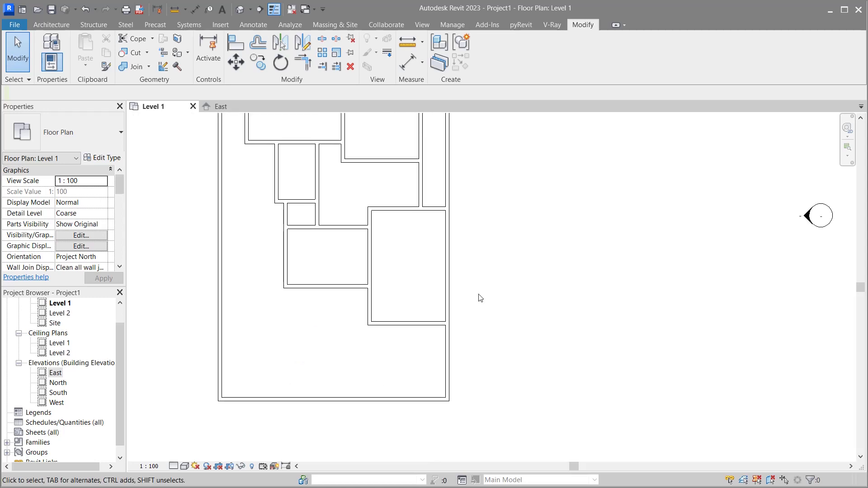
scroll(357, 308, up, 2)
scroll(373, 341, up, 1)
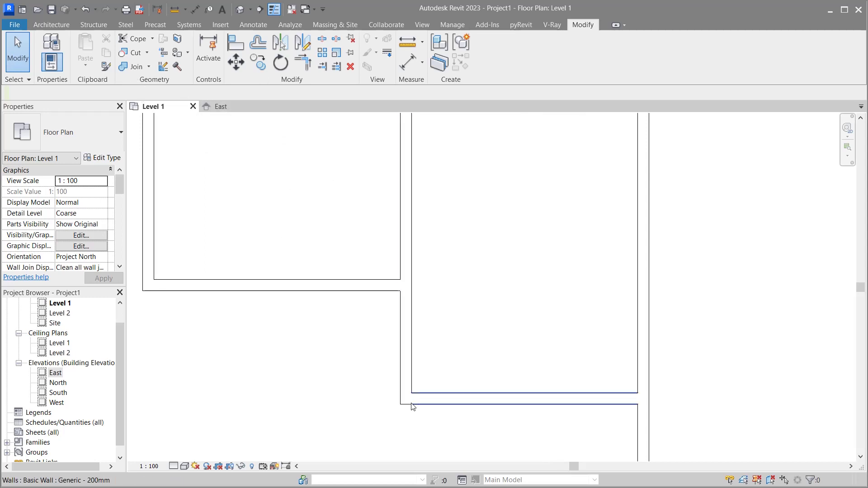
Step: Draw a 90-long vertical wall stub hanging down from the horizontal wall
click(426, 402)
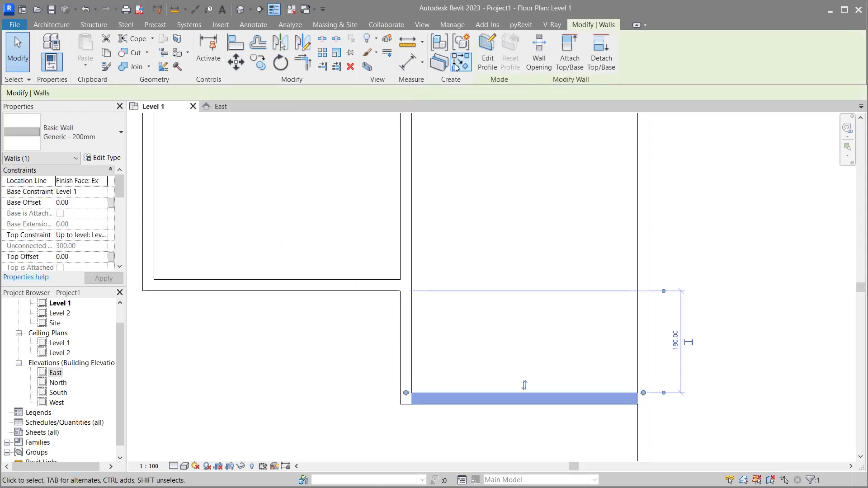
key(w)
key(a)
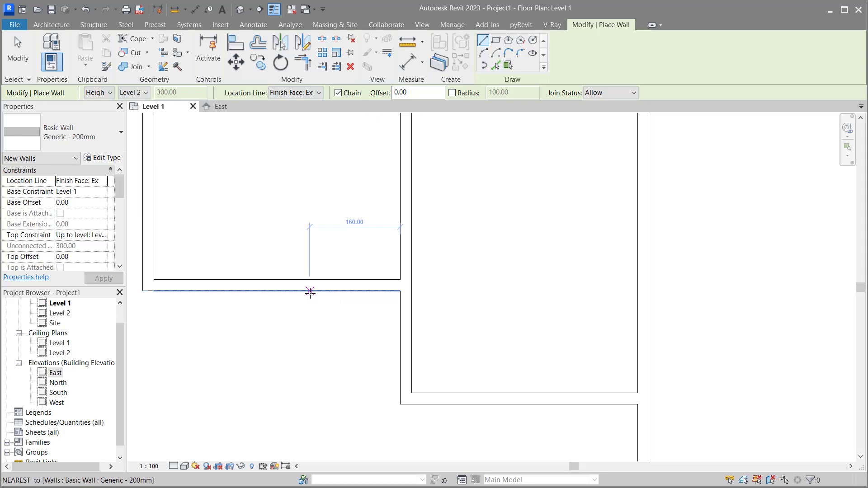
click(309, 291)
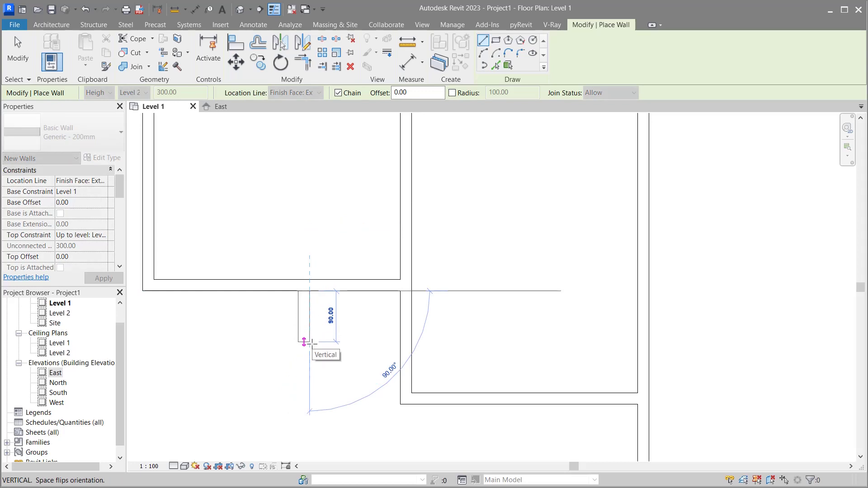
click(310, 343)
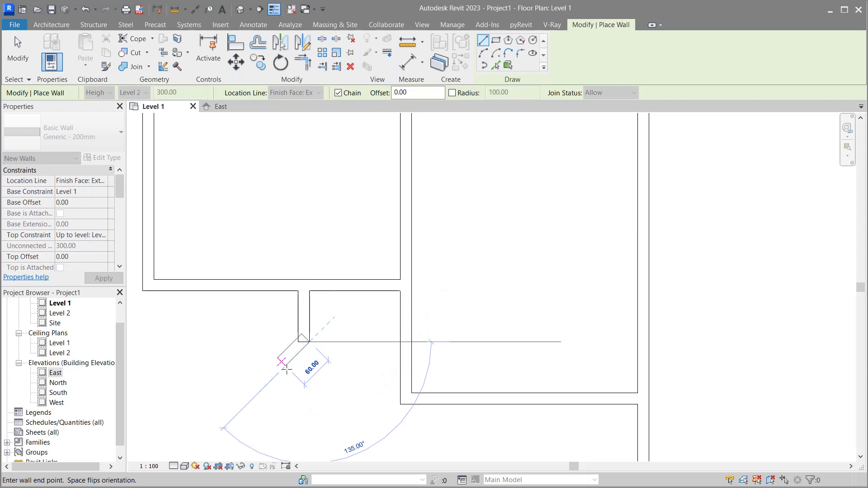
key(Escape)
key(Escape)
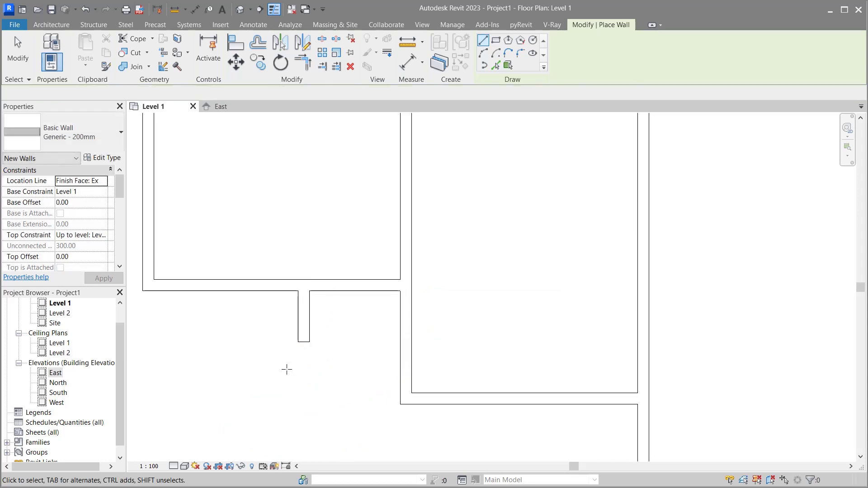
Step: Reposition the wall stub so it stands 150 from the wall to its right
click(316, 317)
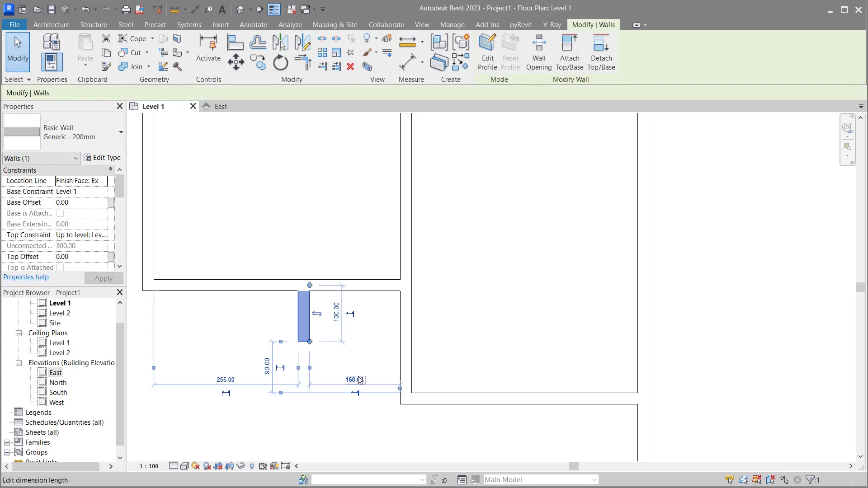
click(361, 380)
text(150)
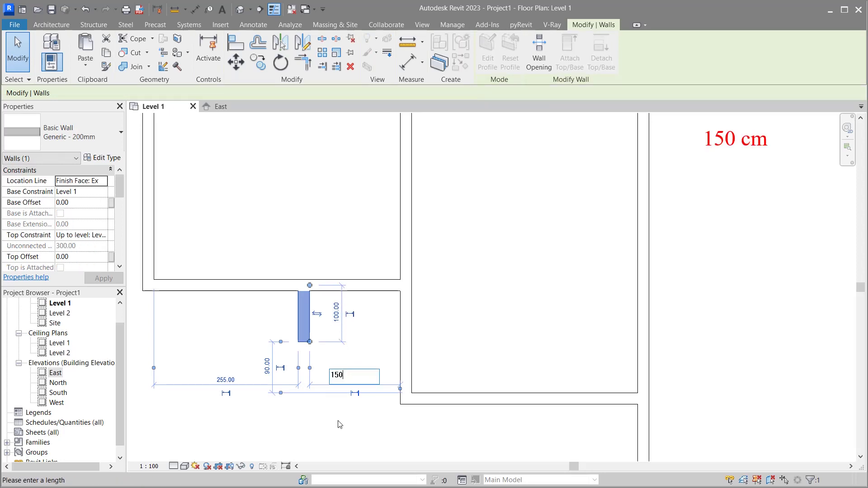
key(Return)
key(Escape)
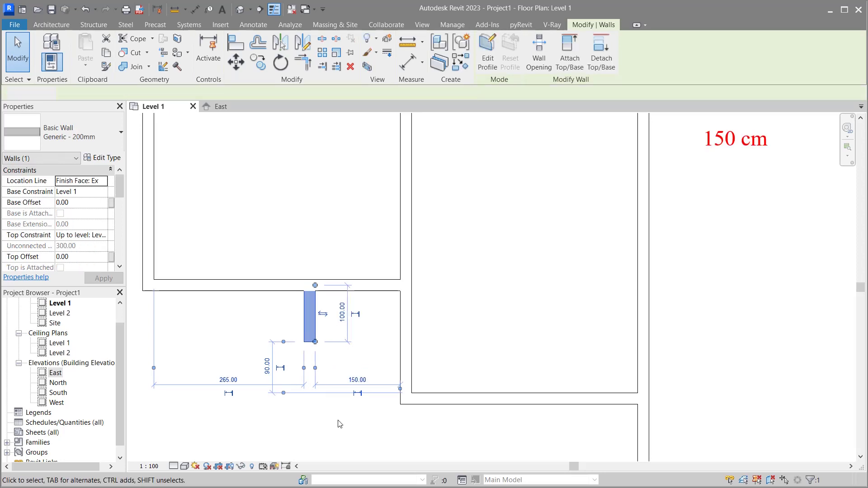
click(410, 405)
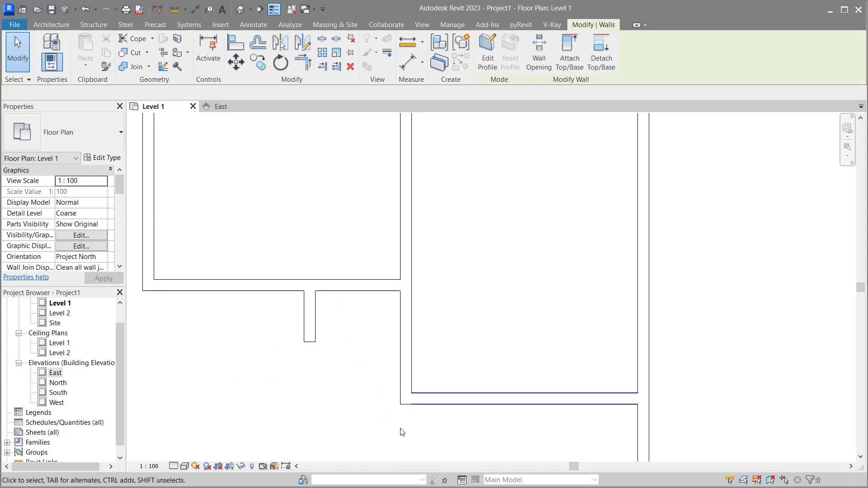
Step: Drag the lower horizontal wall's left end further left
drag(406, 394, 343, 393)
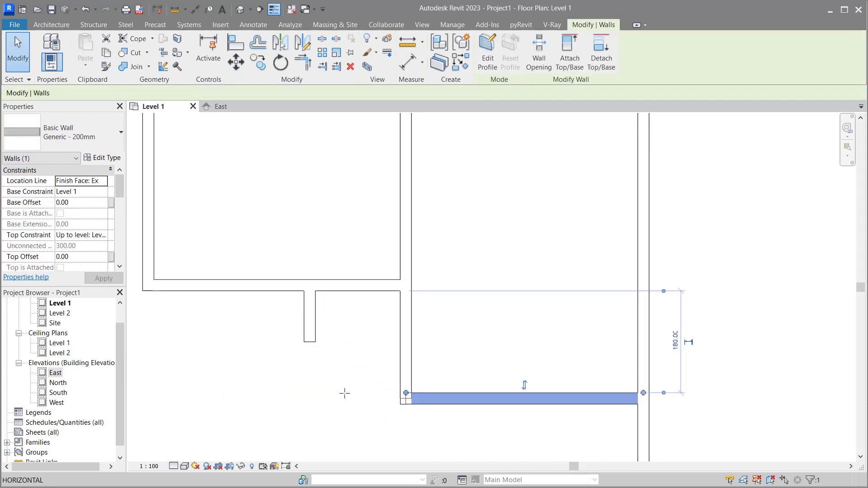
click(351, 453)
click(361, 410)
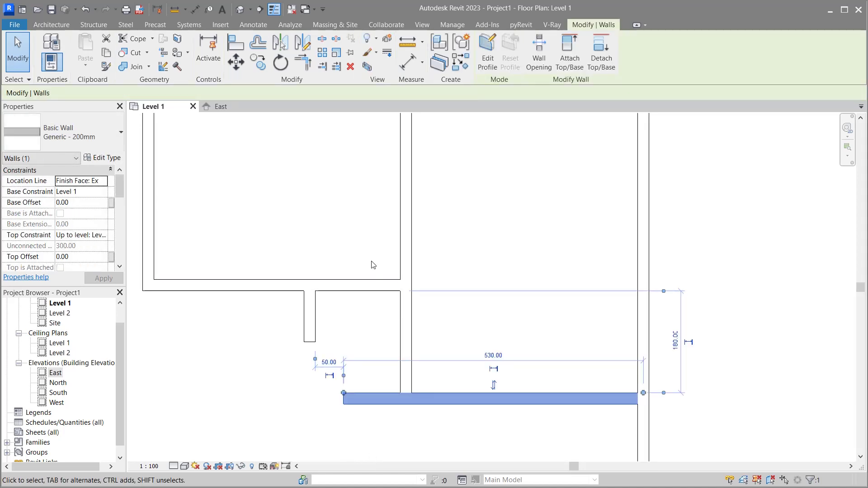
Step: Add a 100.00 aligned dimension from the lower wall's left end to the vertical wall face
click(408, 62)
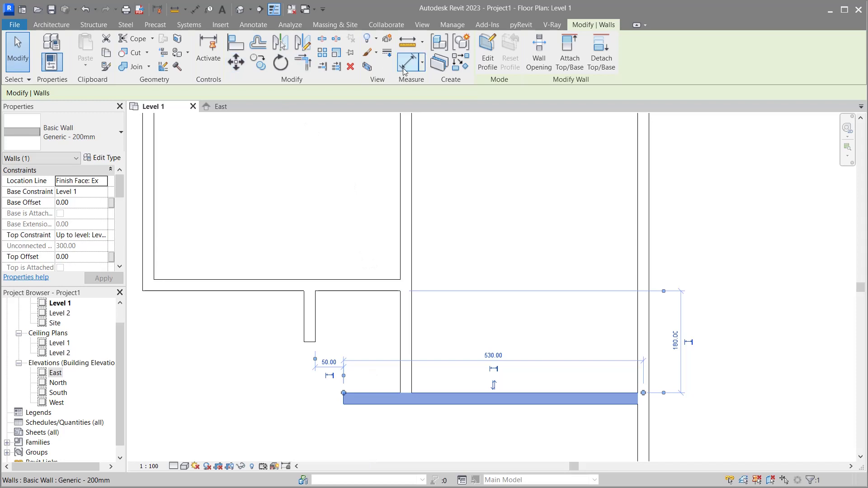
click(341, 395)
click(396, 362)
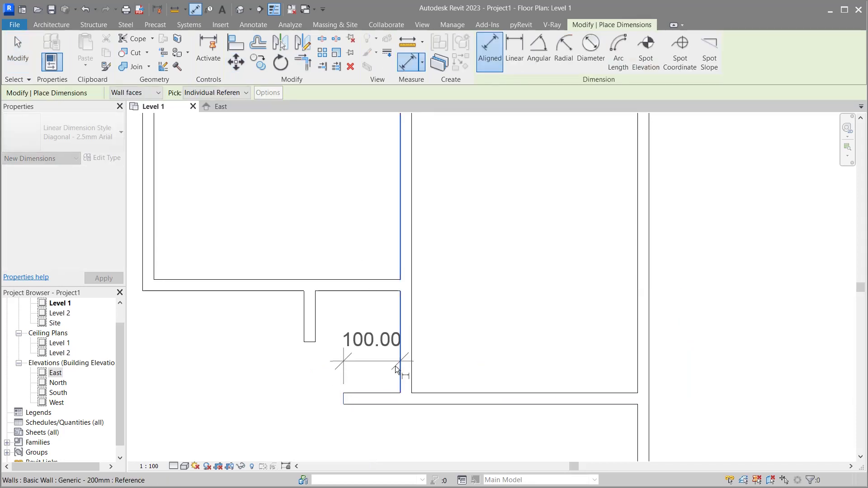
click(387, 438)
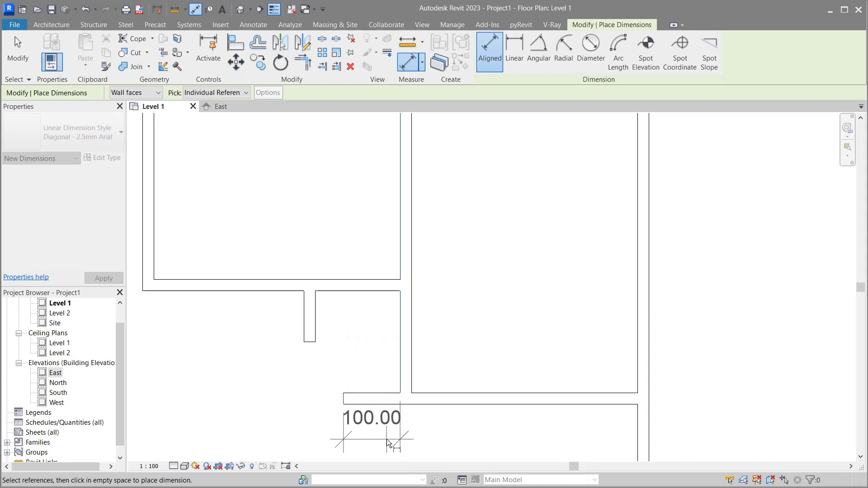
right_click(496, 419)
click(507, 278)
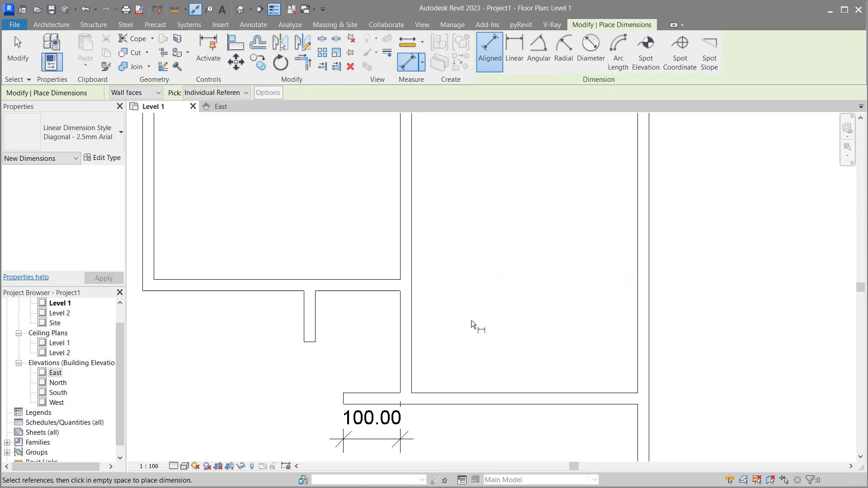
key(Escape)
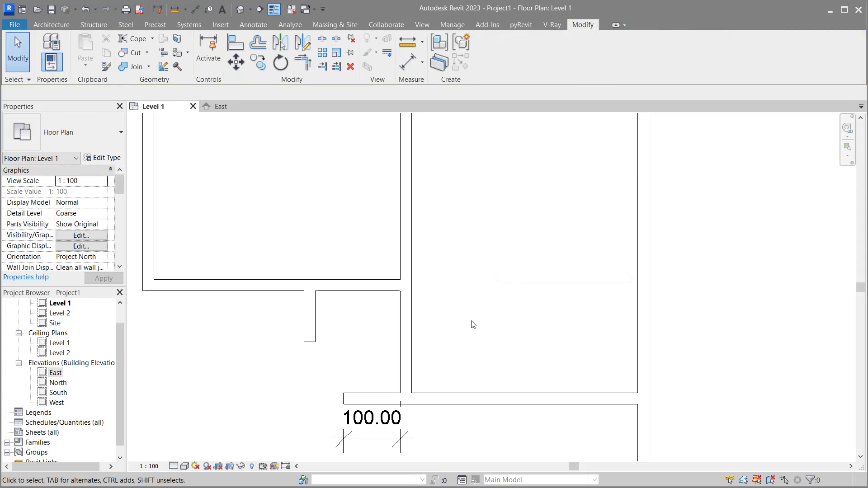
click(365, 394)
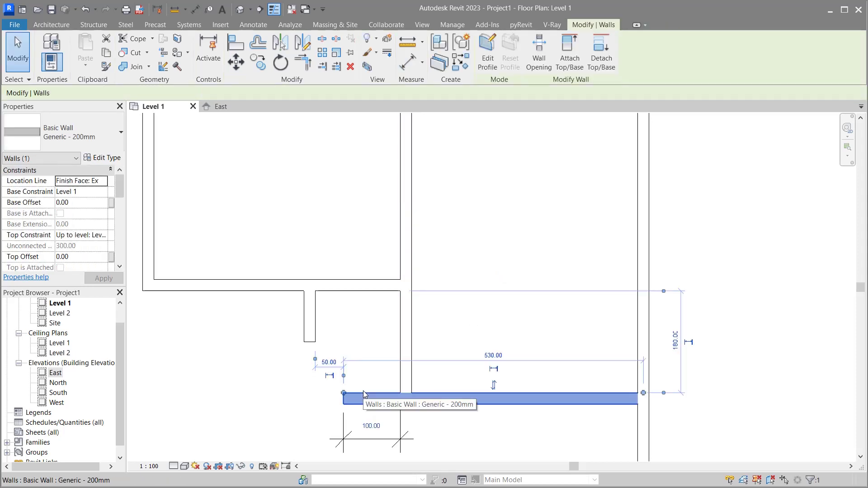
Step: Reposition the lower wall to a 150 offset, then delete the 150.00 dimension
click(373, 426)
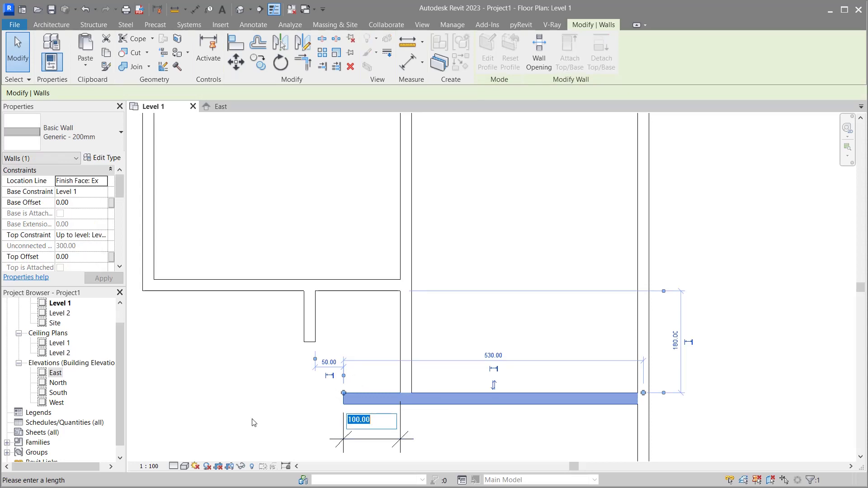
text(150)
key(Return)
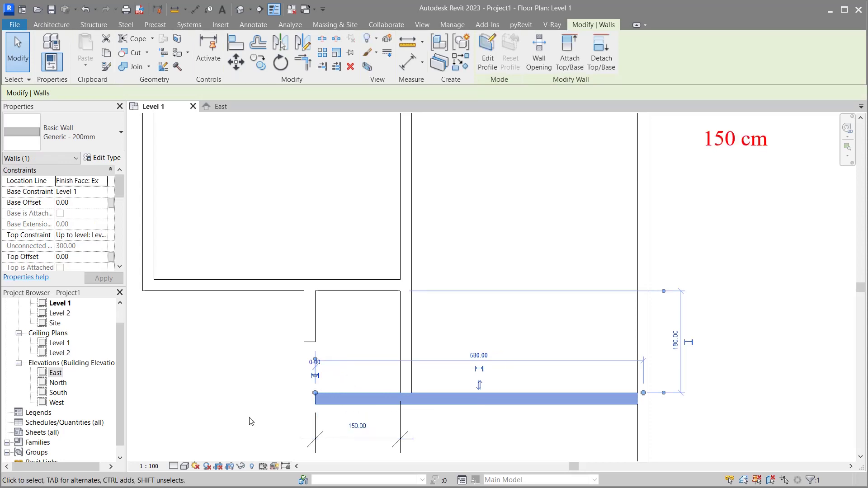
click(251, 390)
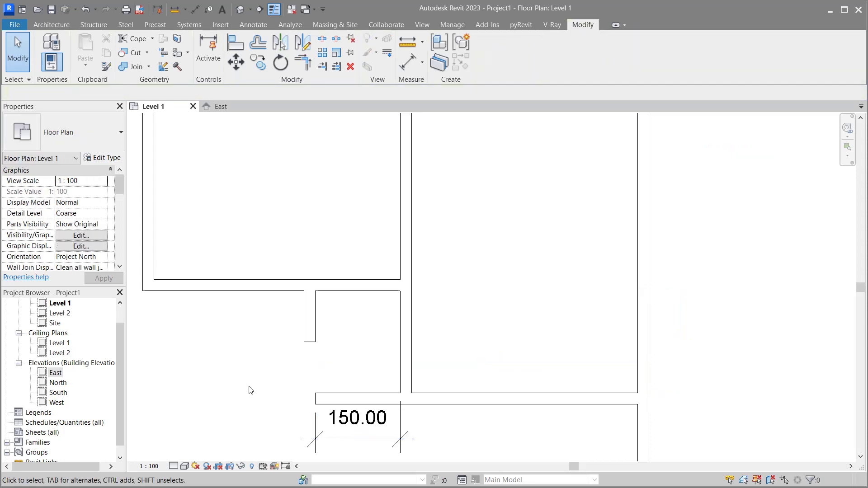
click(322, 439)
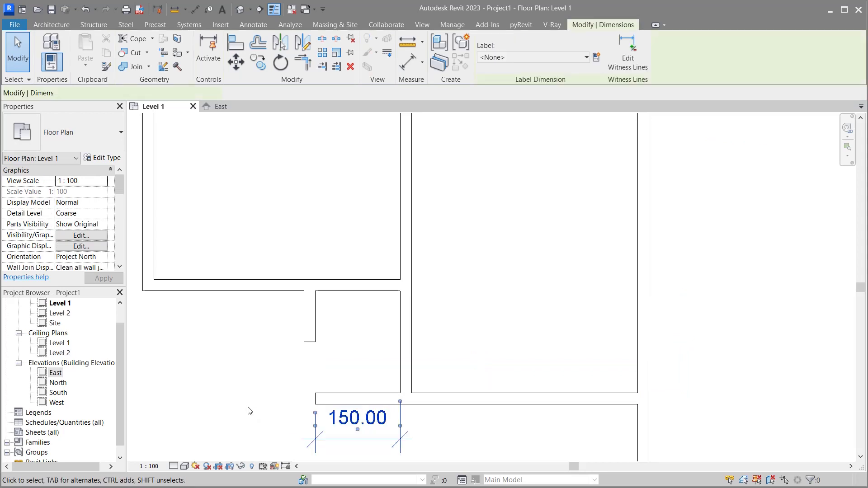
key(Delete)
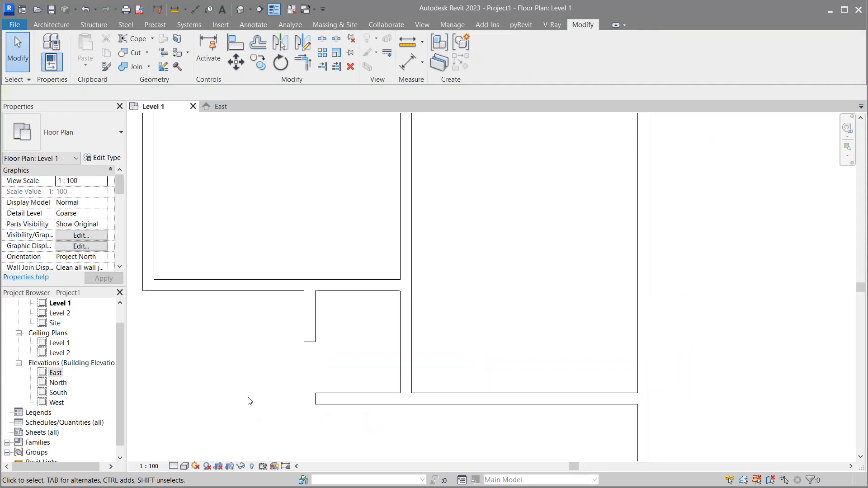
scroll(256, 290, down, 1)
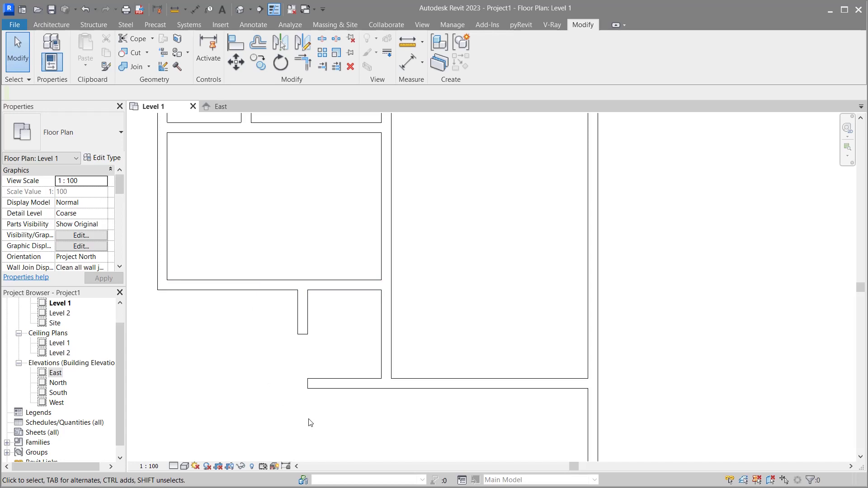
Step: Stretch the short vertical wall stub down to meet the lower wall
click(317, 362)
drag(308, 336, 308, 380)
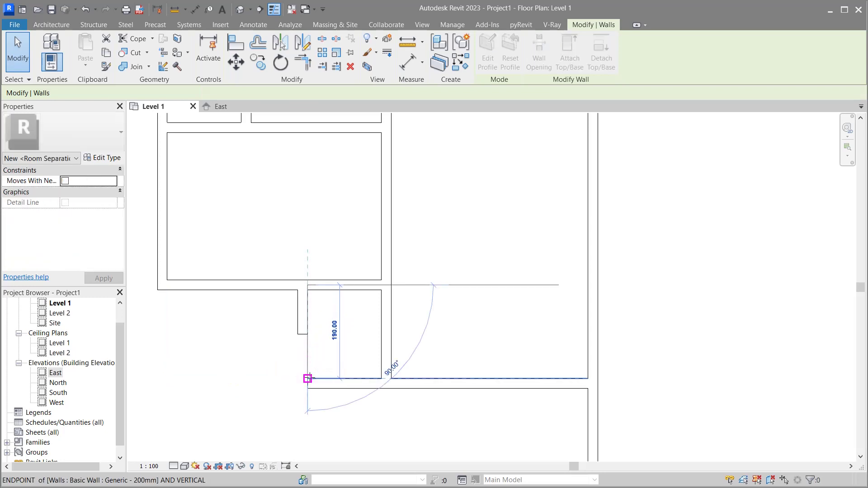
click(213, 364)
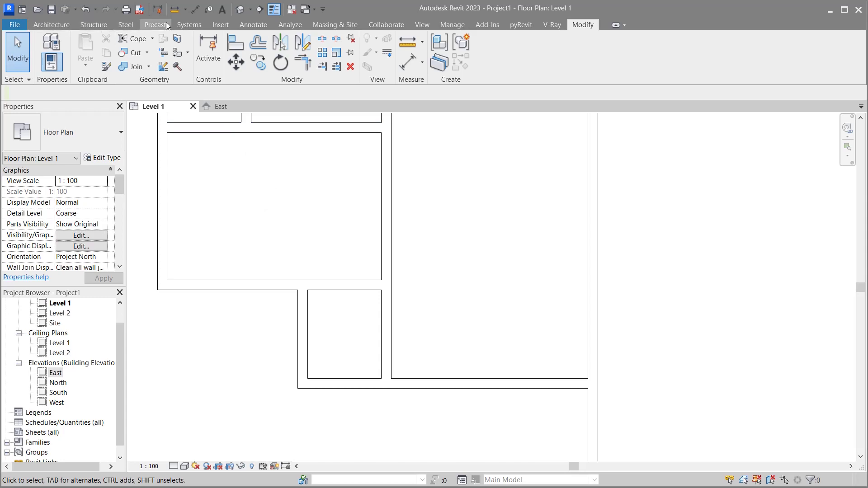
Step: Draw a vertical detail line from the wall edge and lengthen it downward to 200
click(251, 25)
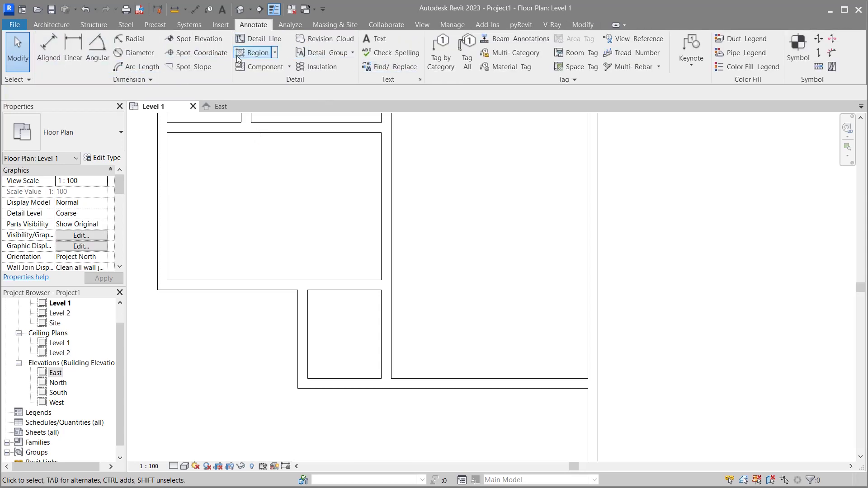
click(257, 42)
text(10)
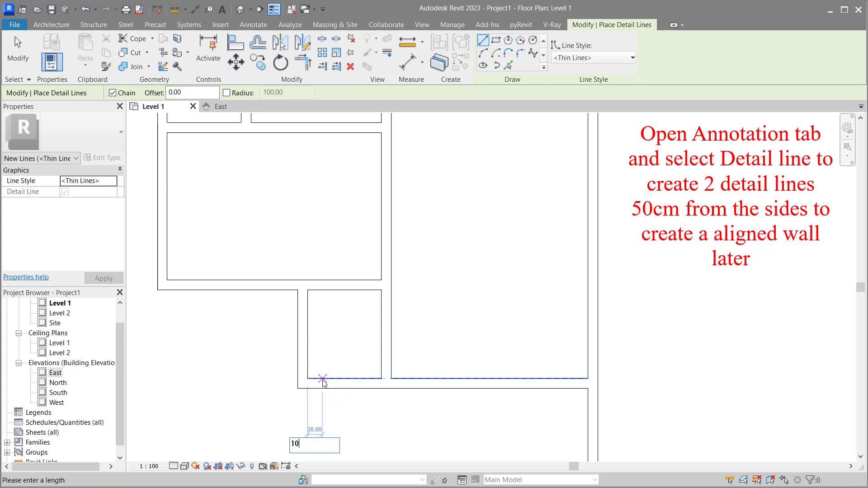
click(322, 379)
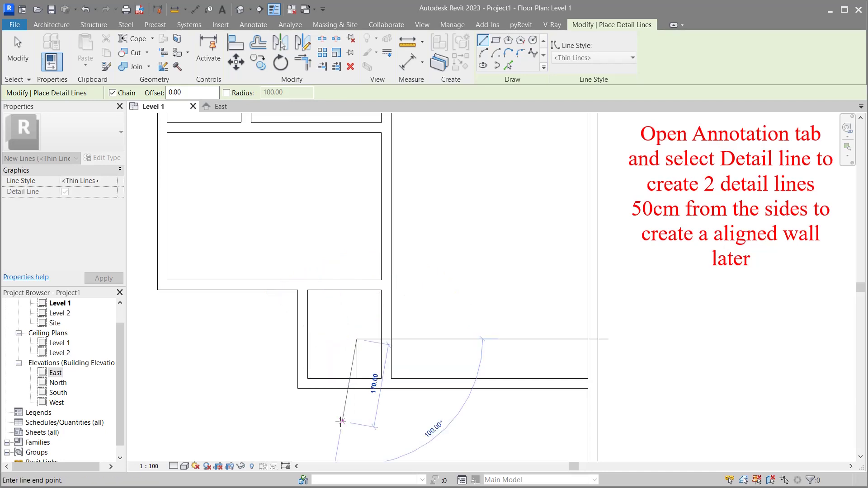
key(Escape)
key(Escape)
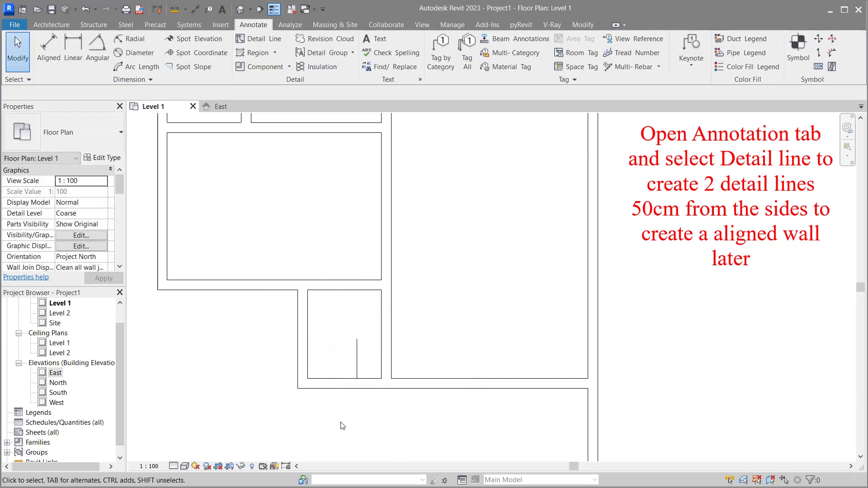
click(357, 362)
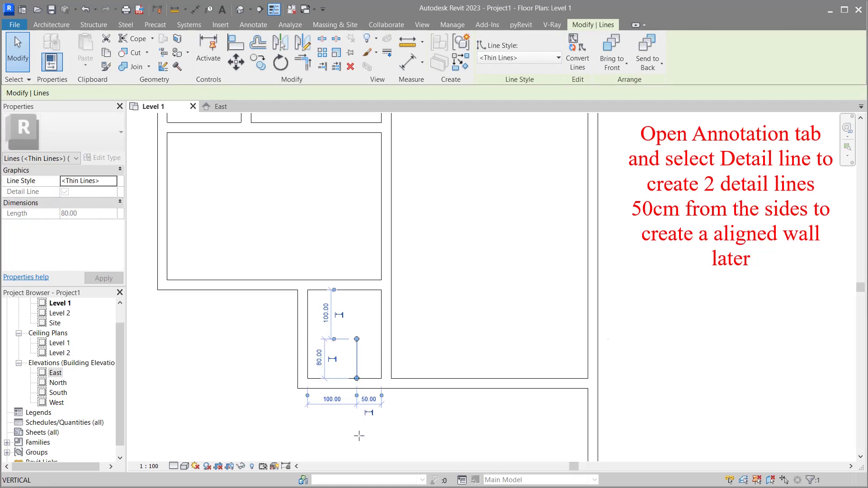
drag(357, 378, 357, 438)
click(254, 327)
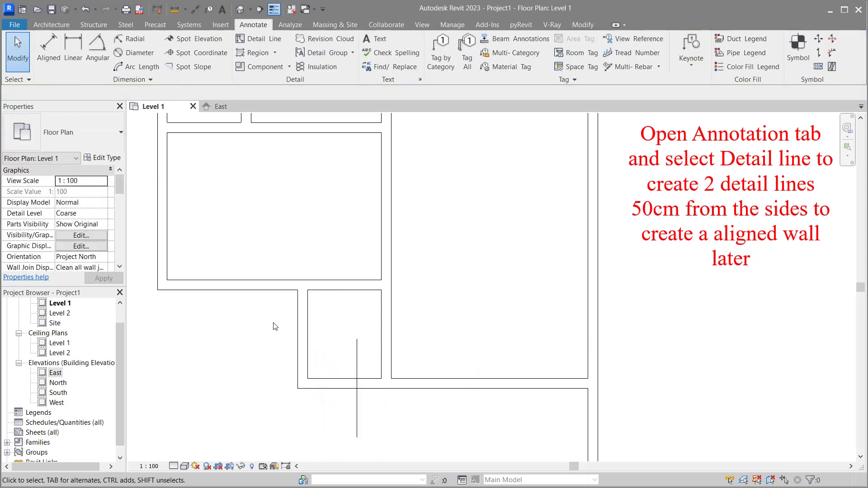
Step: Draw a horizontal guide detail line and stretch its left end past the wall
click(261, 40)
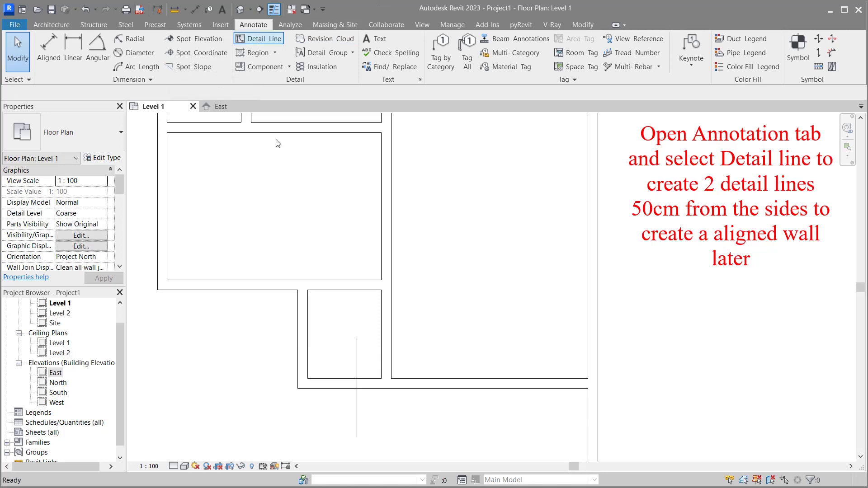
click(298, 290)
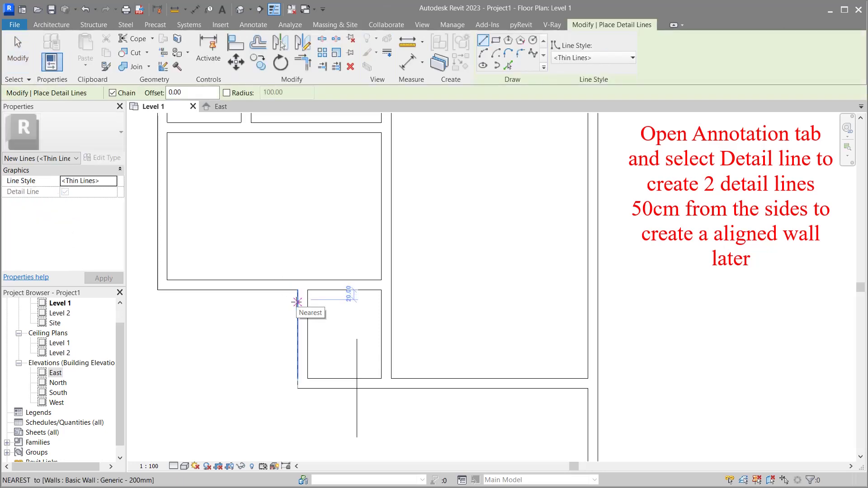
click(297, 315)
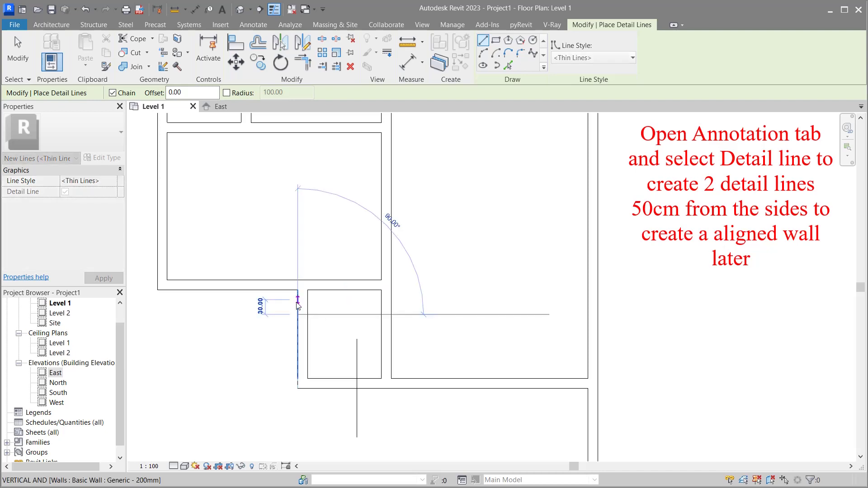
click(357, 314)
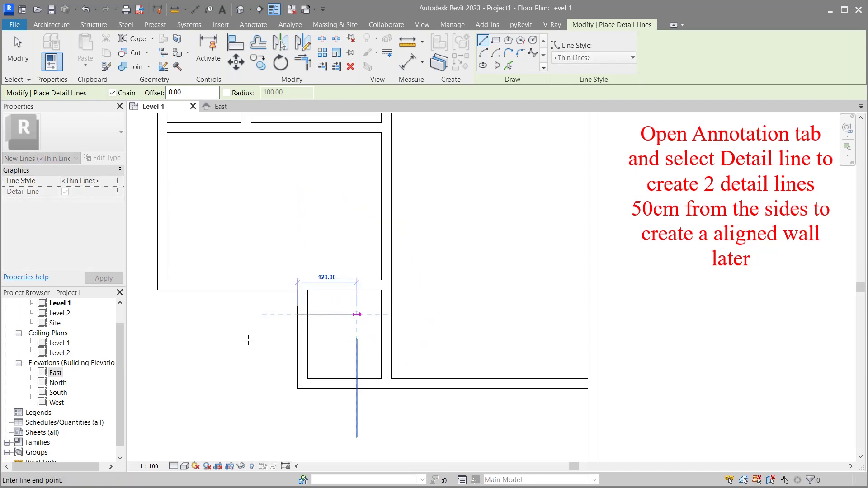
key(Escape)
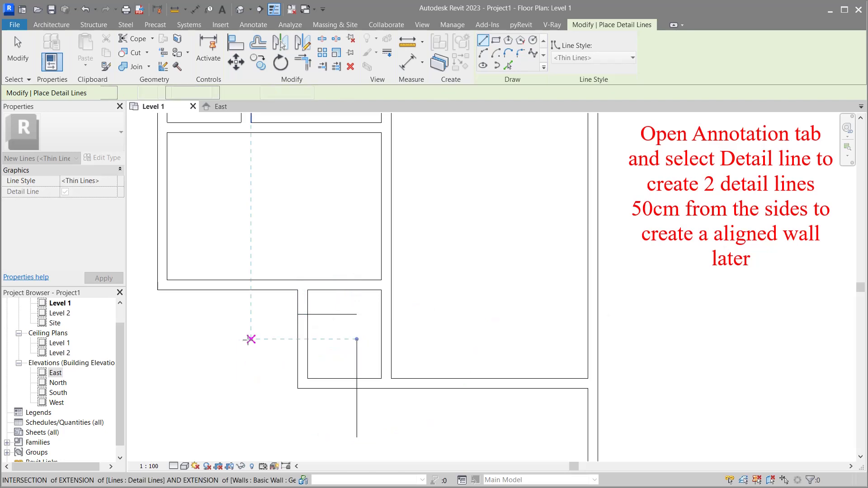
key(Escape)
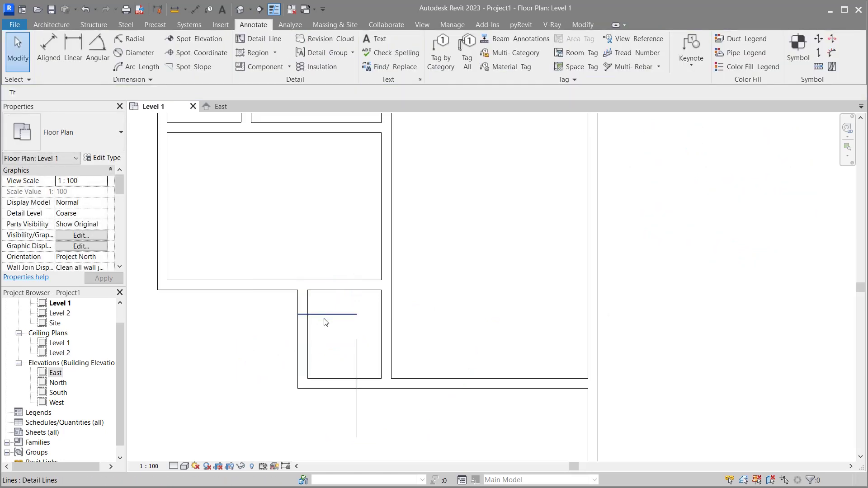
click(323, 316)
drag(297, 315, 241, 314)
click(221, 401)
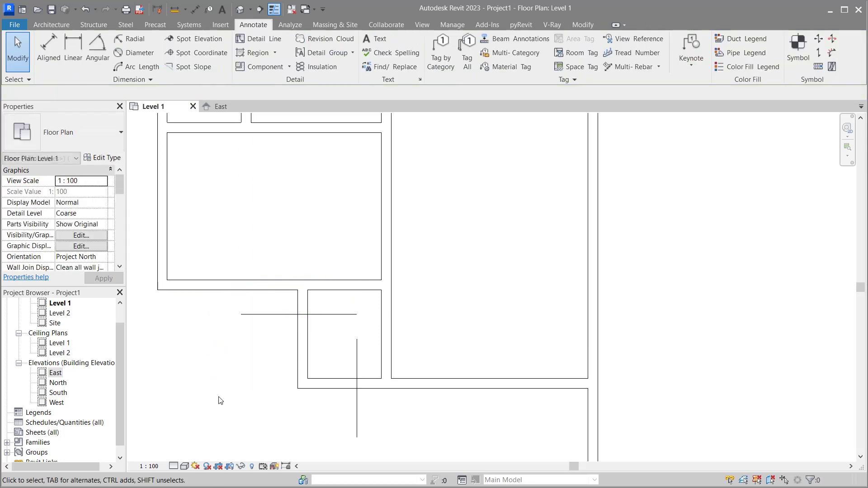
click(312, 393)
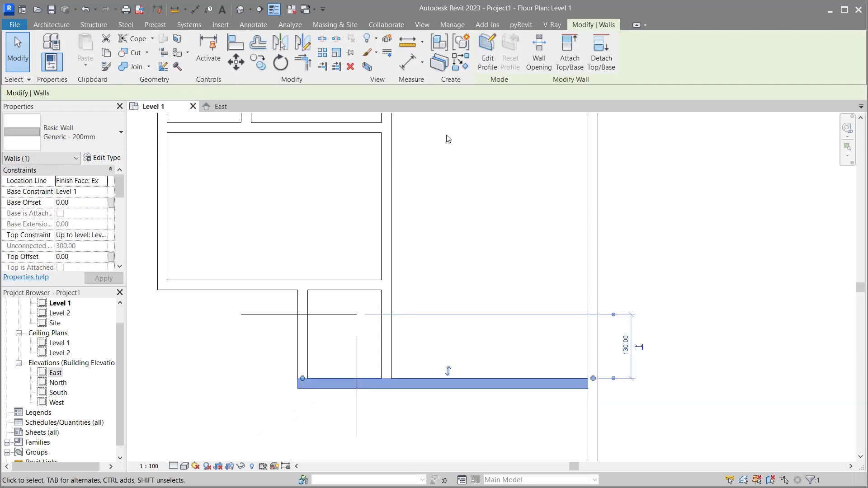
Step: Use CS to draw a Generic - 200mm diagonal wall from the bottom wall to the guide lines' intersection
key(c)
key(s)
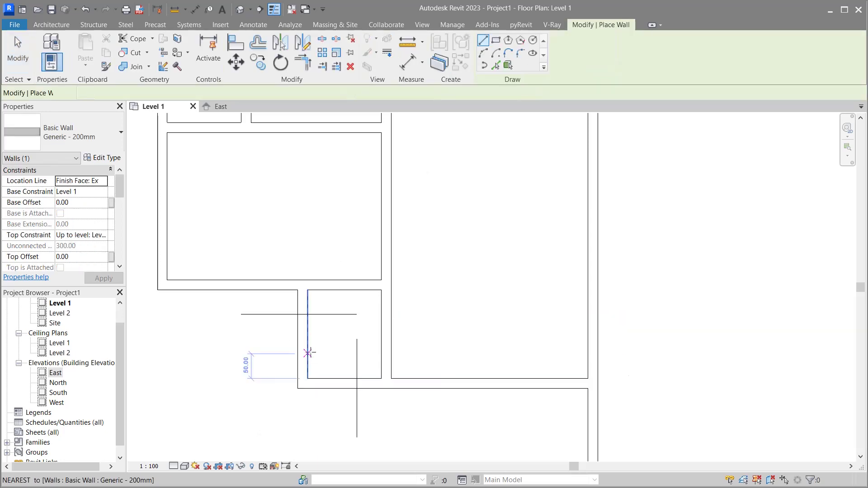
click(354, 376)
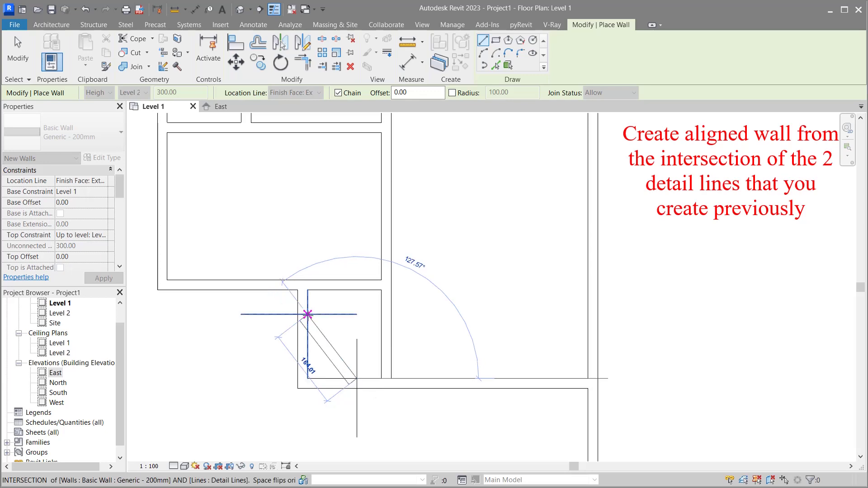
click(308, 315)
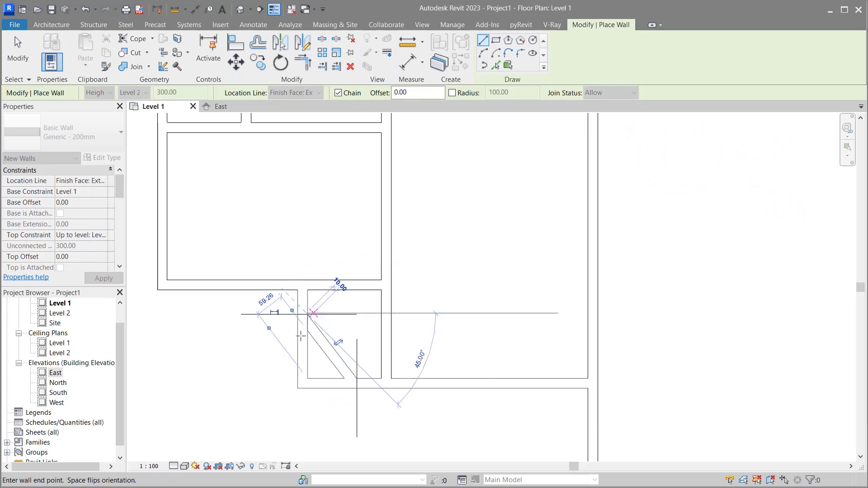
key(Escape)
key(Escape)
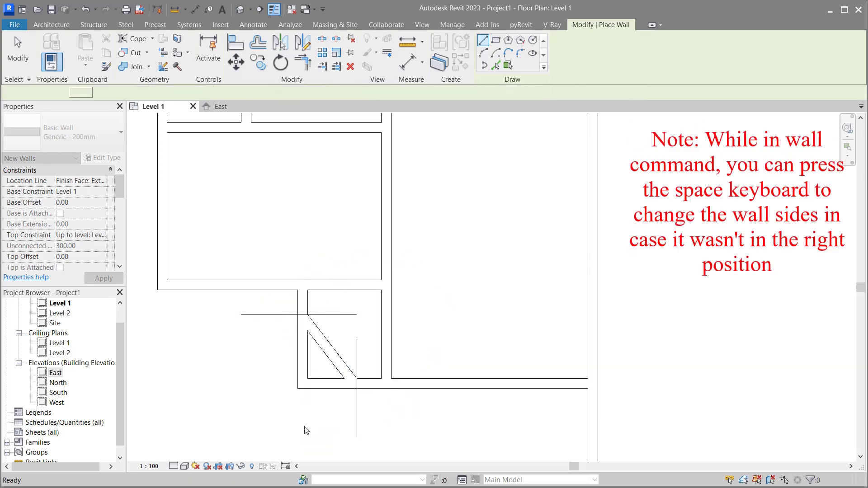
key(Escape)
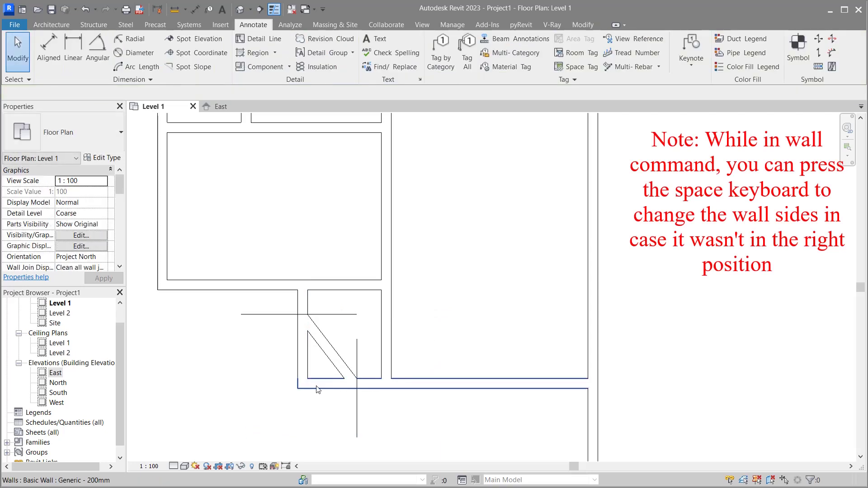
Step: Delete both guide detail lines
click(356, 423)
key(Delete)
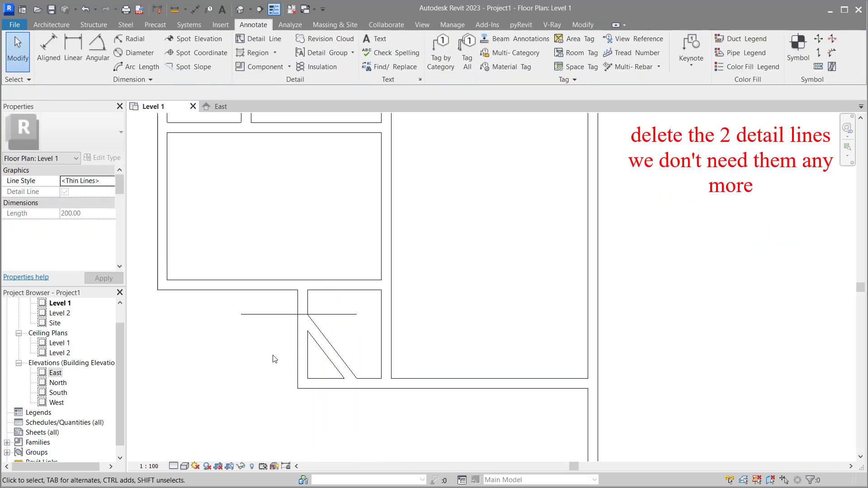
key(Delete)
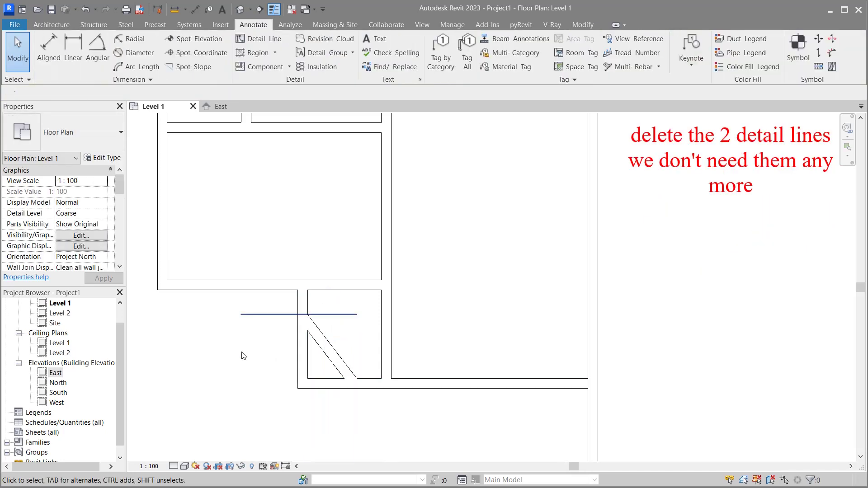
Step: Trim/extend the diagonal wall to corners with the room's left wall and bottom wall
click(323, 348)
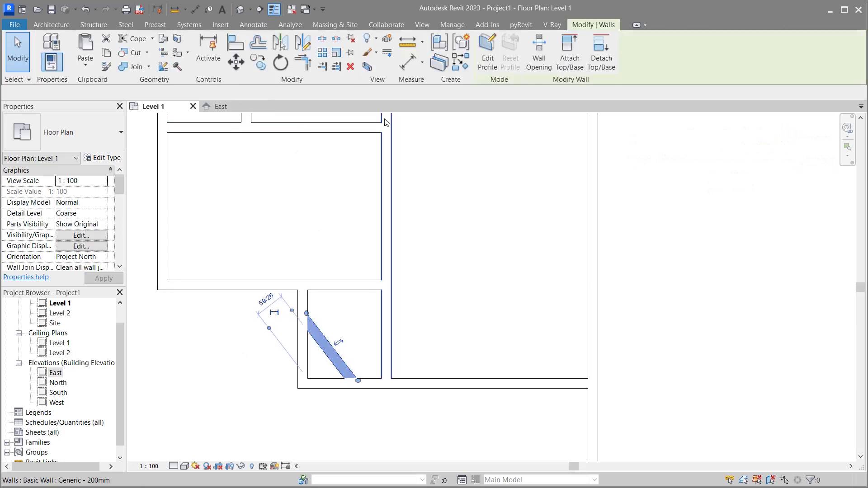
click(303, 62)
click(316, 336)
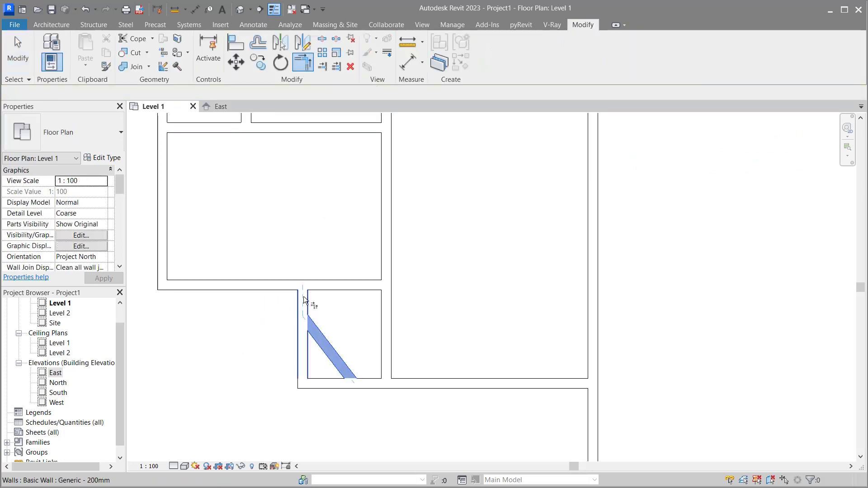
click(304, 301)
click(329, 358)
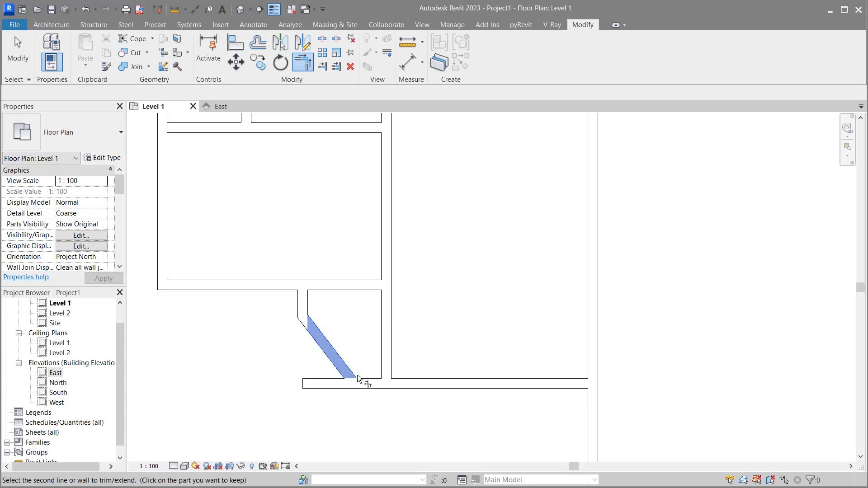
click(371, 380)
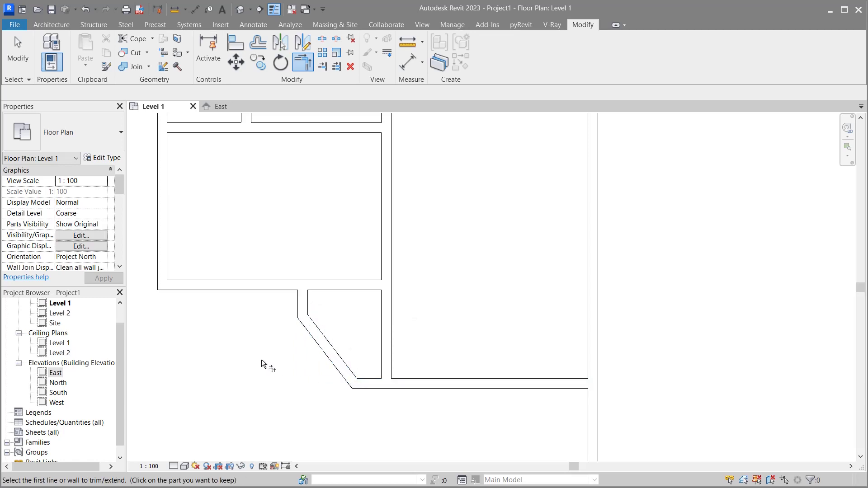
right_click(261, 360)
click(294, 219)
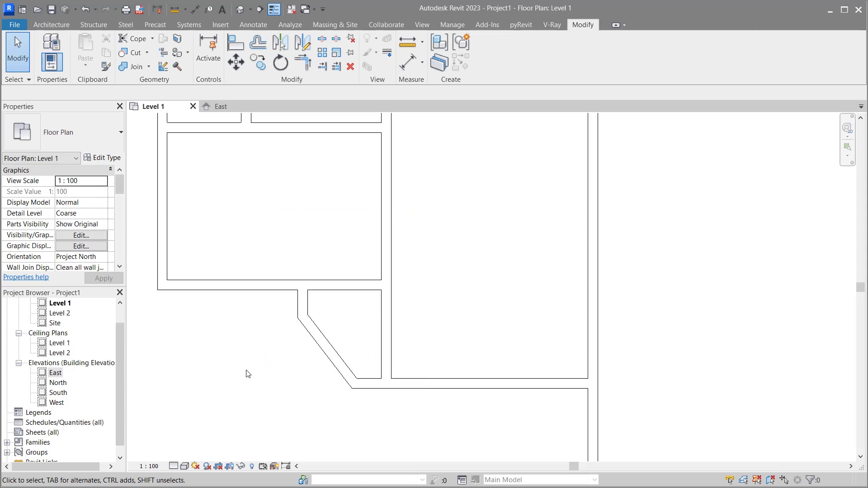
Step: Measure the 50.00 offsets from both diagonal wall ends to the neighbouring corners
click(410, 62)
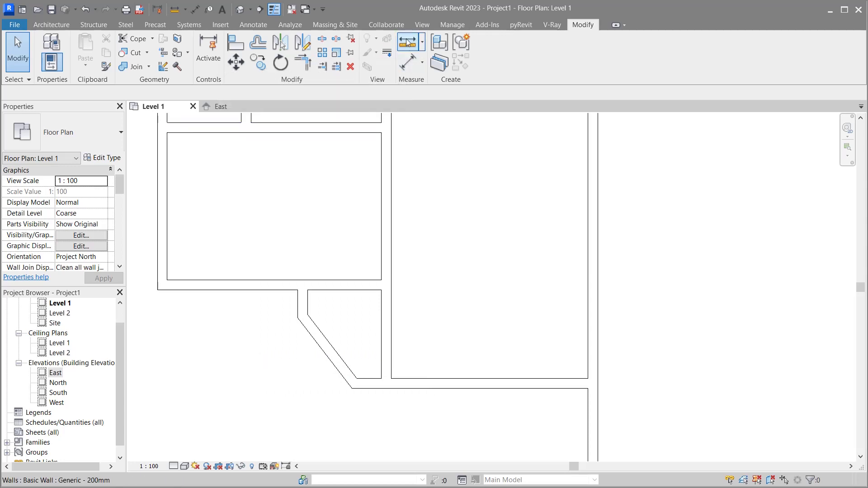
click(307, 313)
click(307, 291)
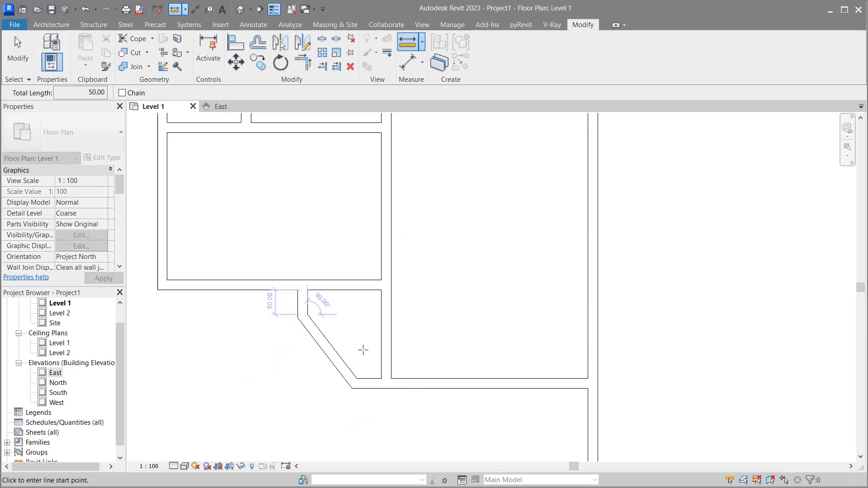
click(357, 378)
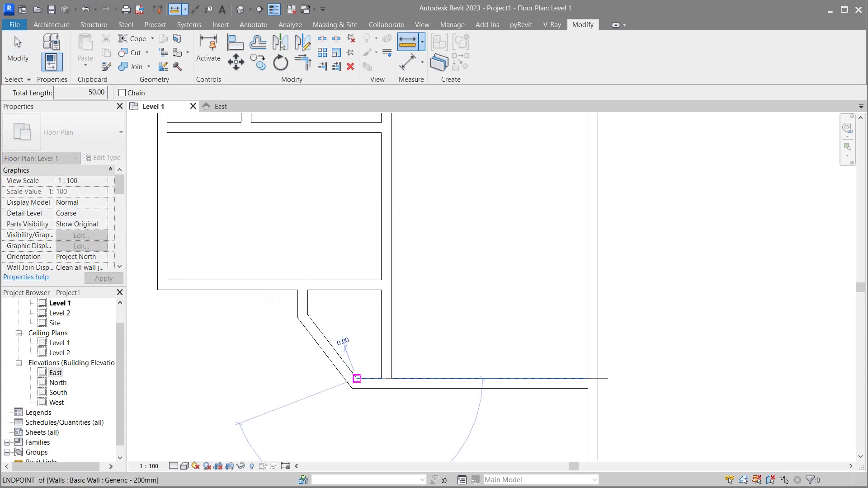
click(382, 378)
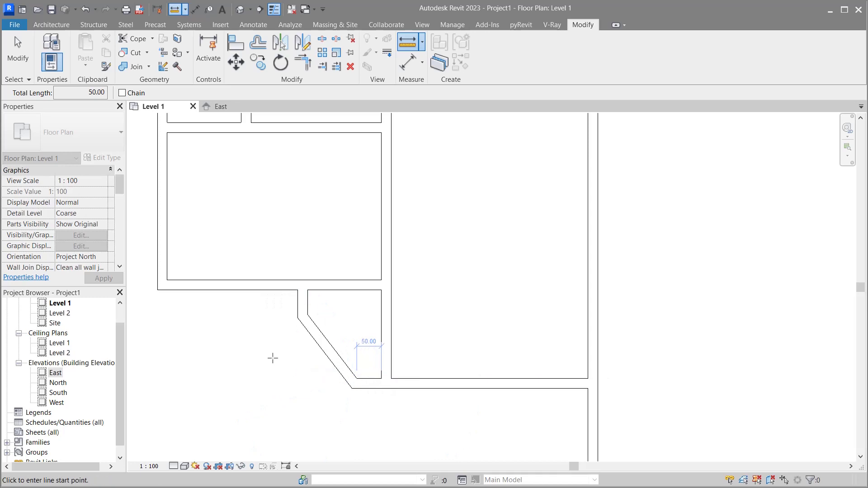
right_click(266, 359)
click(283, 195)
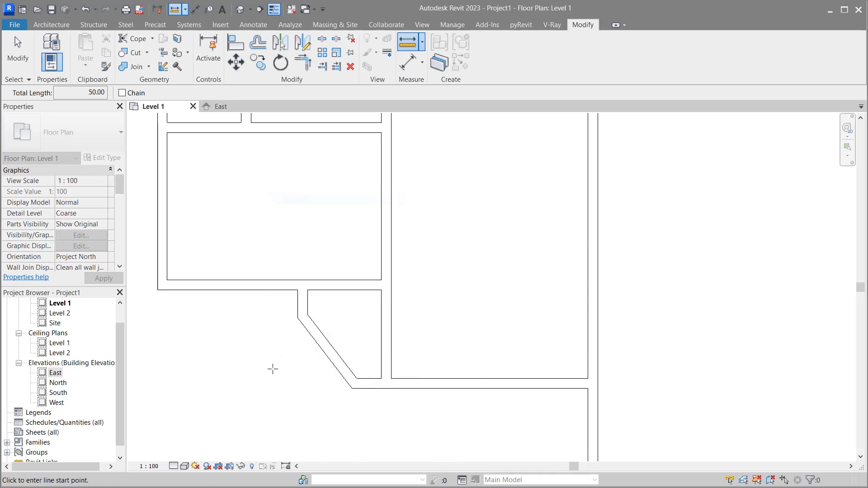
Step: Zoom out until the entire Level 1 floor plan fits in the view
key(Escape)
key(Escape)
scroll(452, 289, down, 2)
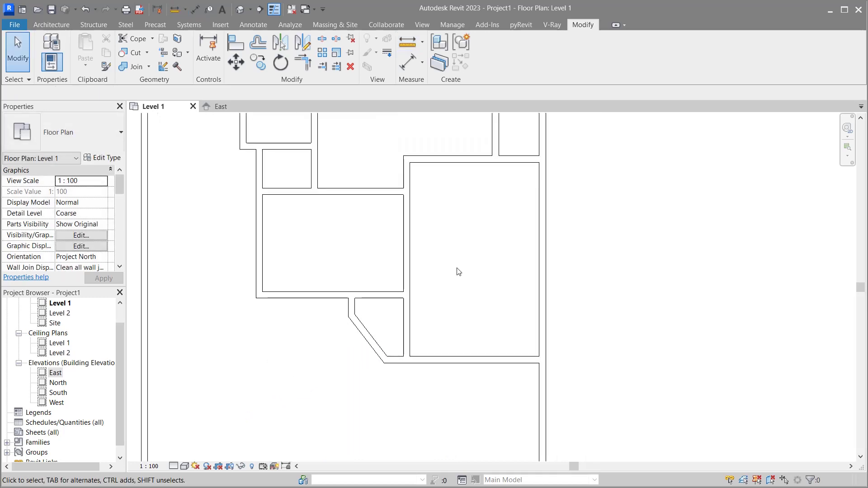
scroll(343, 349, down, 2)
scroll(344, 351, down, 1)
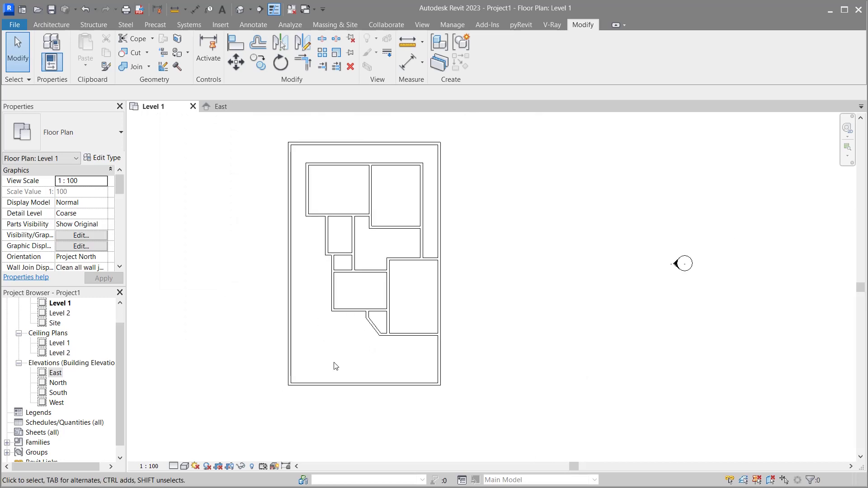
scroll(336, 364, down, 1)
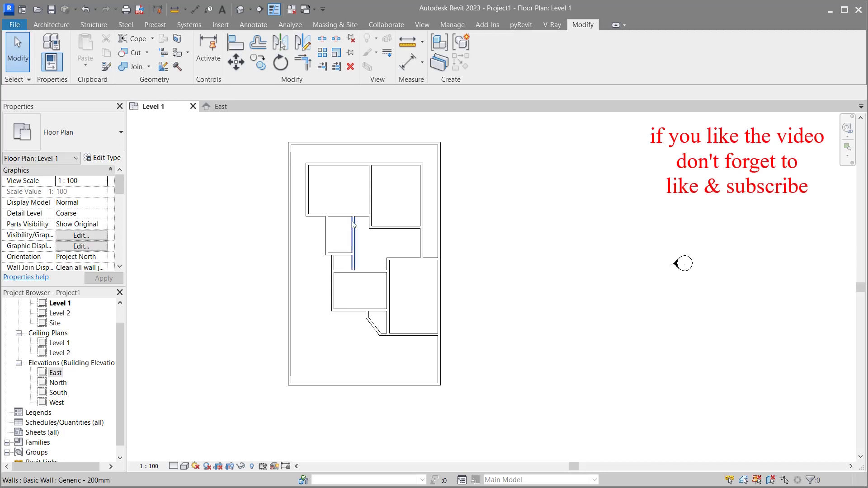
scroll(346, 163, up, 1)
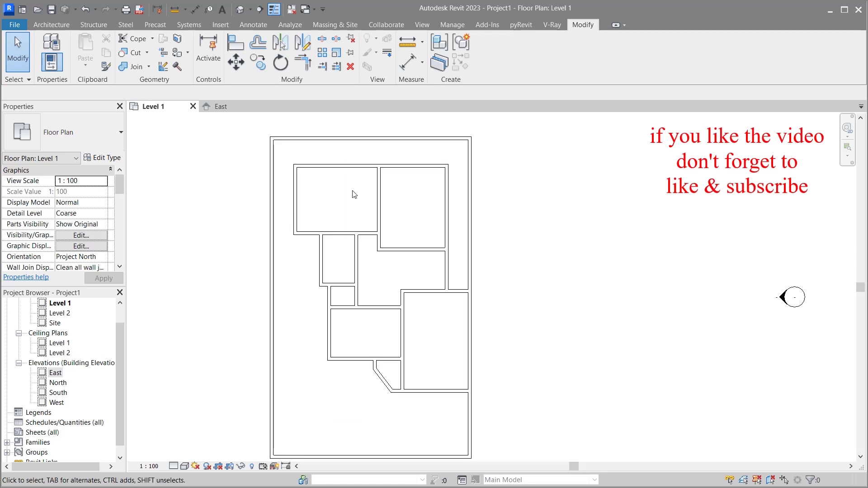
scroll(354, 191, down, 1)
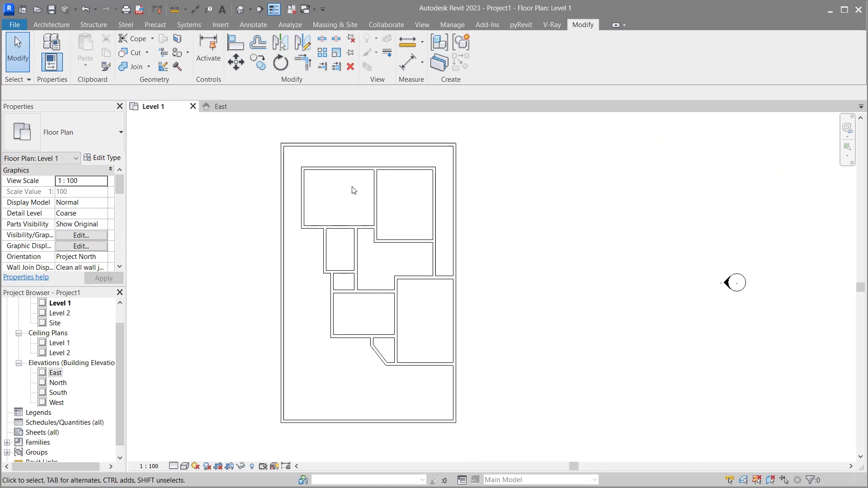